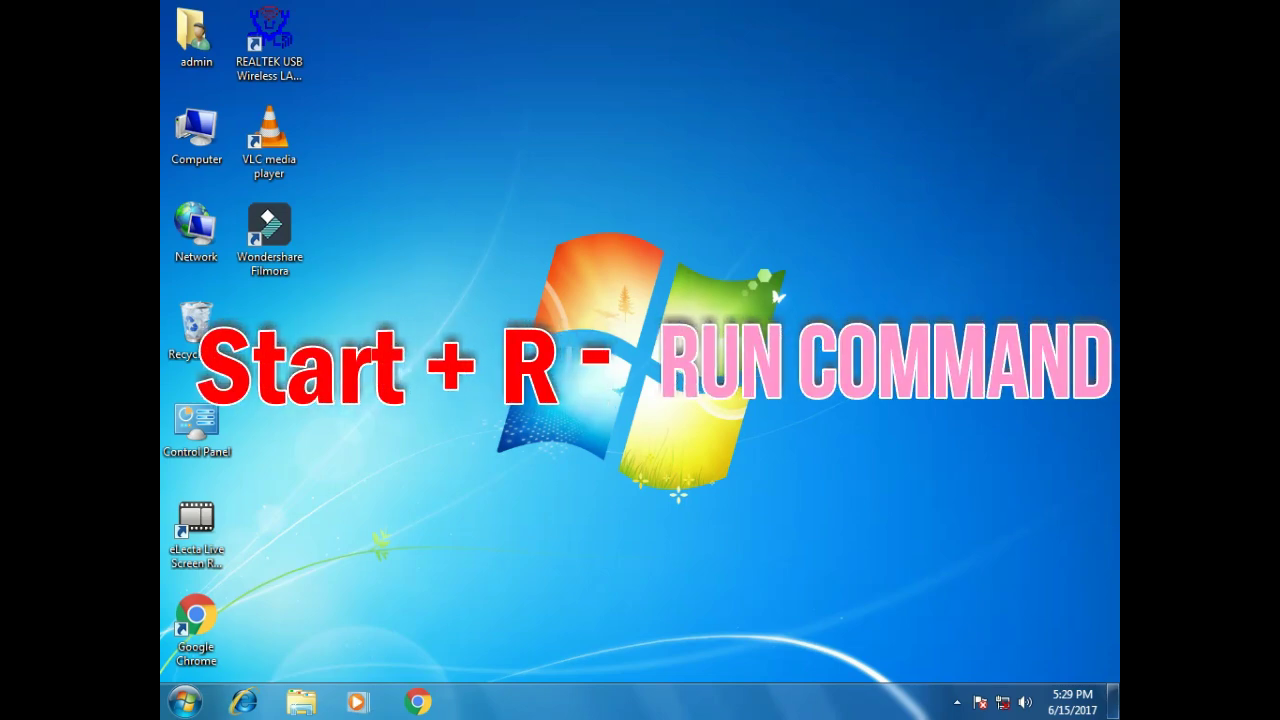
Launch Excel from the Run box with 'excel' and start a blank workbook, Book1
key("super+r")
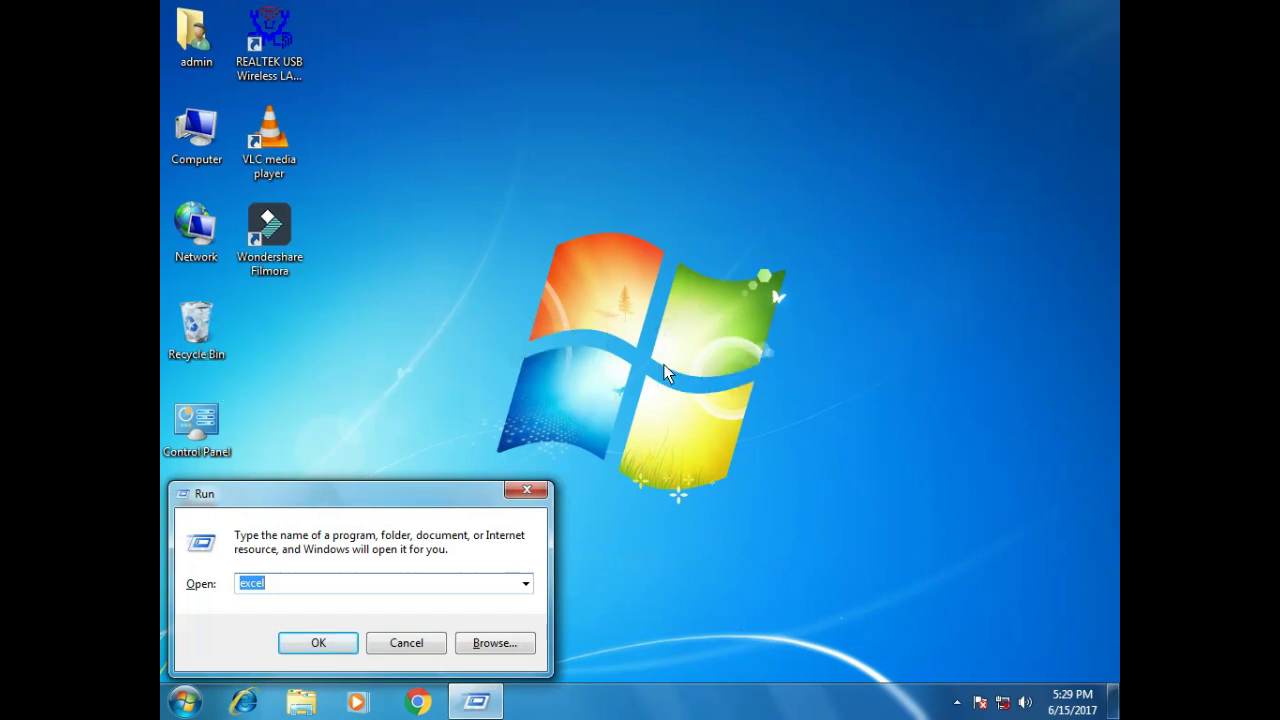
type("excel")
key("Return")
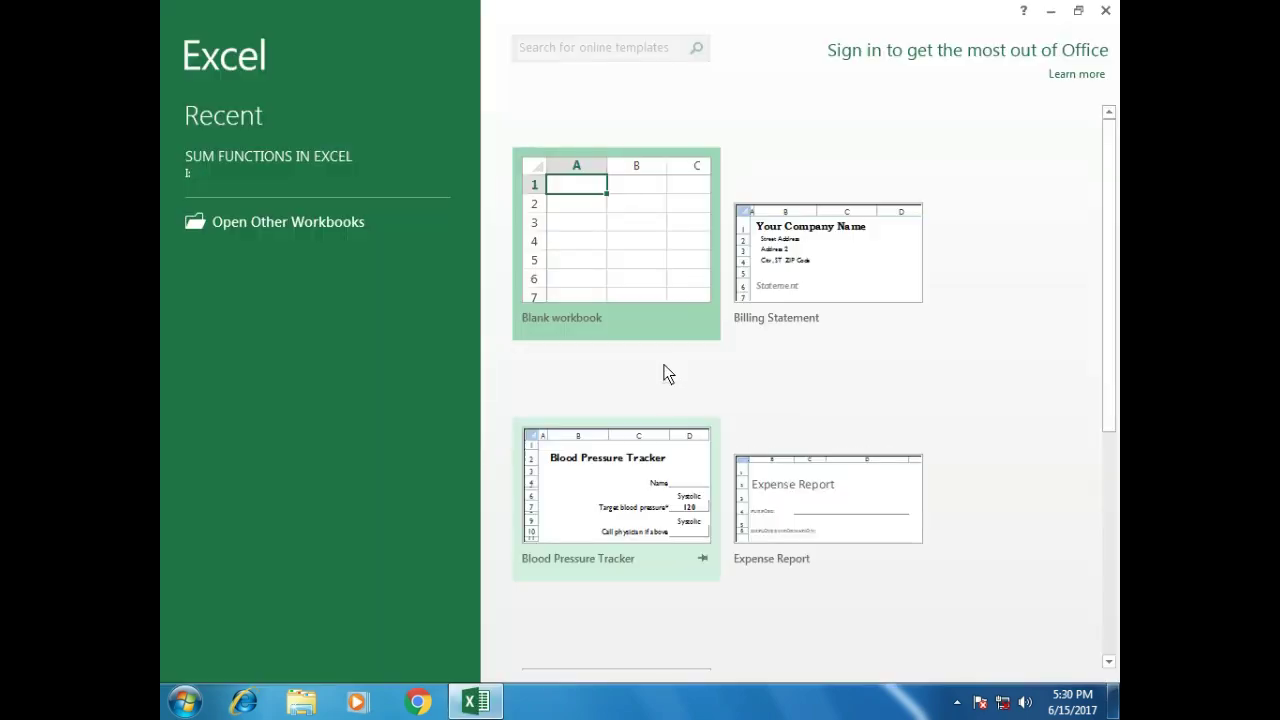
key("Return")
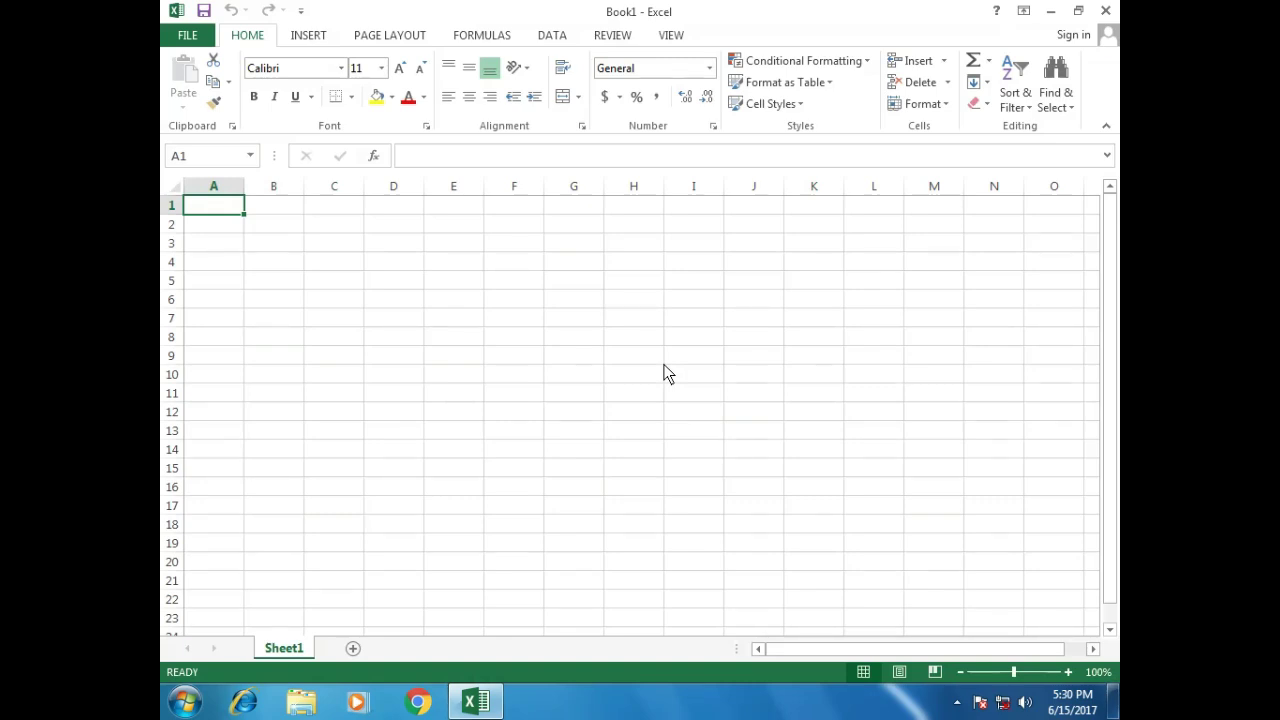
Enter 'dfd' in A1, then close Excel without saving Book1
type("dfd")
key("Return")
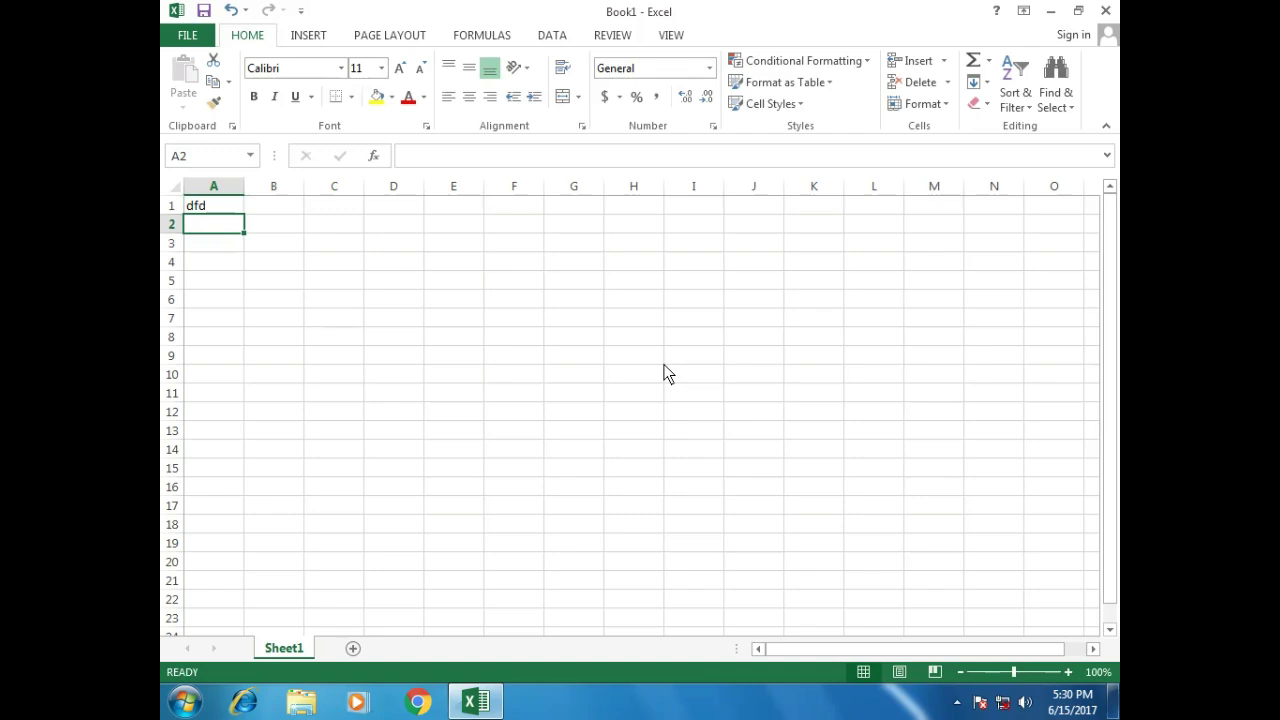
key("alt+space")
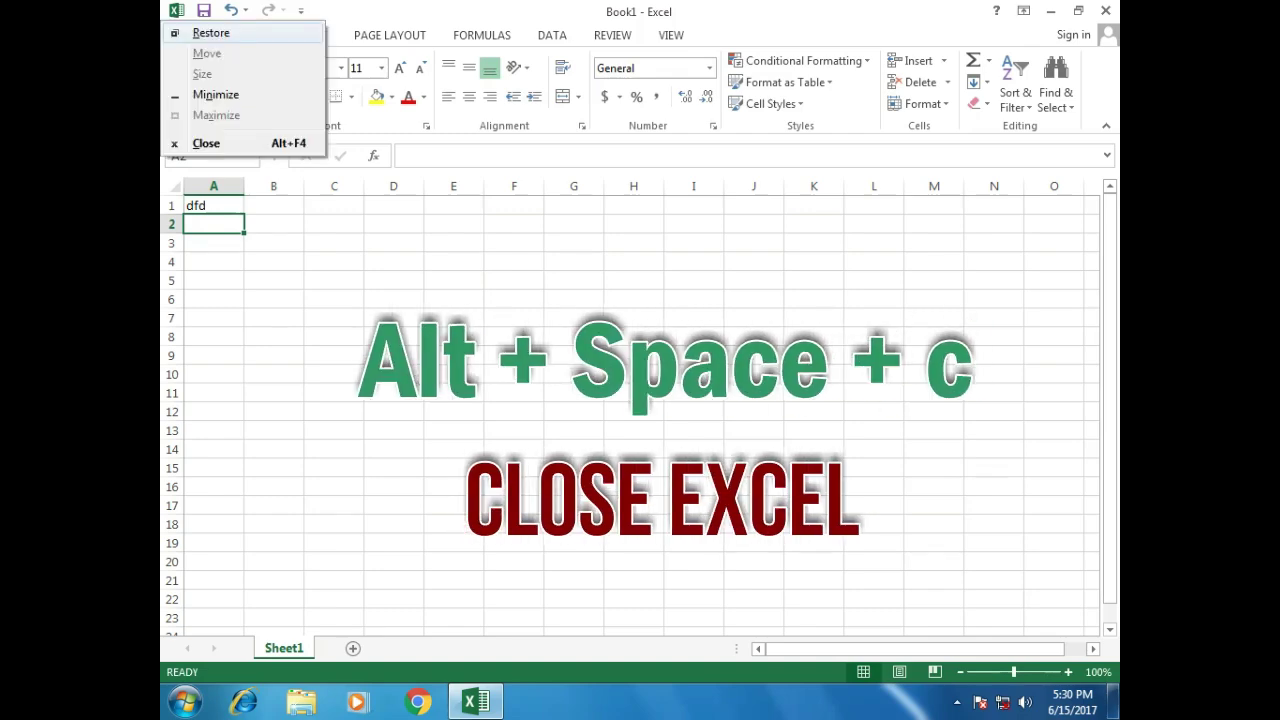
key("c")
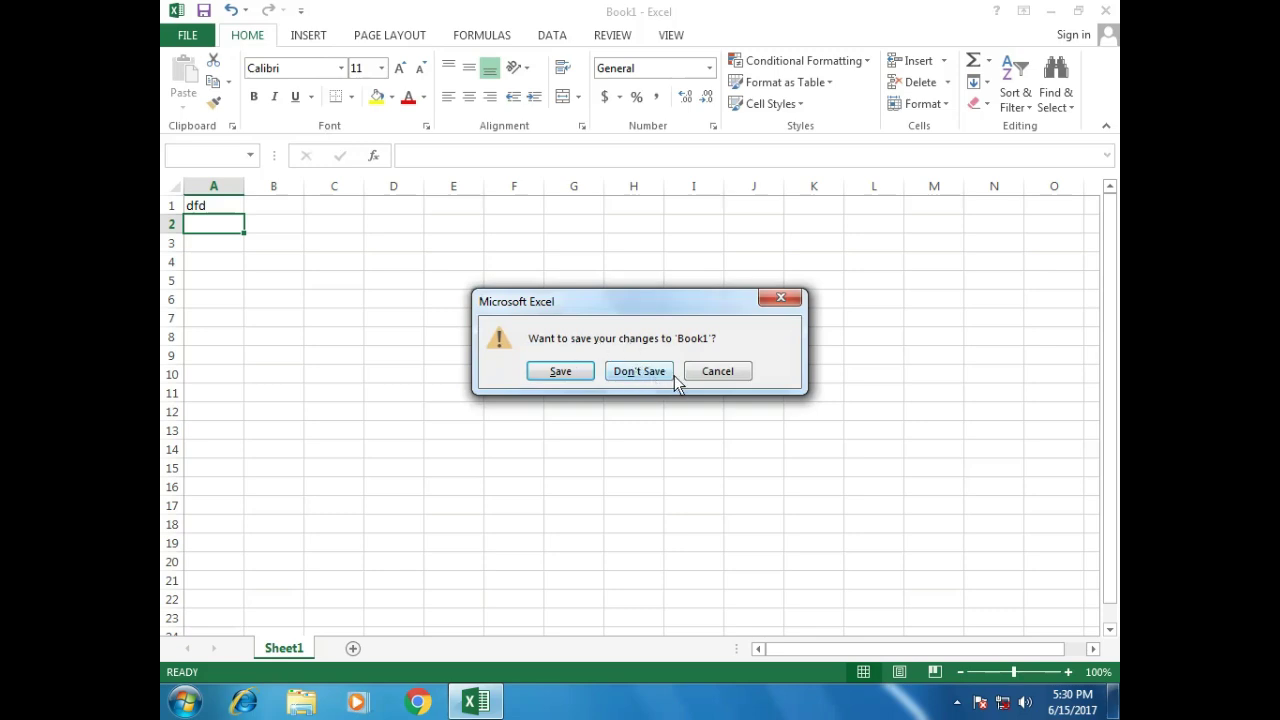
left_click(673, 374)
left_click(674, 375)
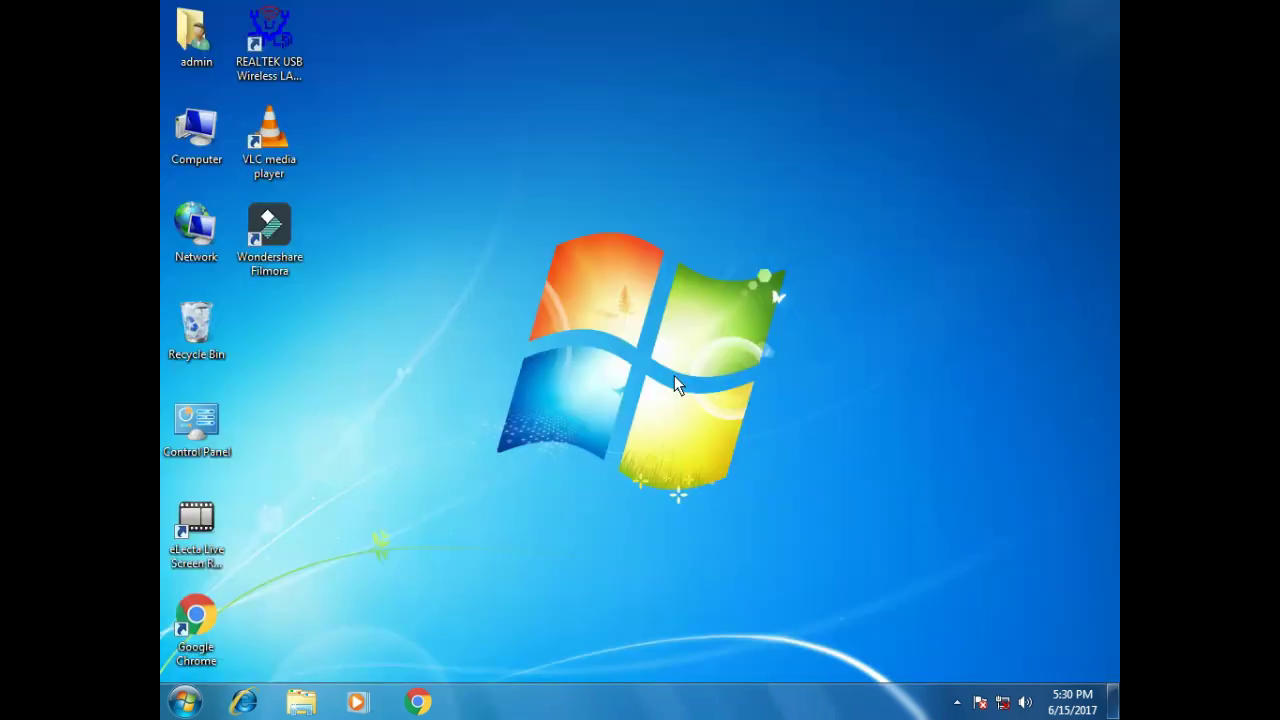
Relaunch Excel via the Run command 'excel', open a blank workbook, and restore the window down
key("super+r")
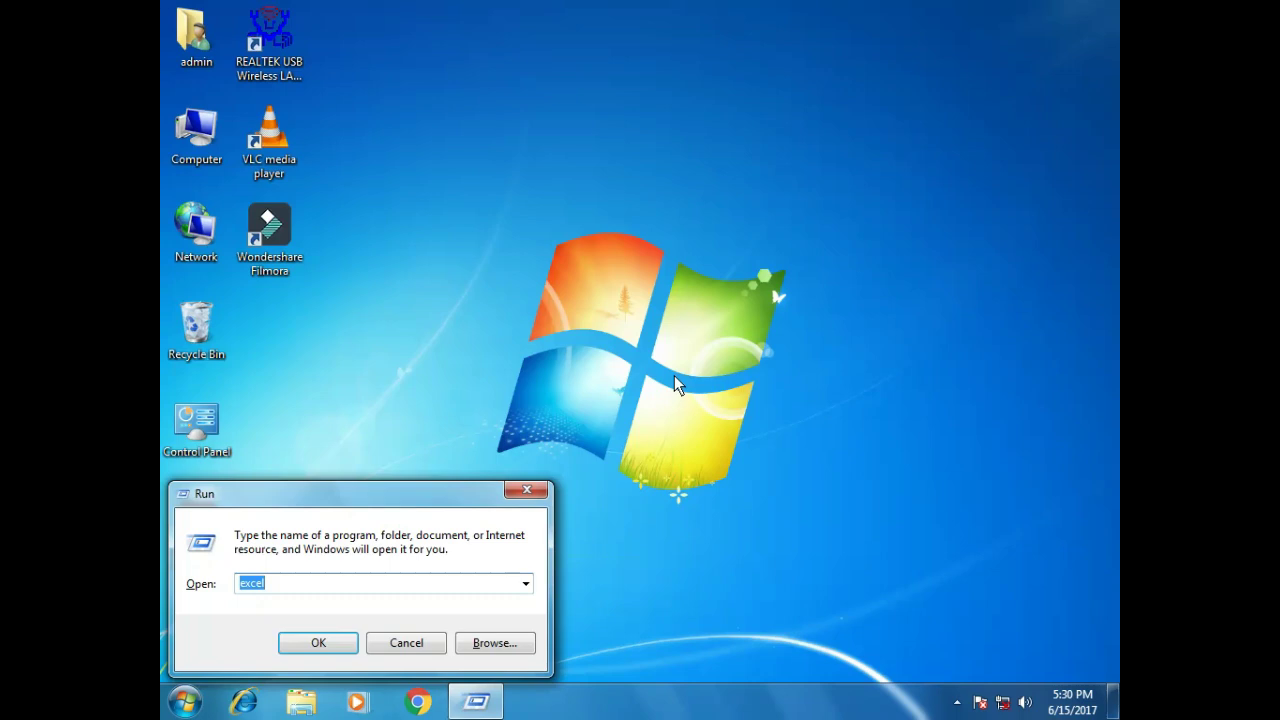
key("Return")
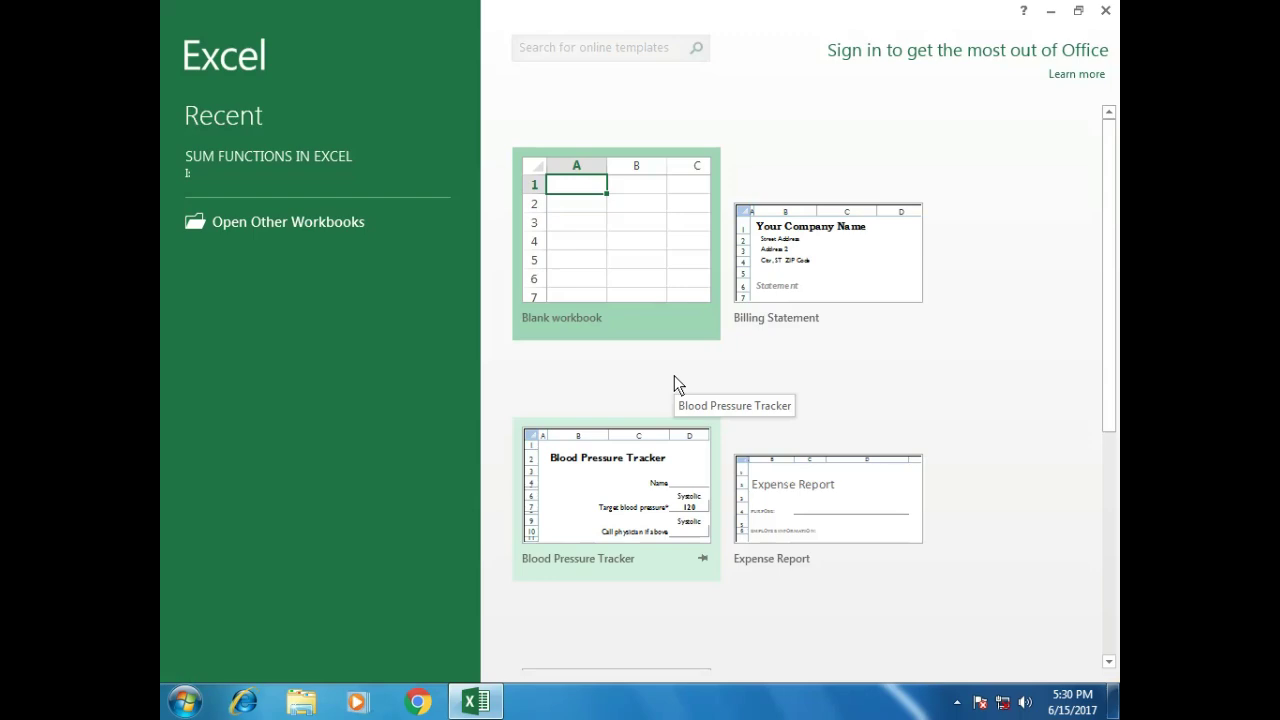
key("Return")
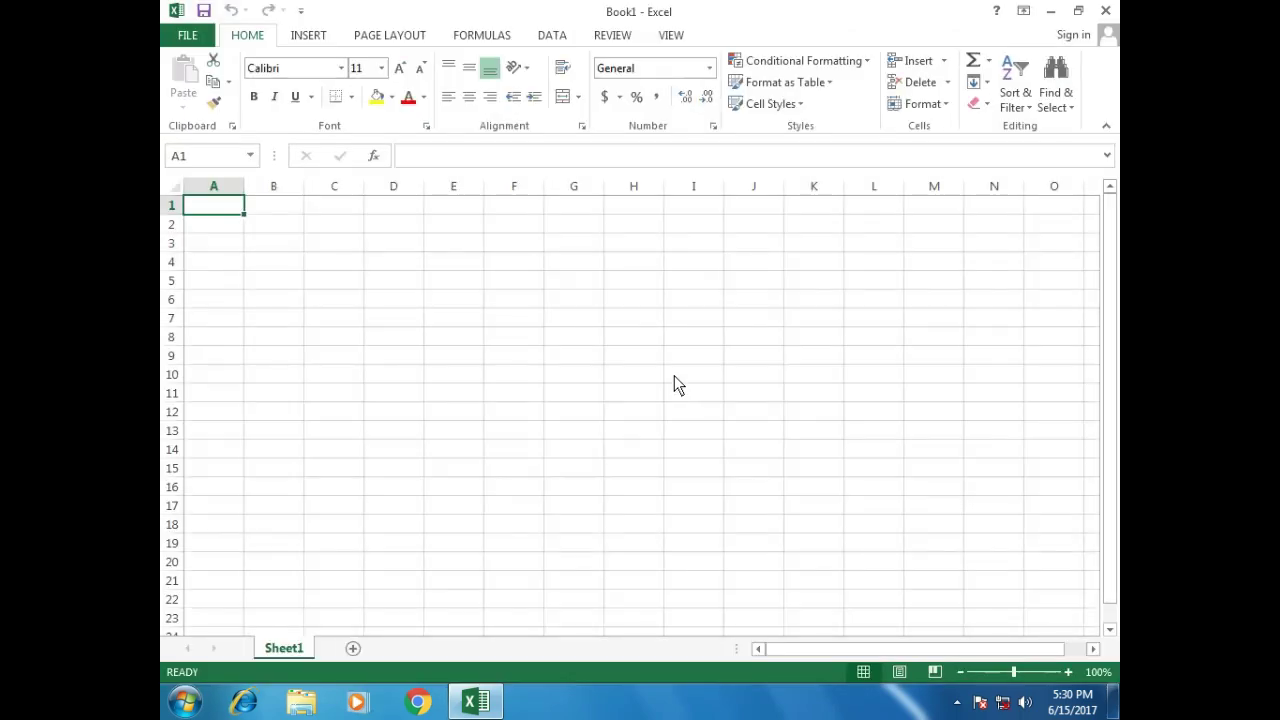
key("alt+space")
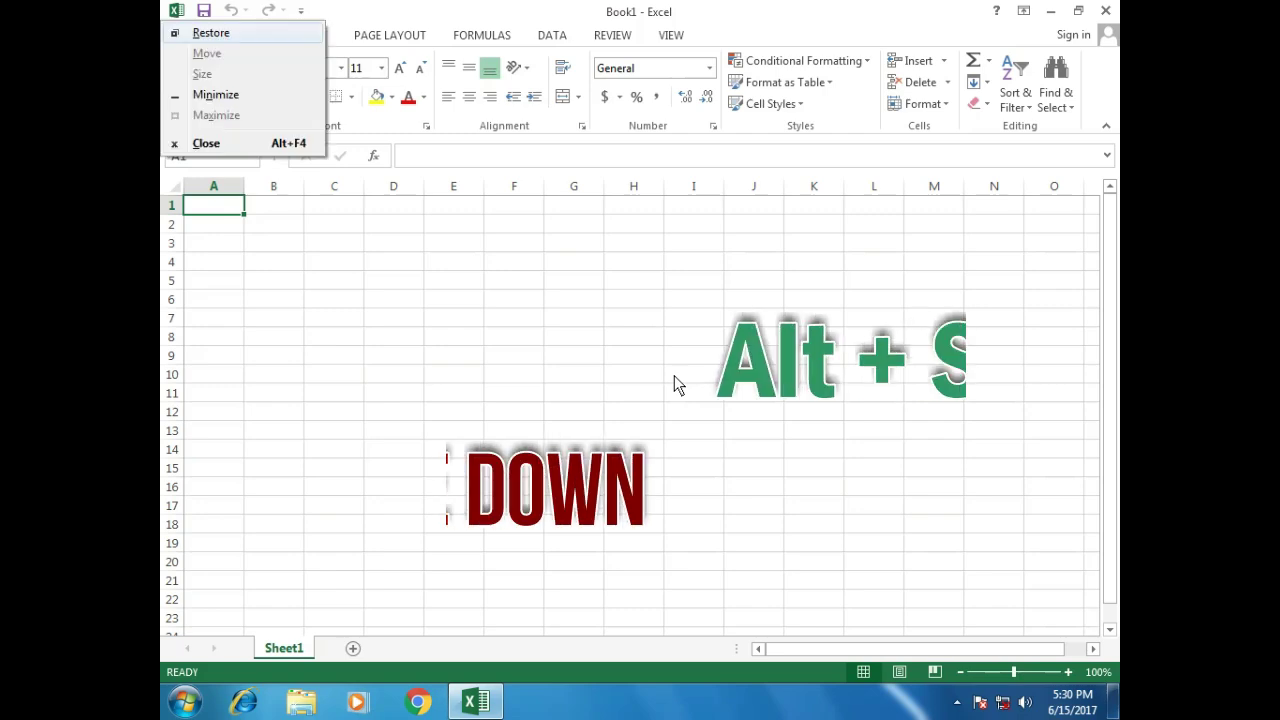
key("r")
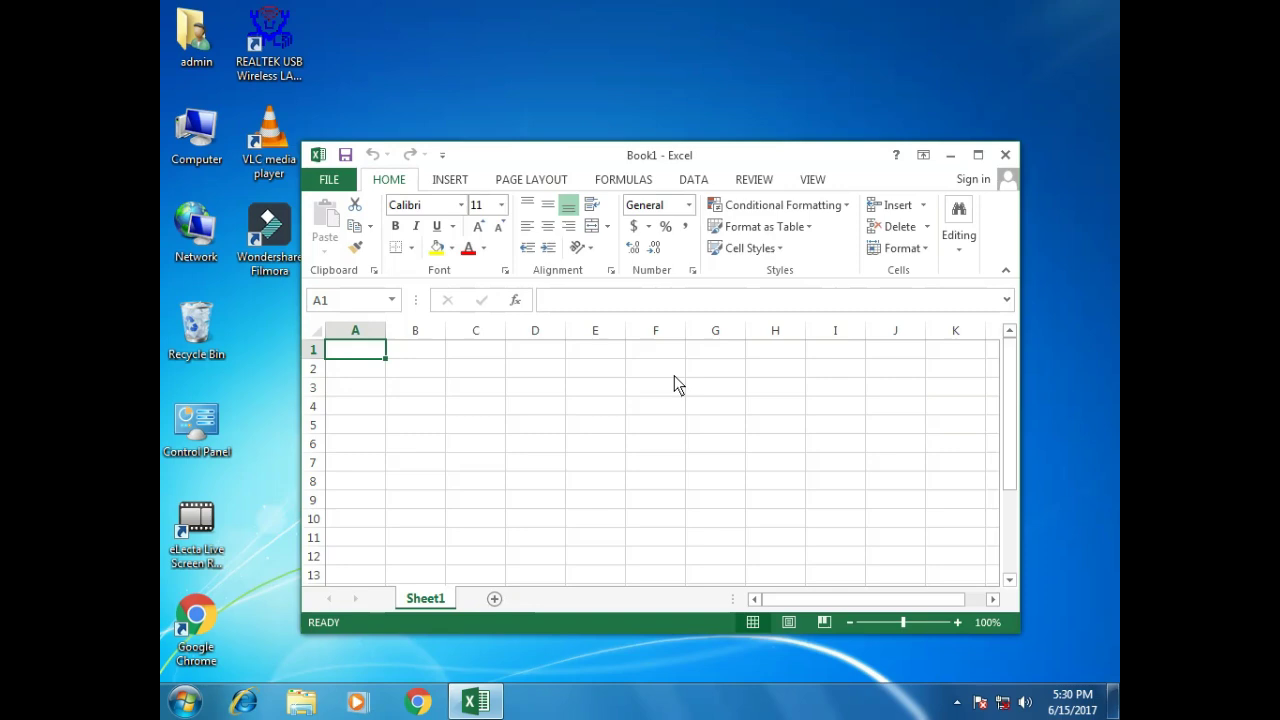
Maximize the Book1 window, restore it, maximize it again, then minimize it with Win+M
key("alt+space")
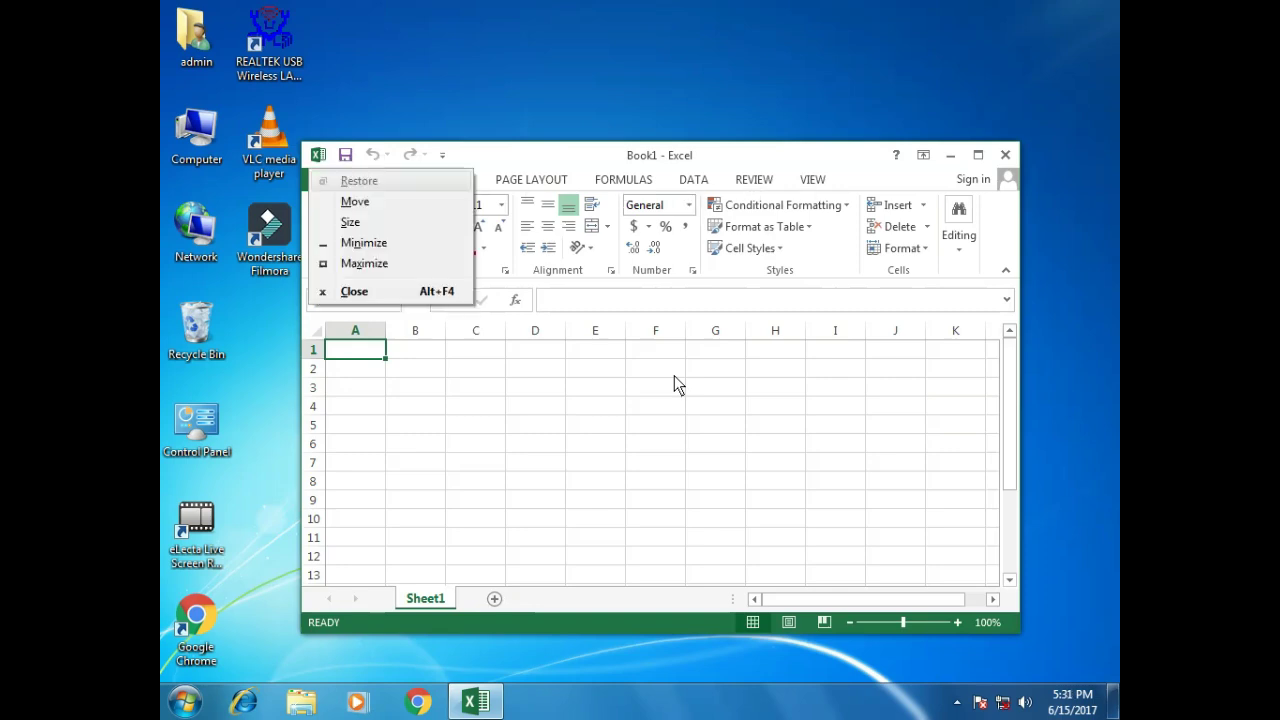
key("x")
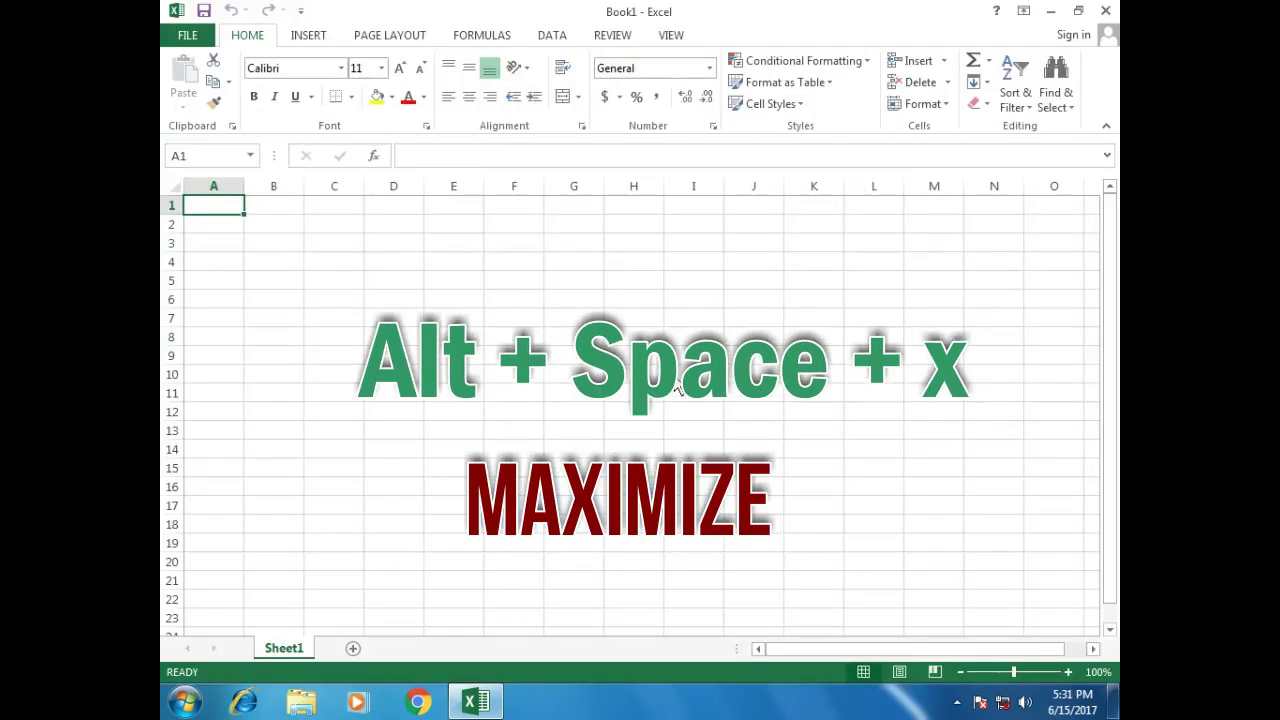
key("alt+space")
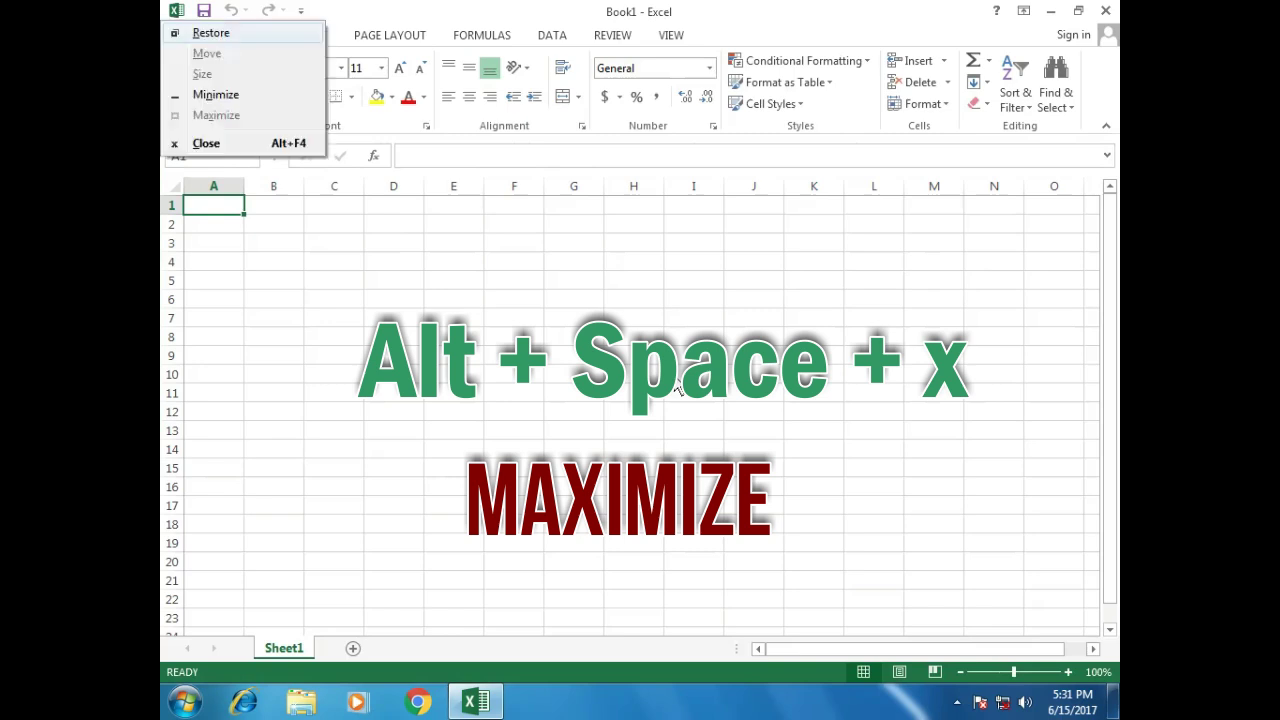
key("r")
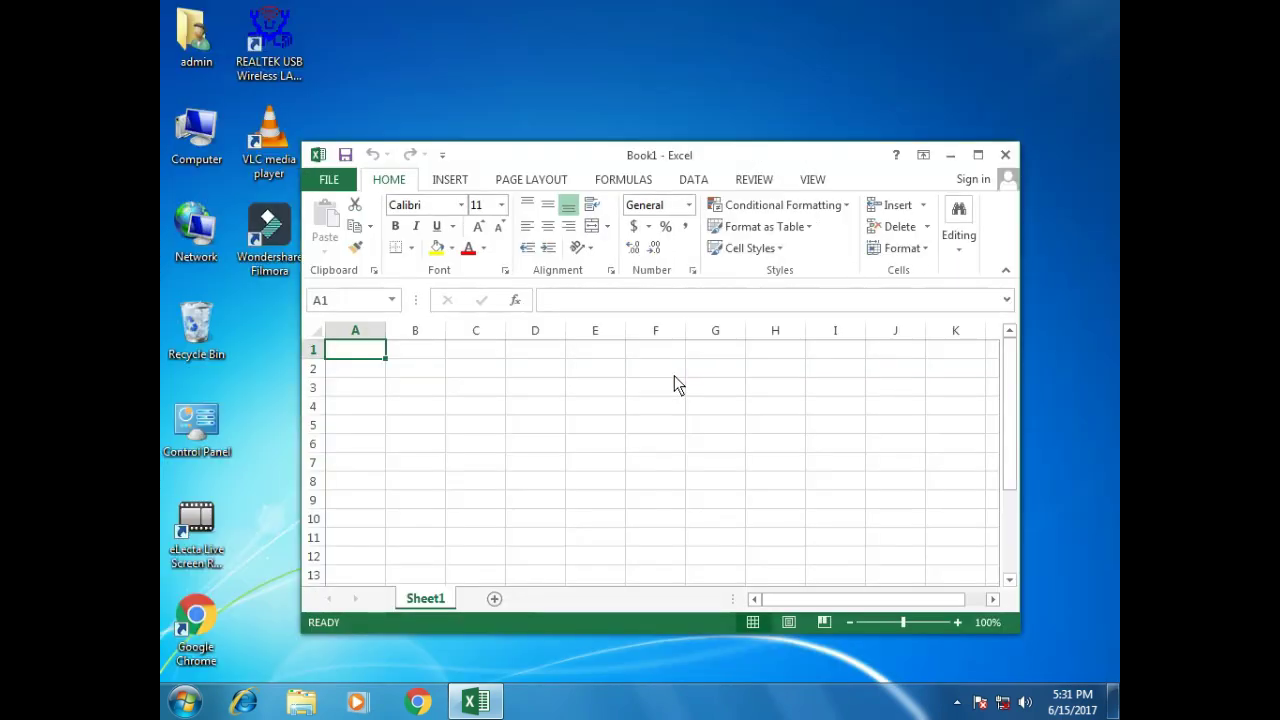
key("alt+space")
key("x")
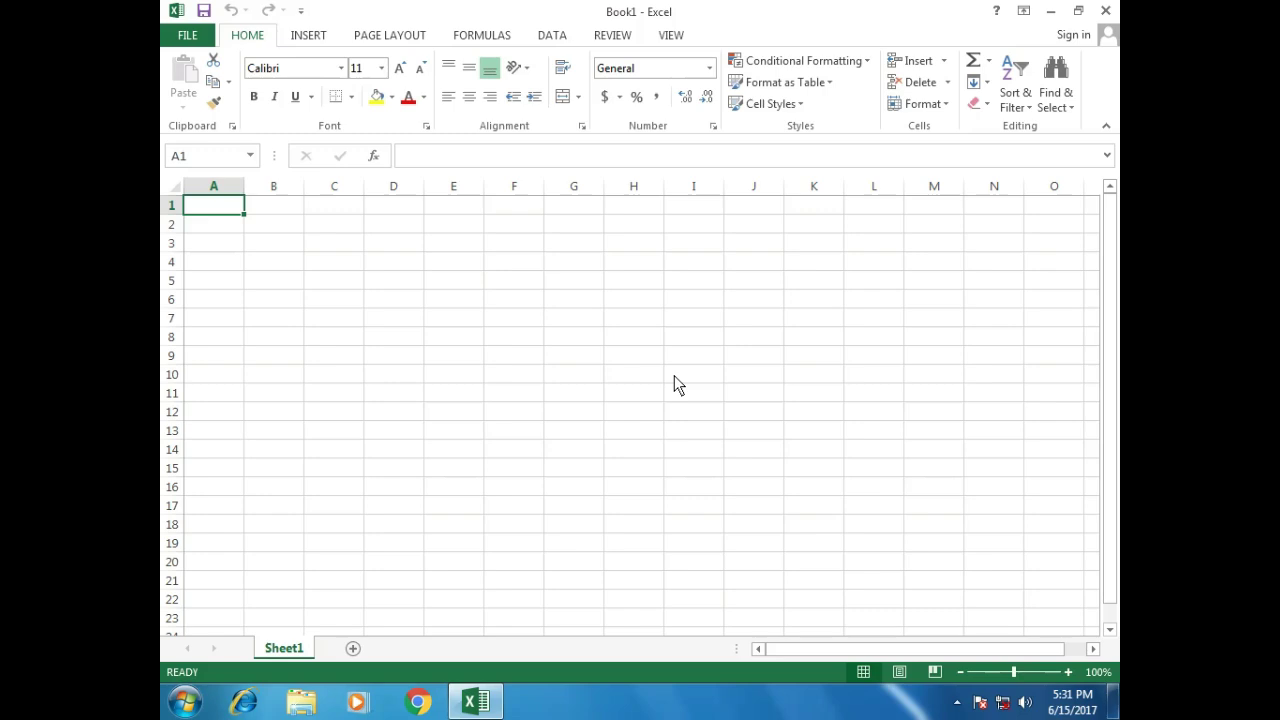
key("super+m")
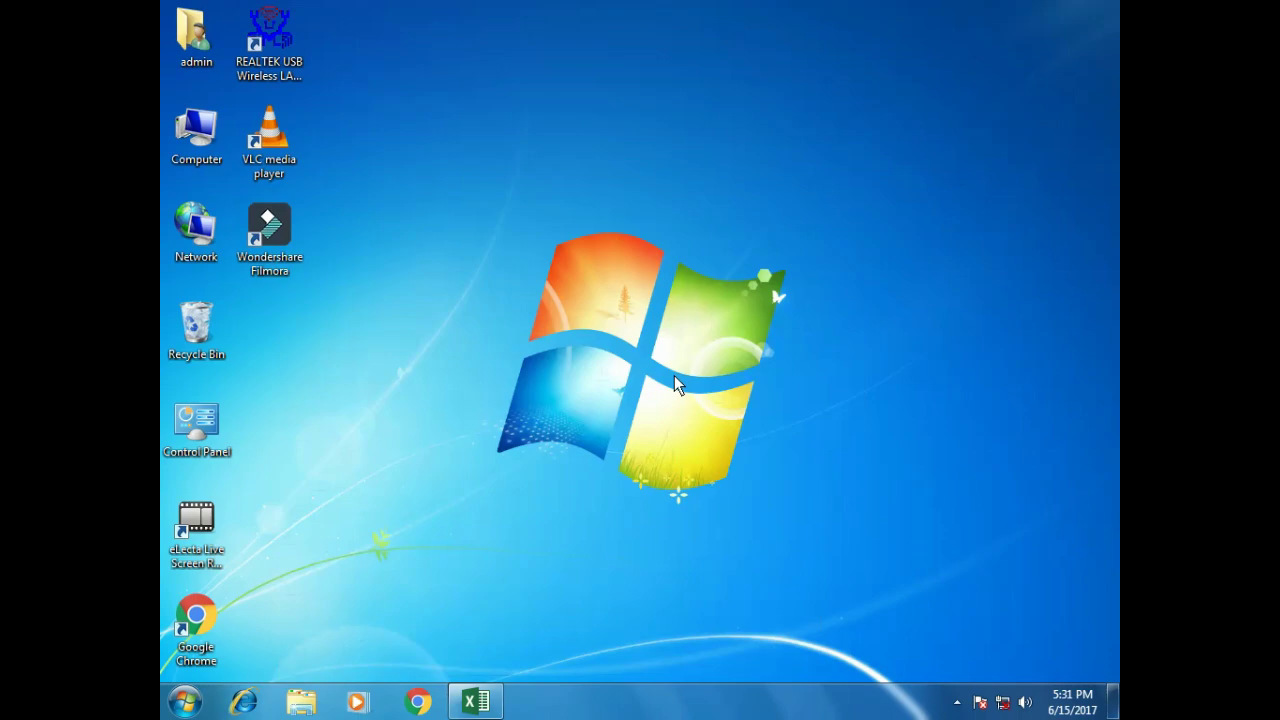
Switch between the desktop and Book1 using Flip 3D and Alt+Tab
key("super+Tab")
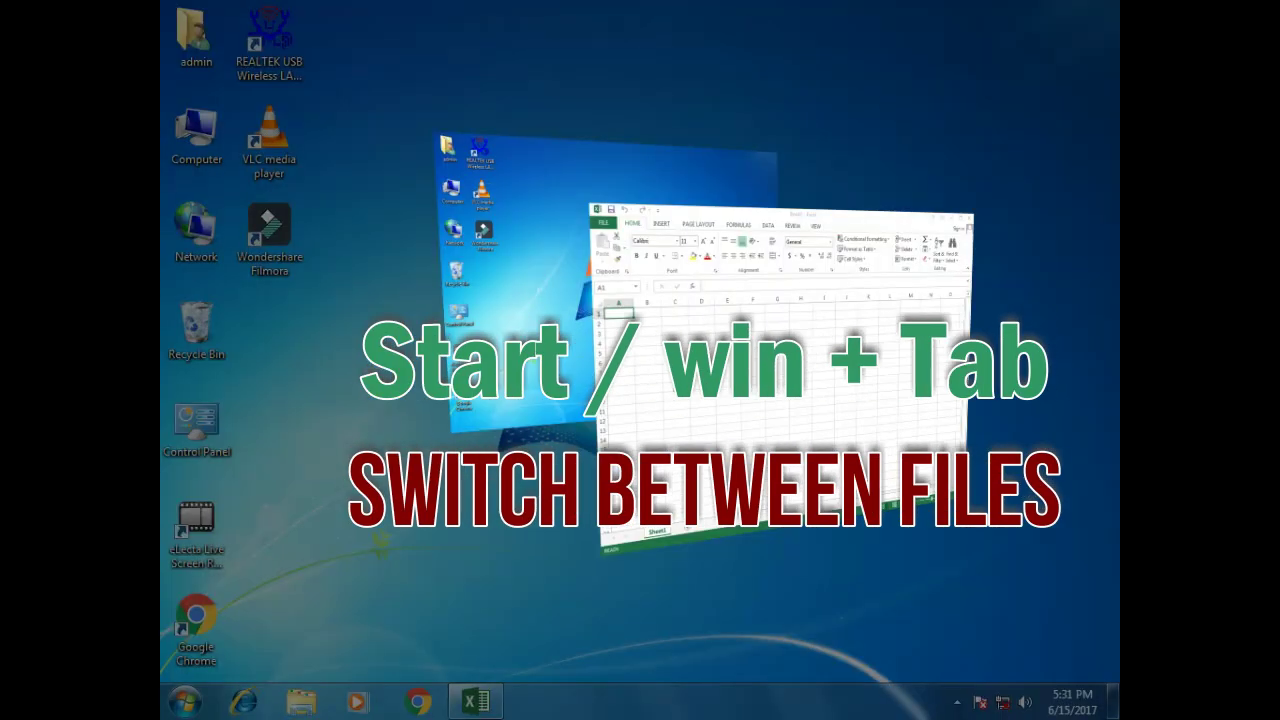
key("Return")
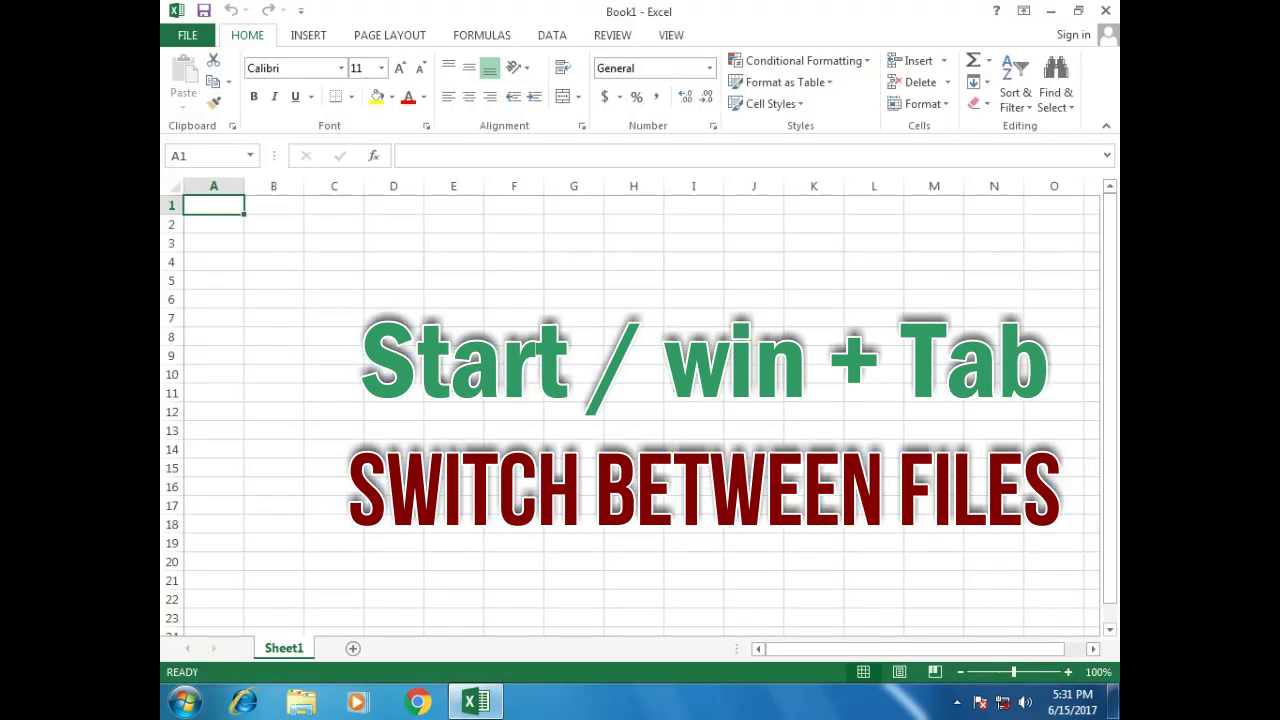
key("alt+Tab")
key("alt+Tab")
key("alt+Tab")
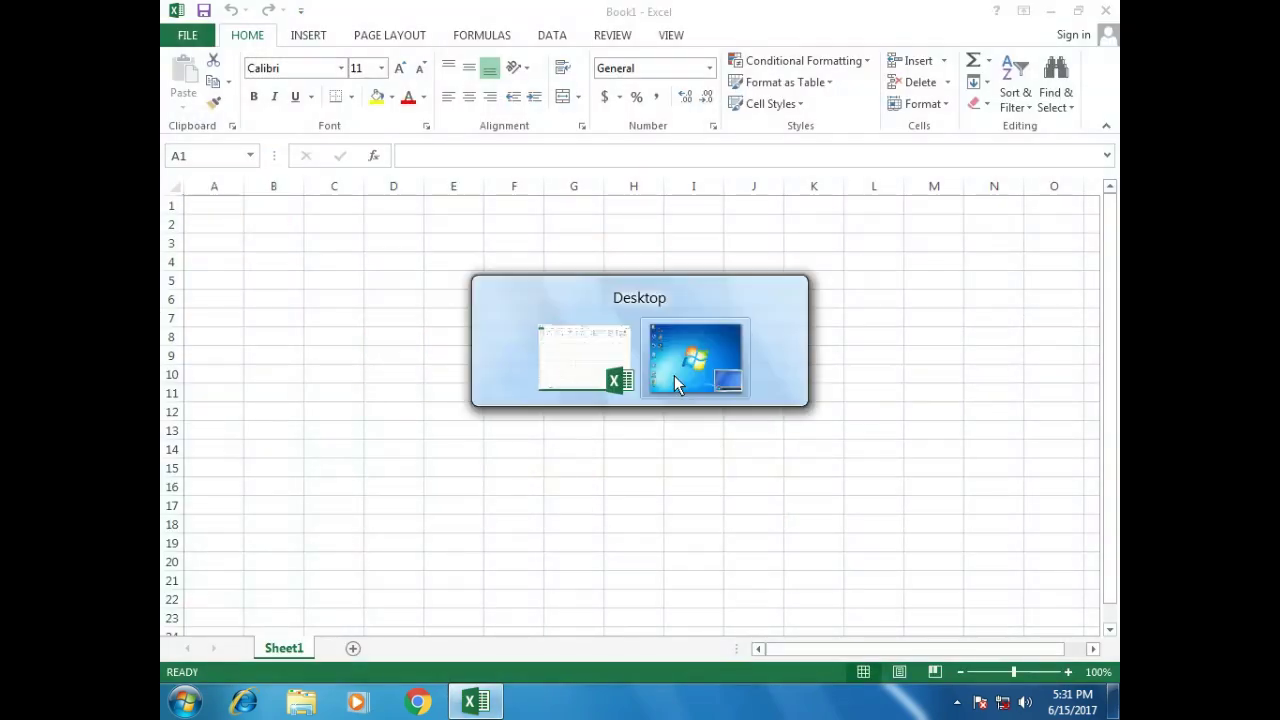
key("alt+Tab")
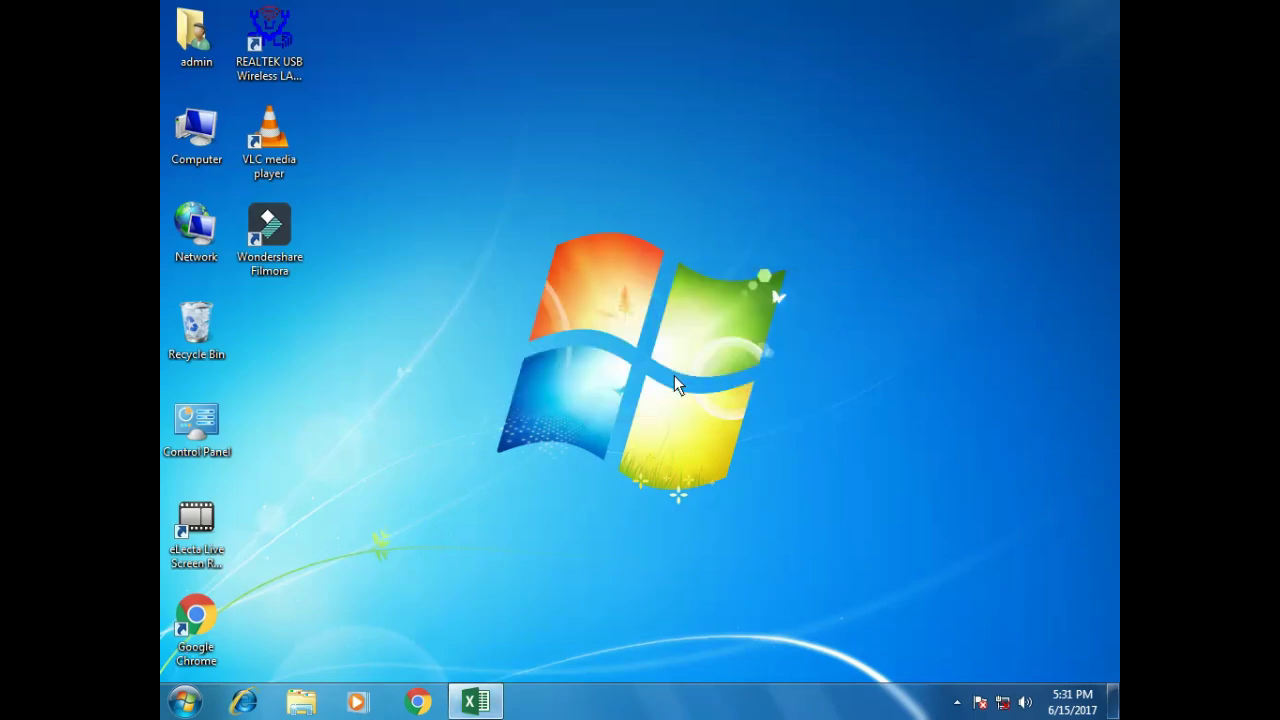
key("super+Tab")
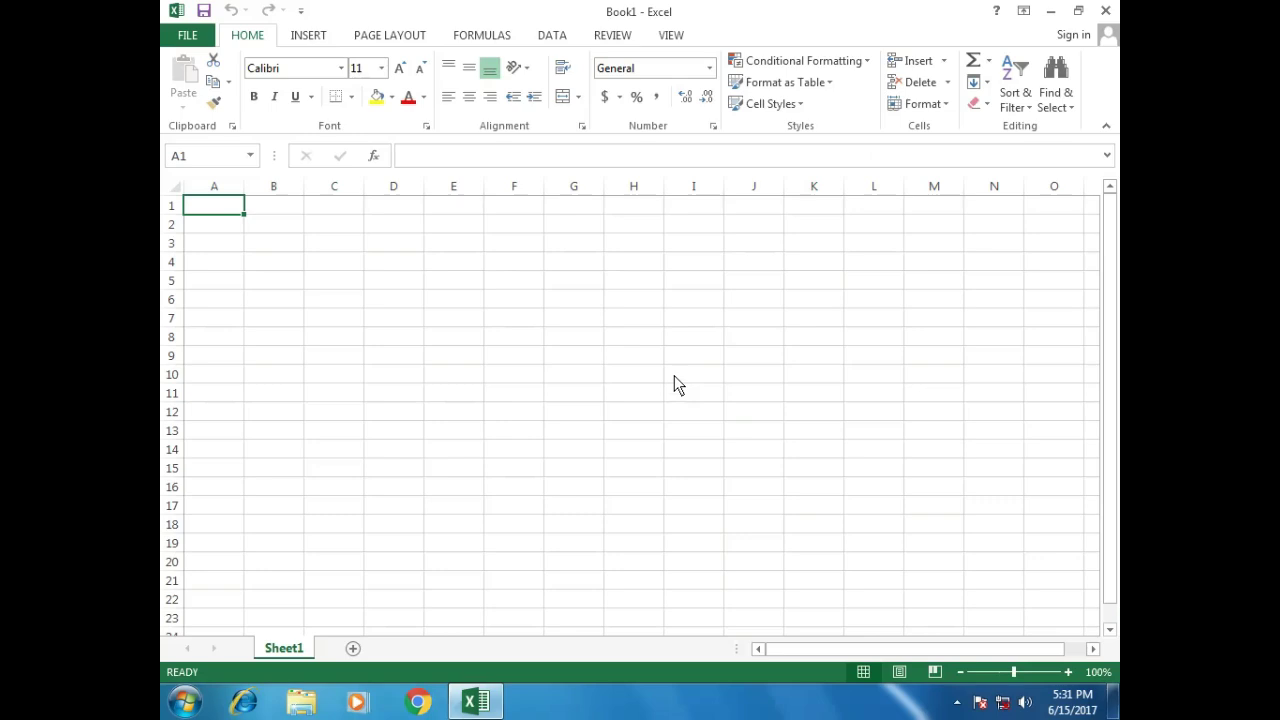
Jump to the desktop with Win+D, then bring Excel back to the front via Flip 3D
key("super+d")
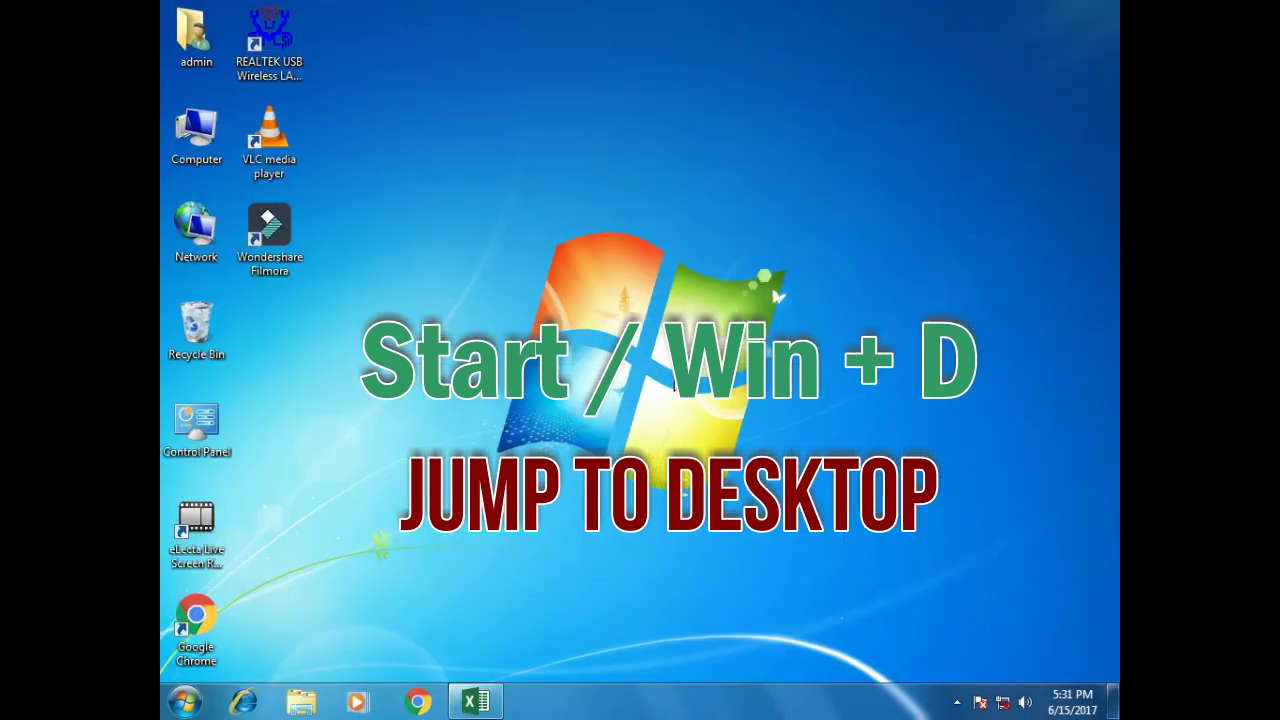
key("super+Tab")
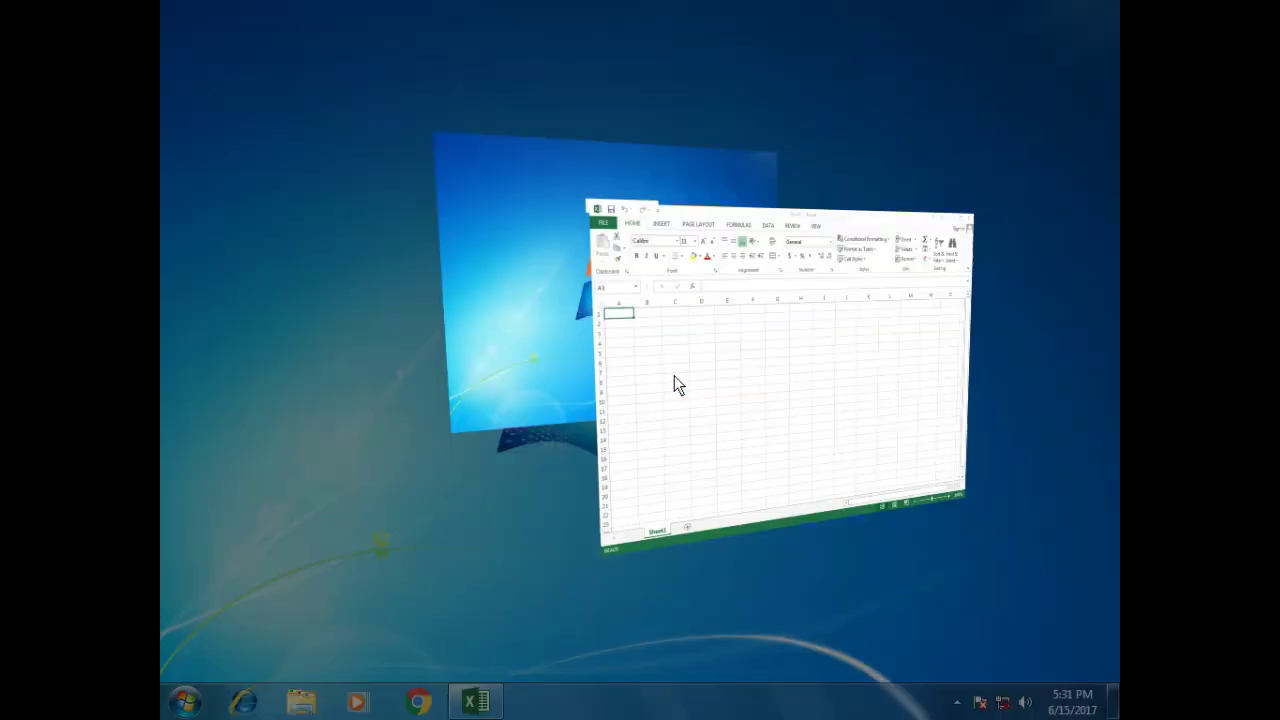
left_click(675, 378)
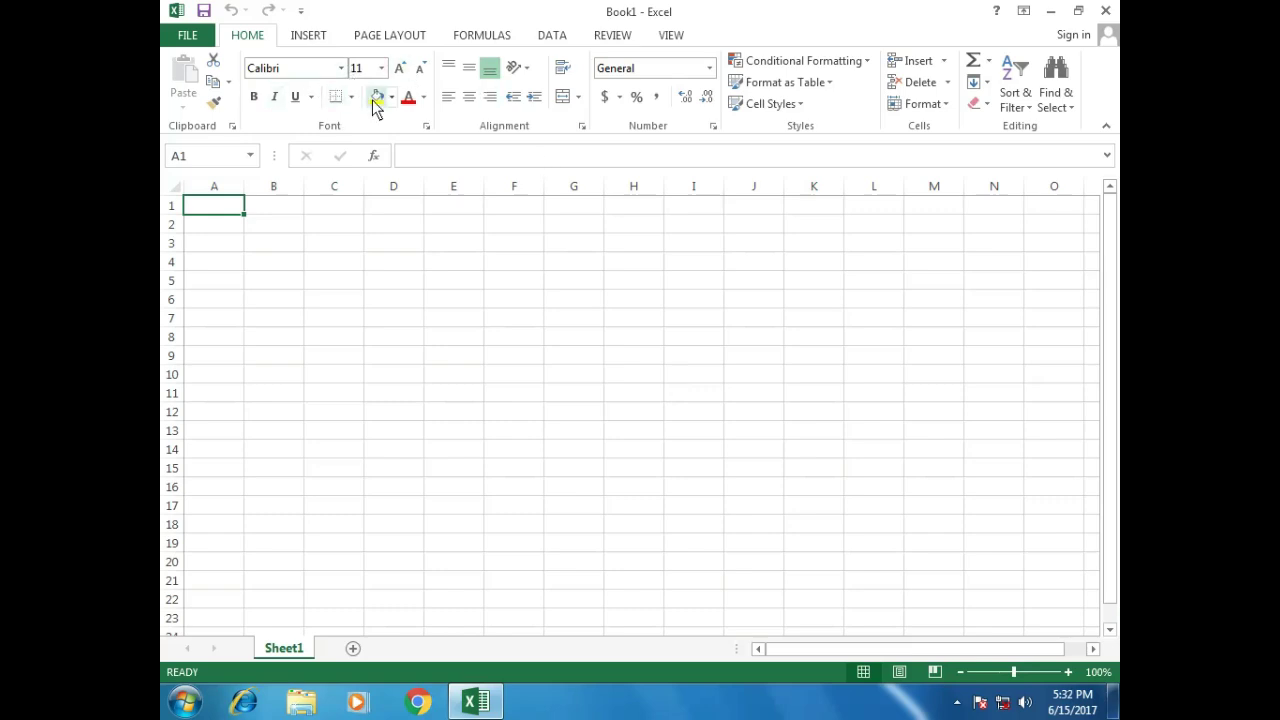
key("ctrl+F1")
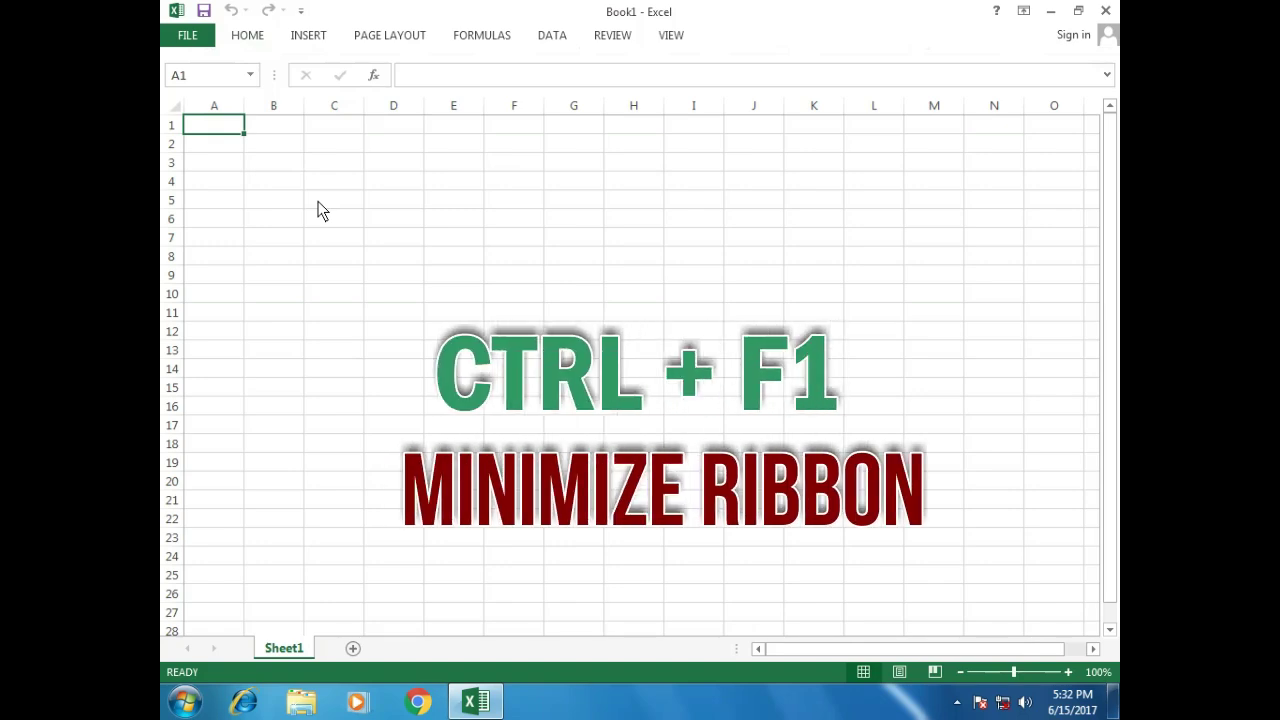
key("ctrl+F1")
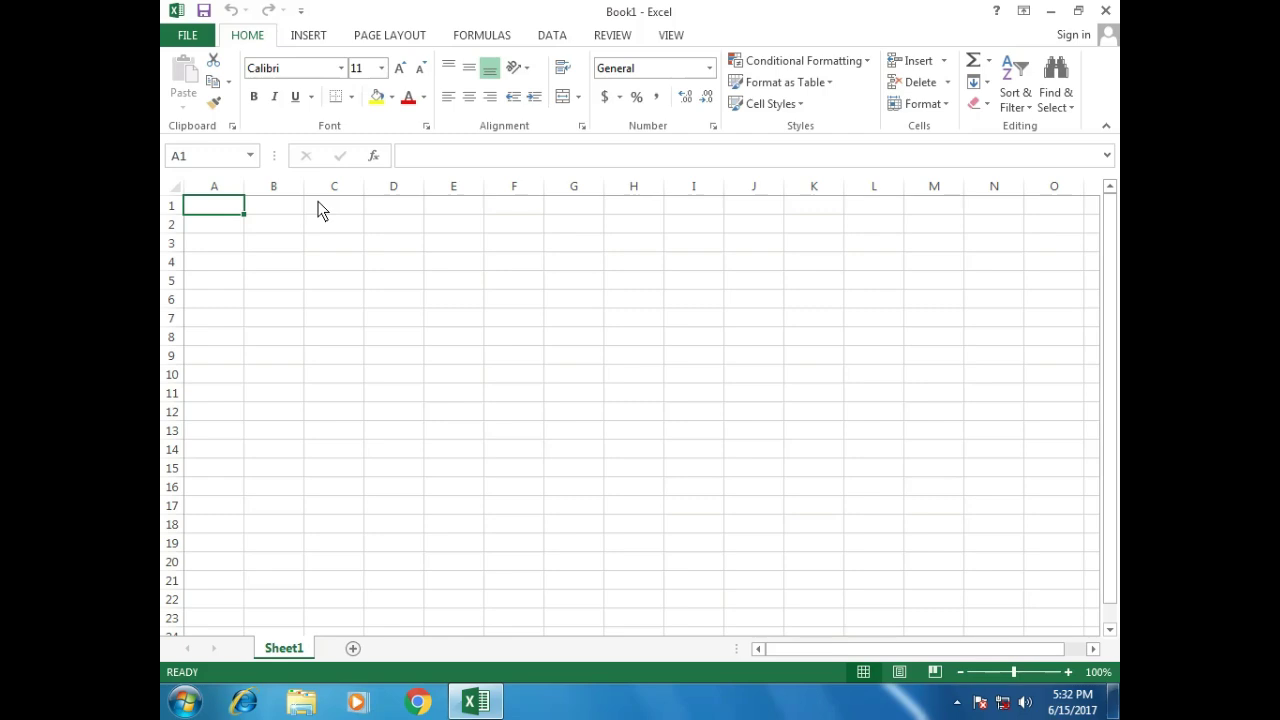
Zoom the blank sheet to 200% through the Zoom dialog
key("alt")
key("v")
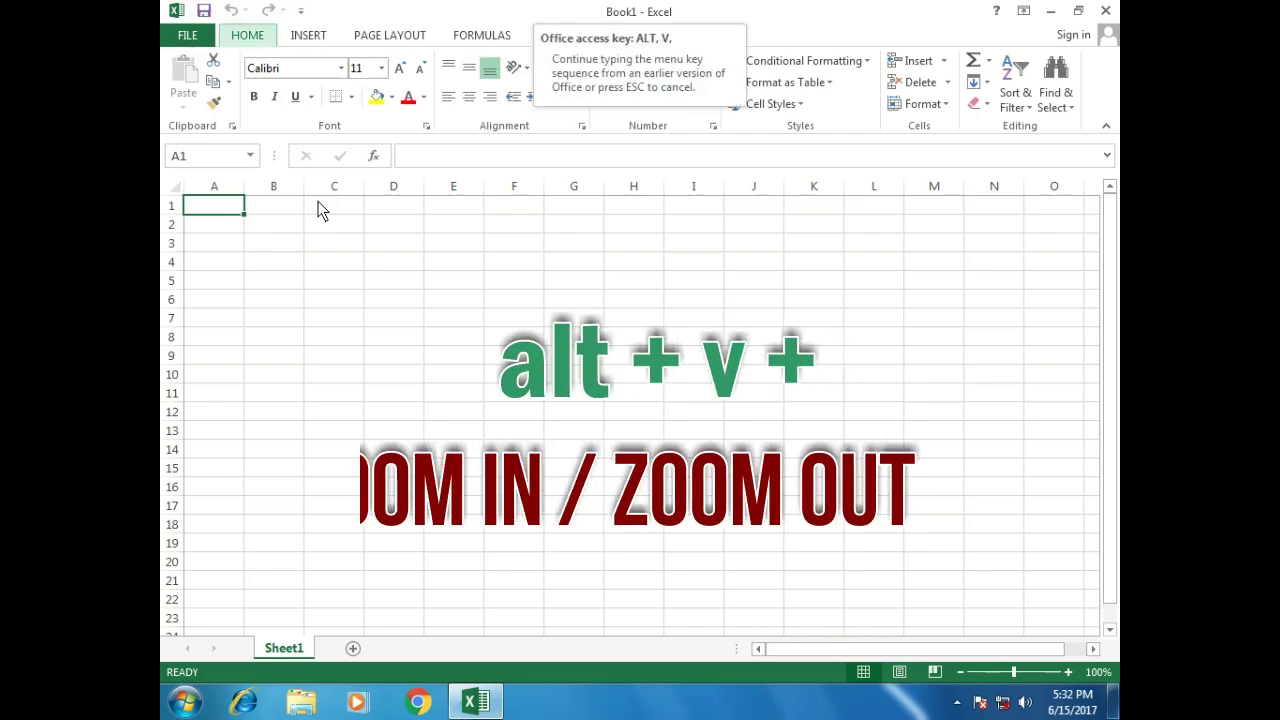
key("z")
key("Up")
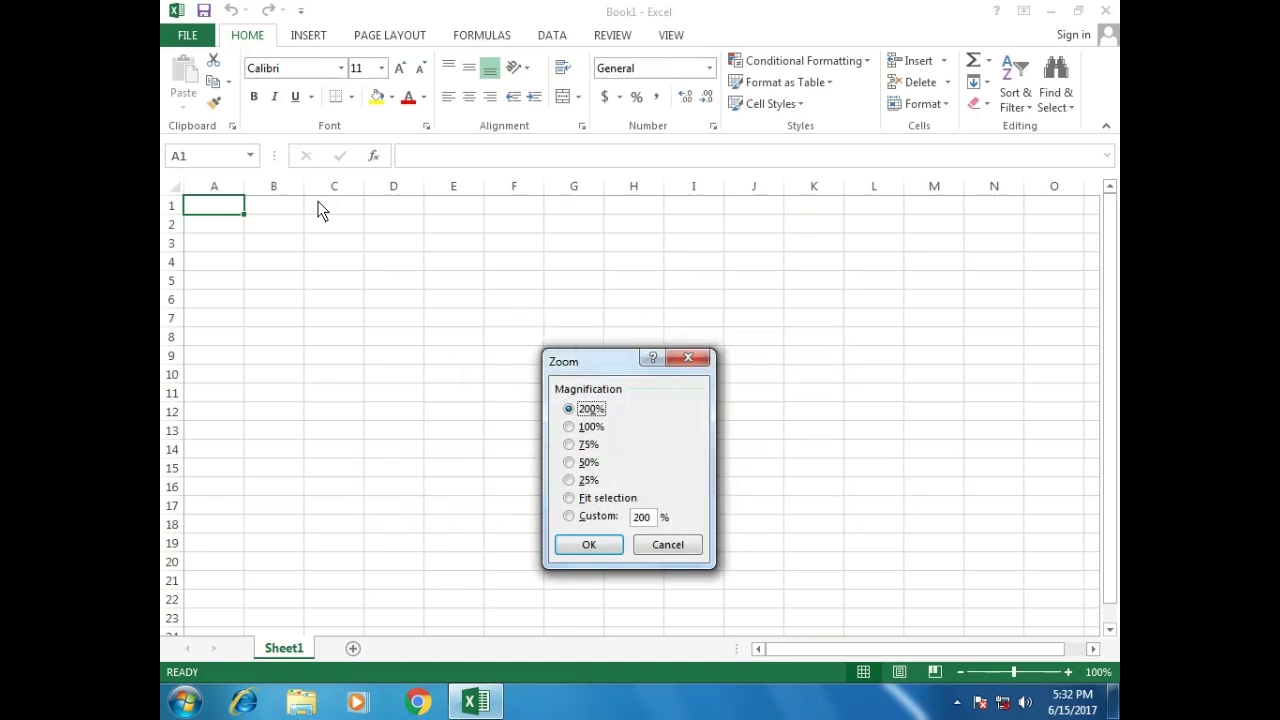
key("Down")
key("Down")
key("Down")
key("Up")
key("Up")
key("Up")
key("Down")
key("Down")
key("Down")
key("Down")
key("Up")
key("Up")
key("Up")
key("Up")
key("Return")
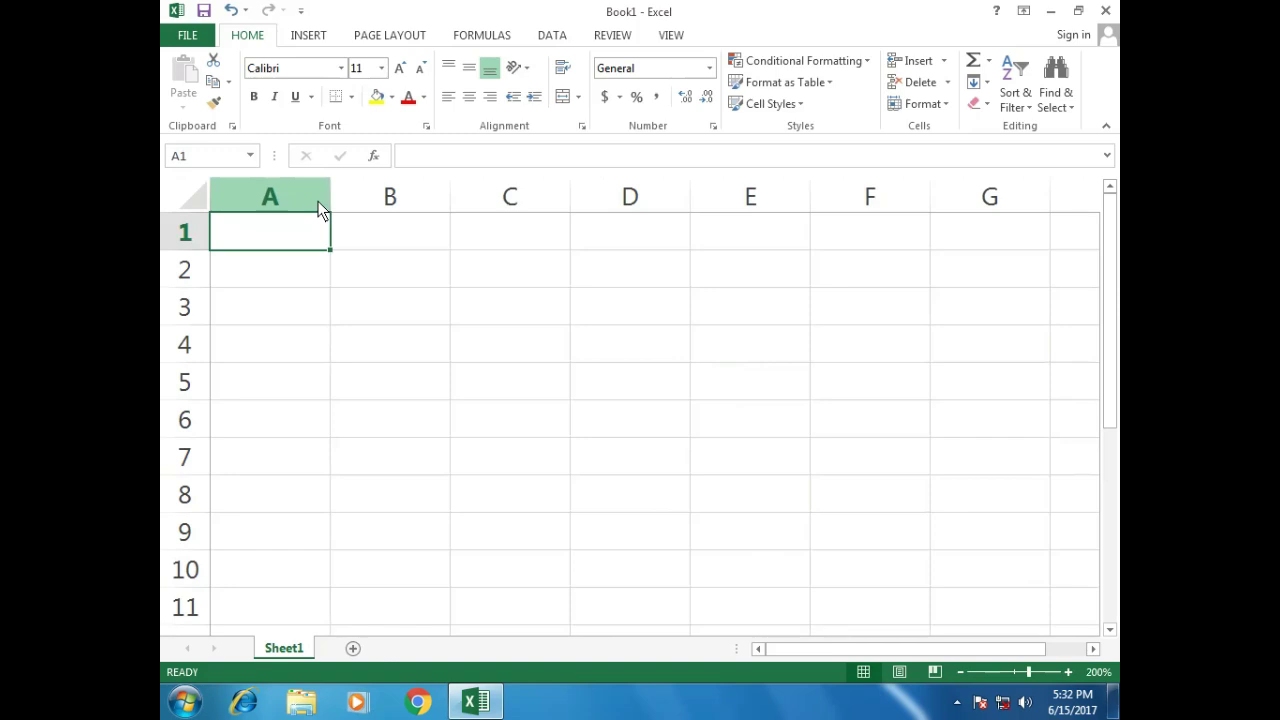
Reset the zoom to 100%, then apply a custom 400% zoom
key("alt+v")
key("z")
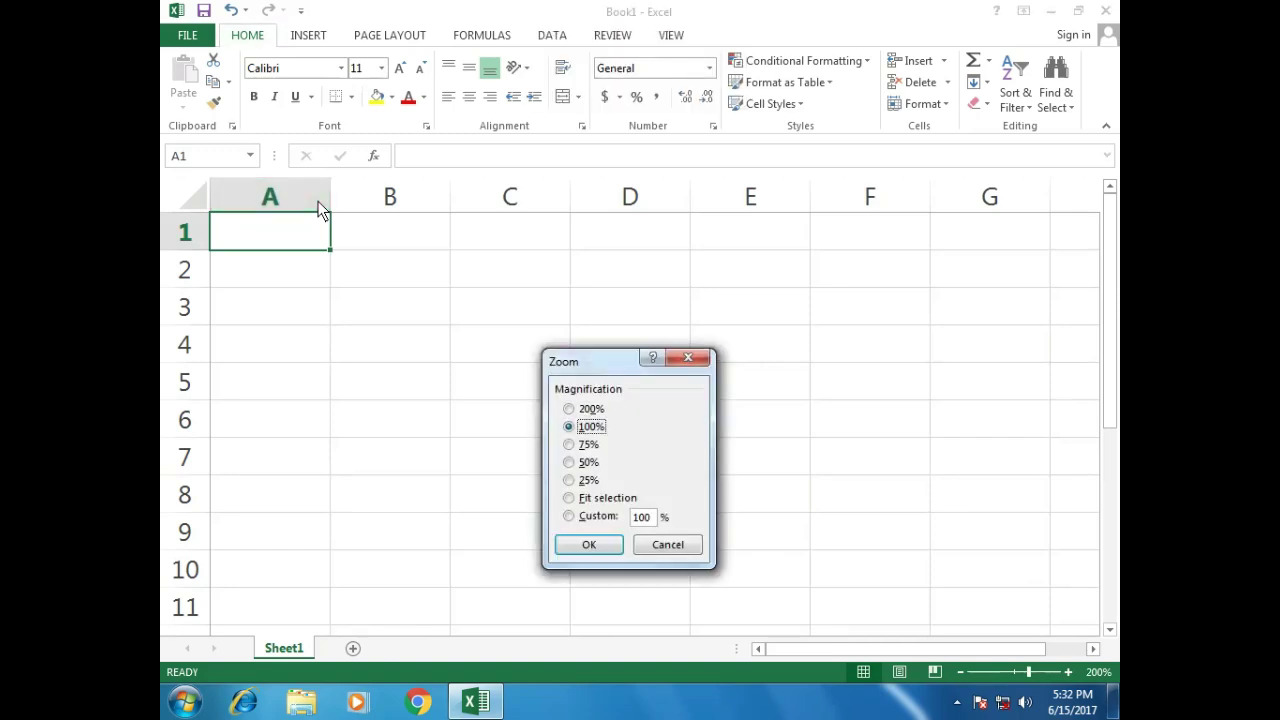
key("Return")
key("alt+v")
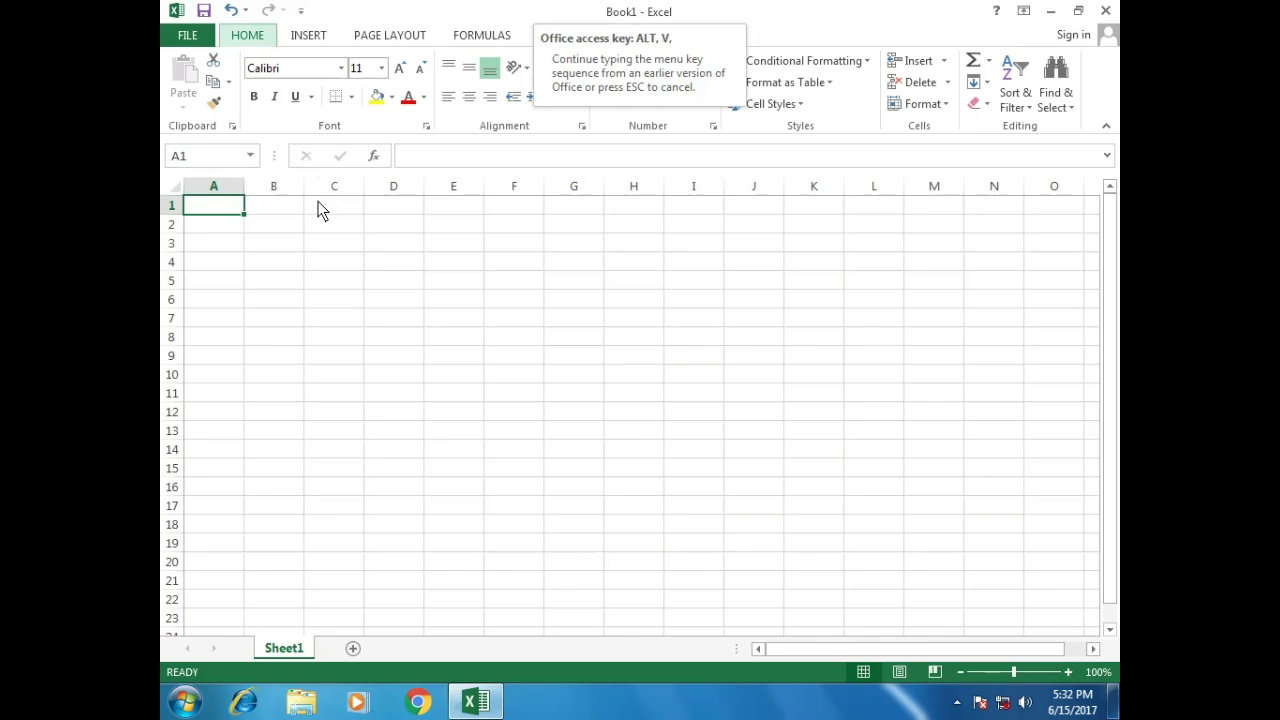
key("z")
key("Up")
key("Up")
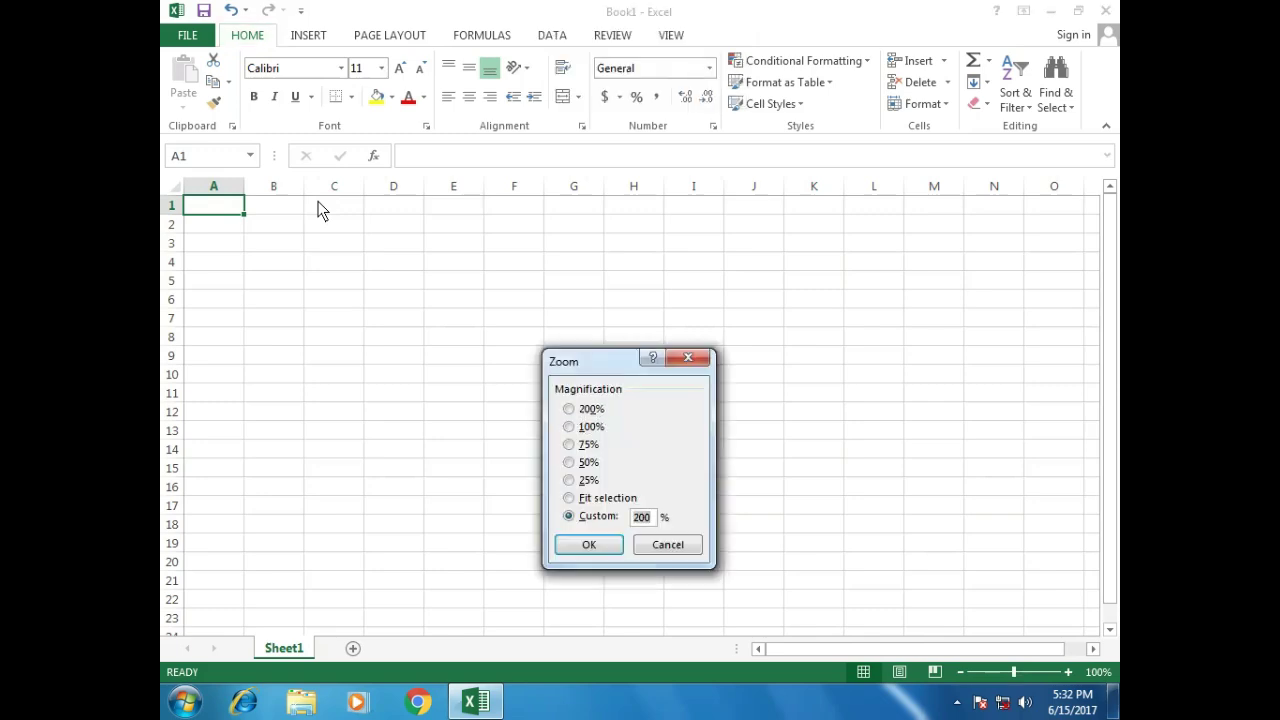
type("400")
key("Return")
Return the zoom to 100%, then settle on 200% magnification
key("alt+v")
key("z")
key("Up")
key("Up")
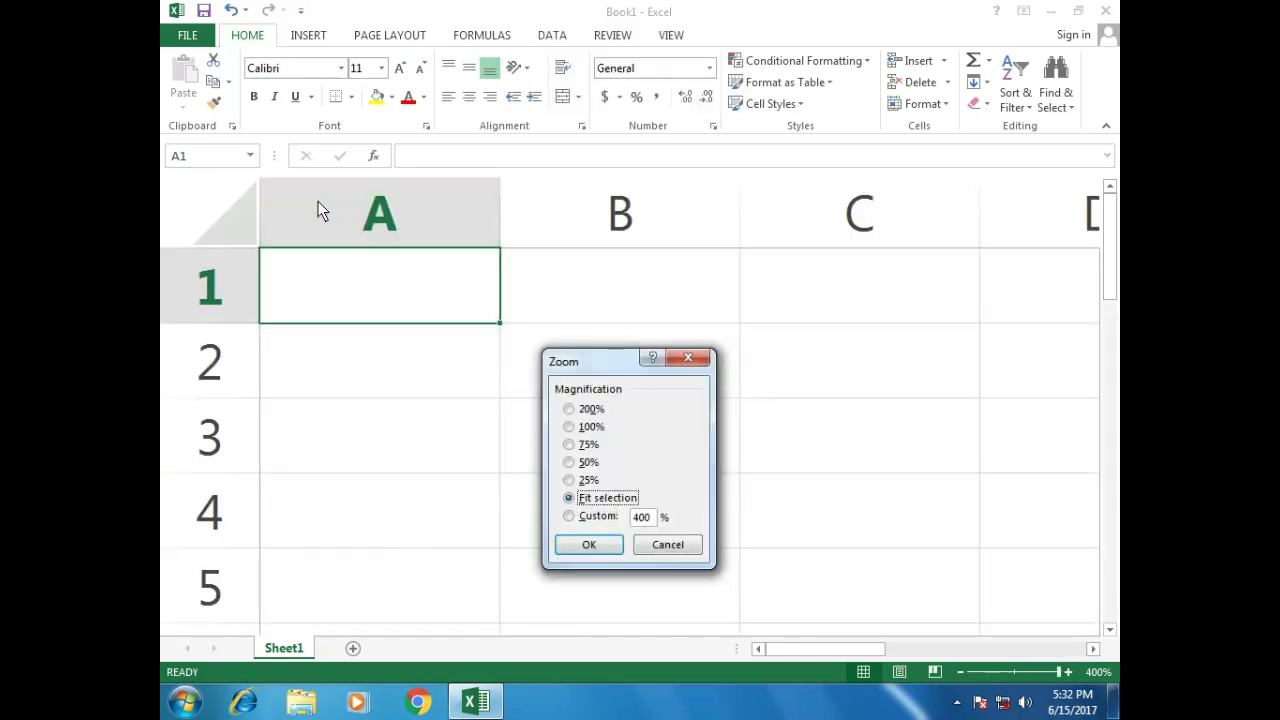
key("Up")
key("Up")
key("Up")
key("Return")
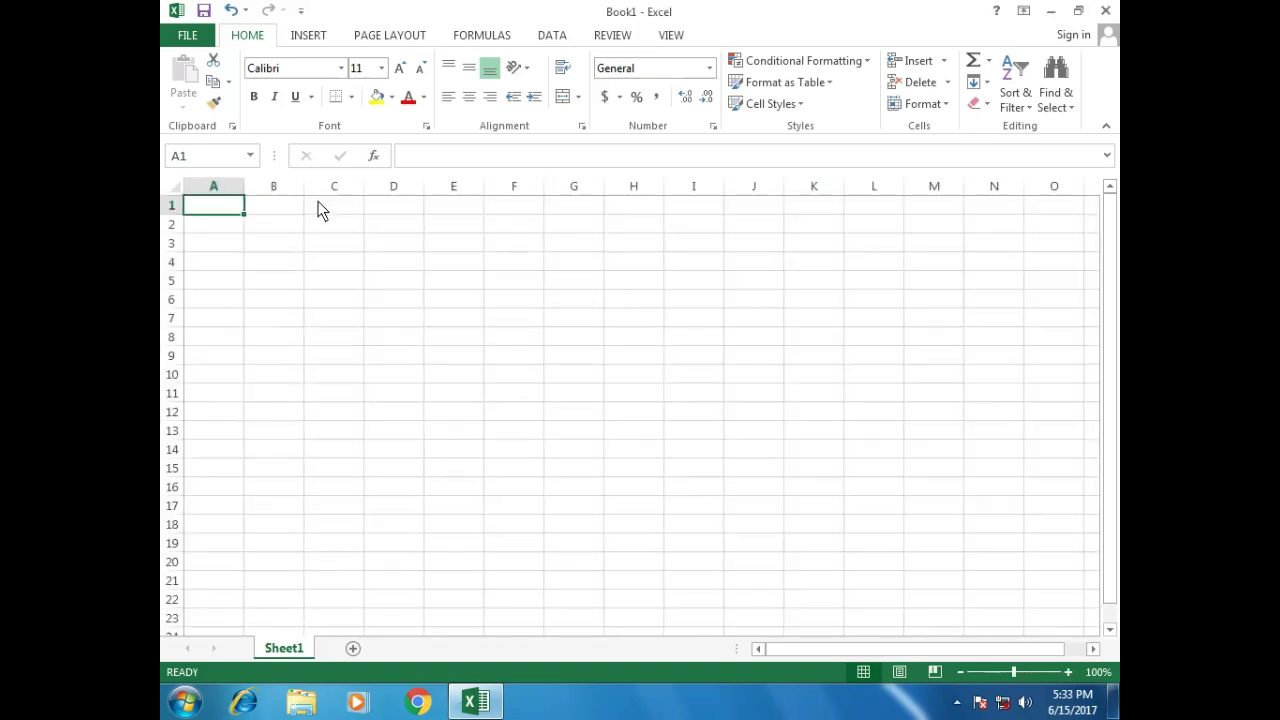
key("alt")
key("v")
key("z")
key("Up")
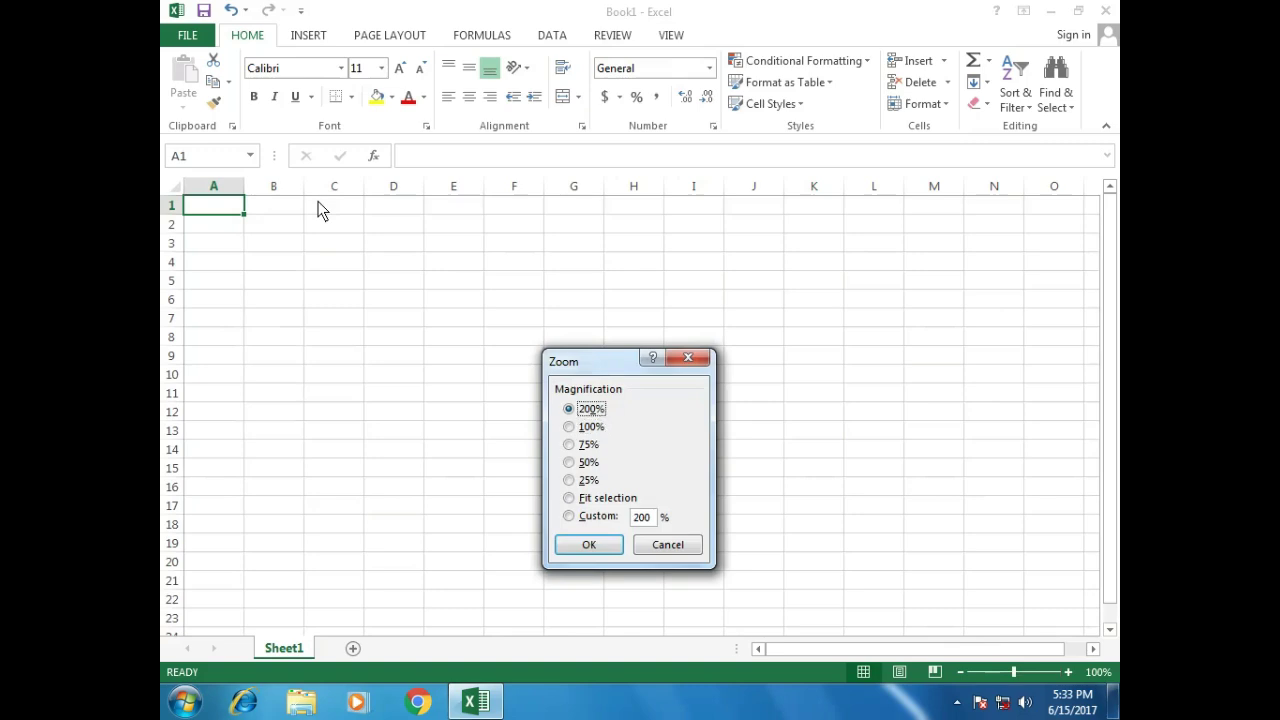
key("Return")
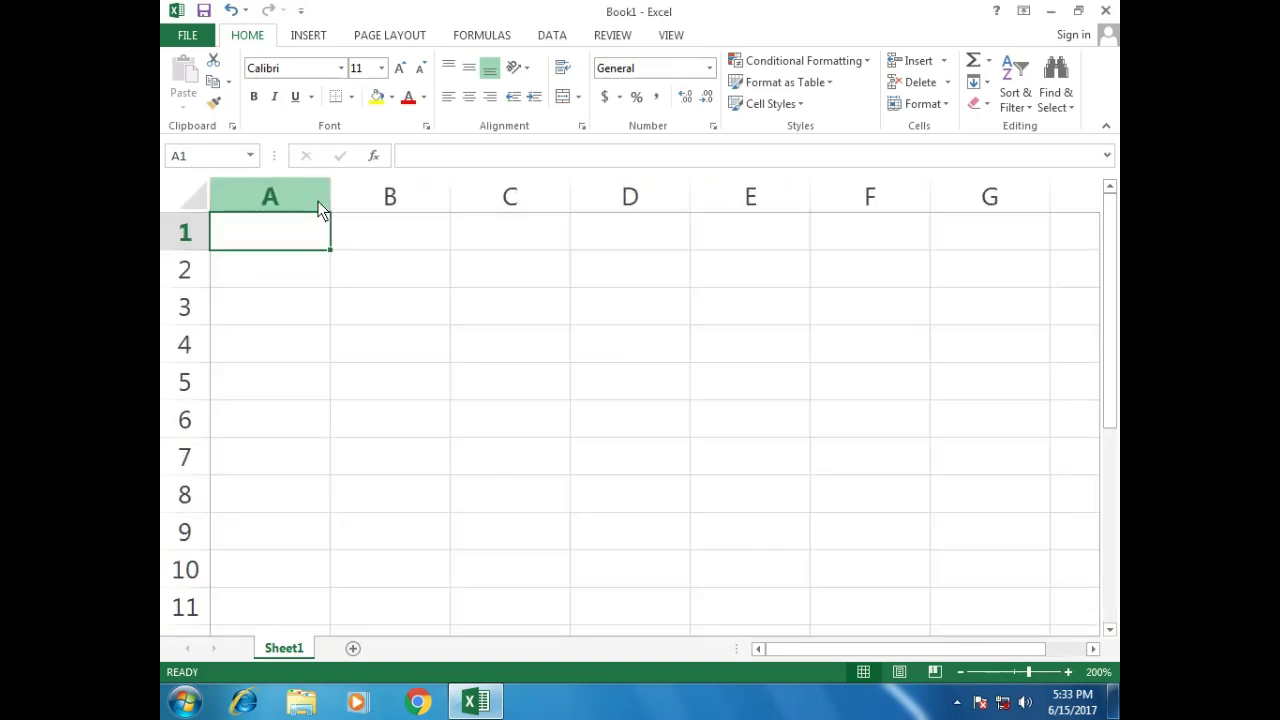
Enter the headers SR NO in A1 and NAME OF STUDENT in B1
type("SR NO")
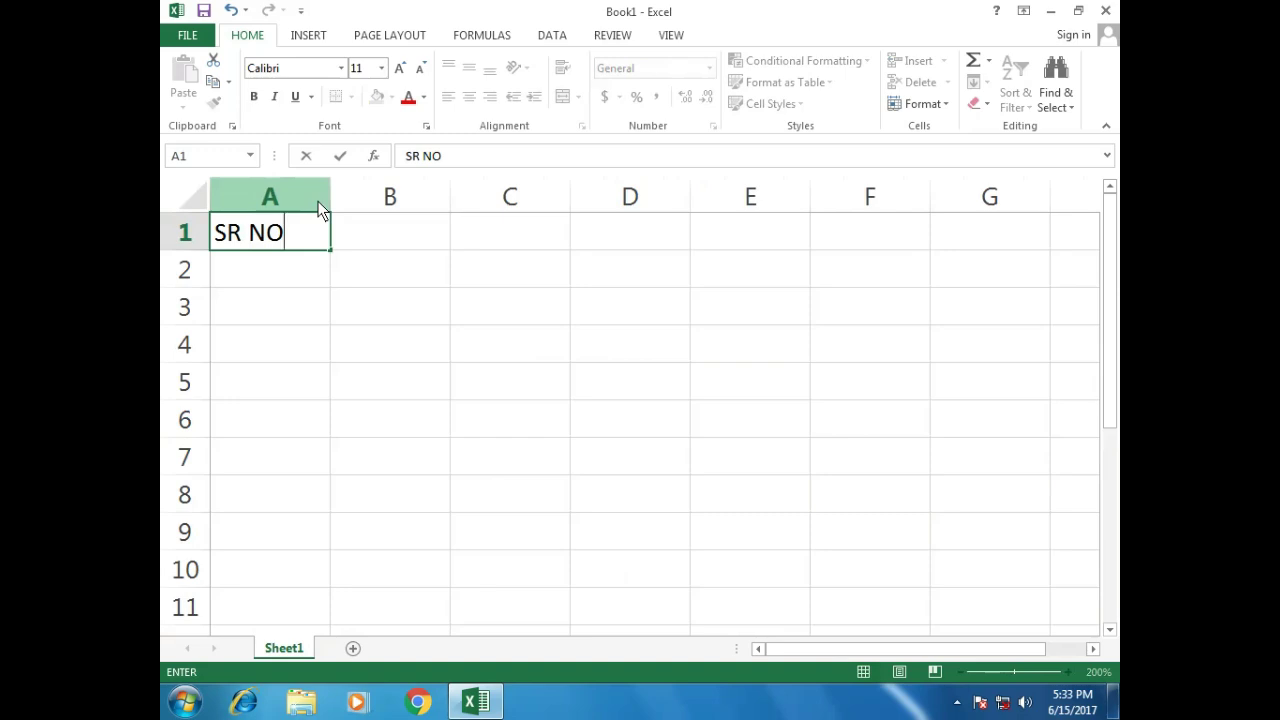
key("Tab")
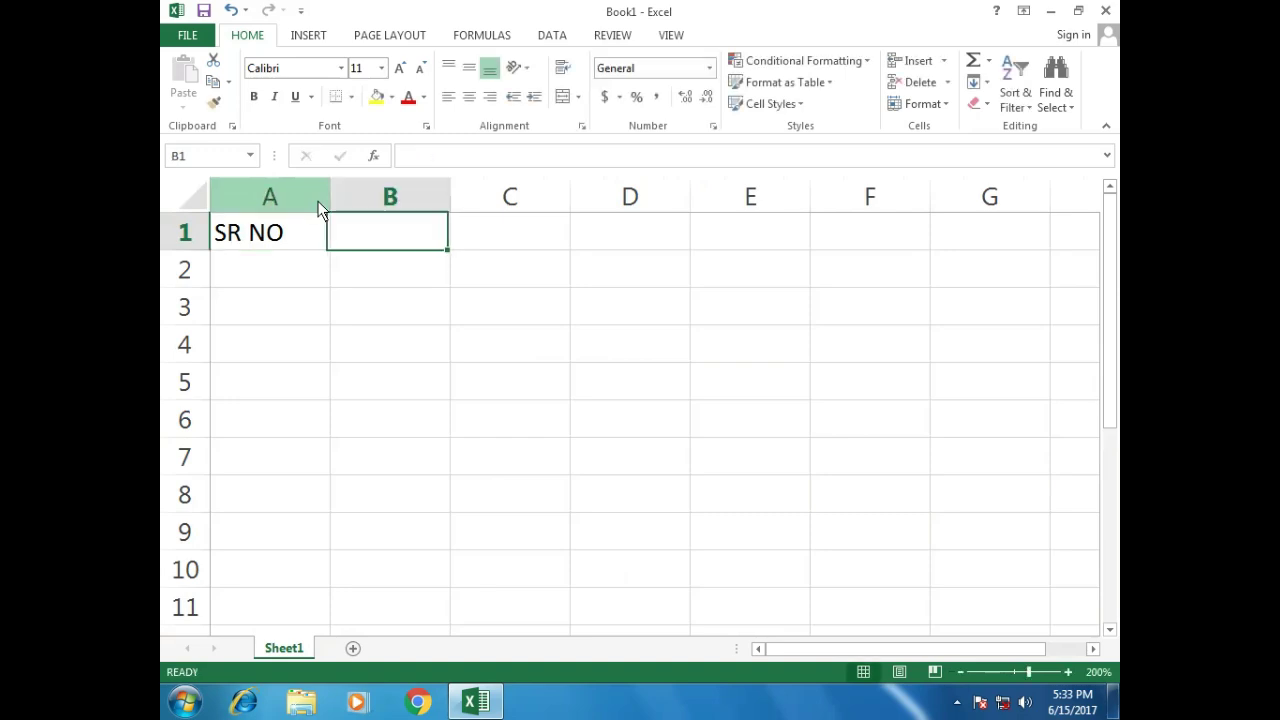
type("NAME O")
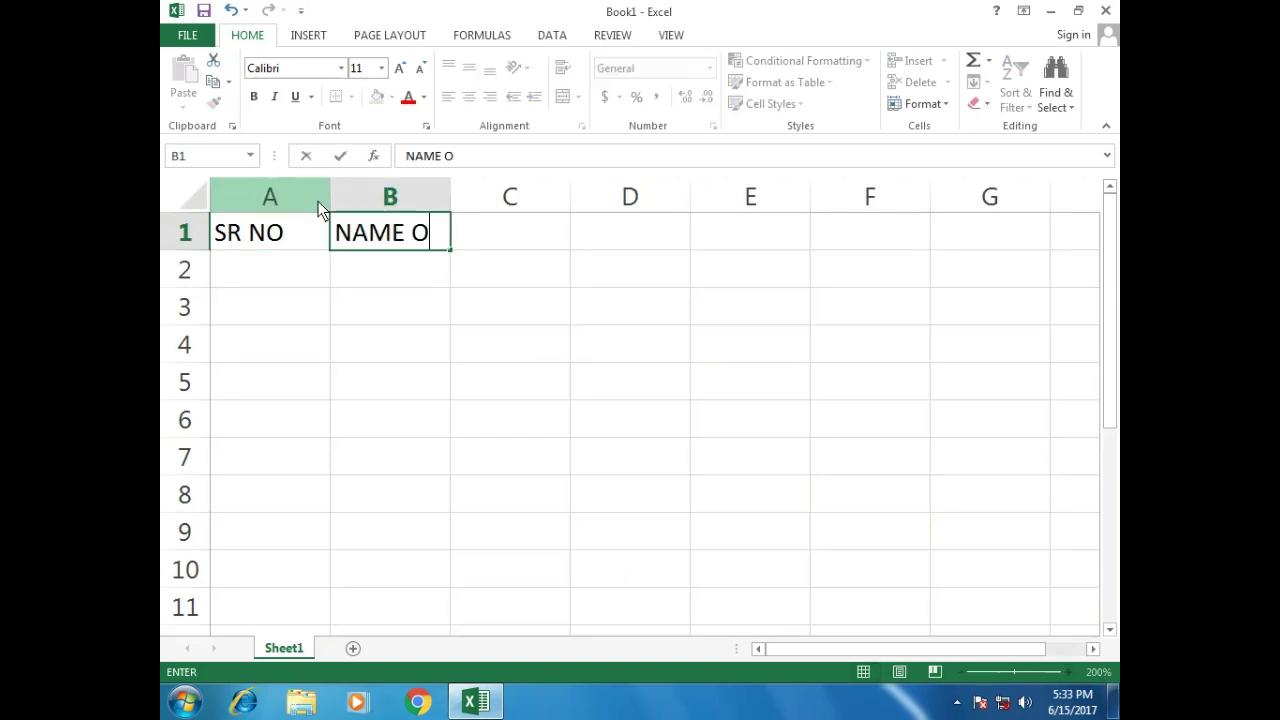
type("F STUDENT")
key("Return")
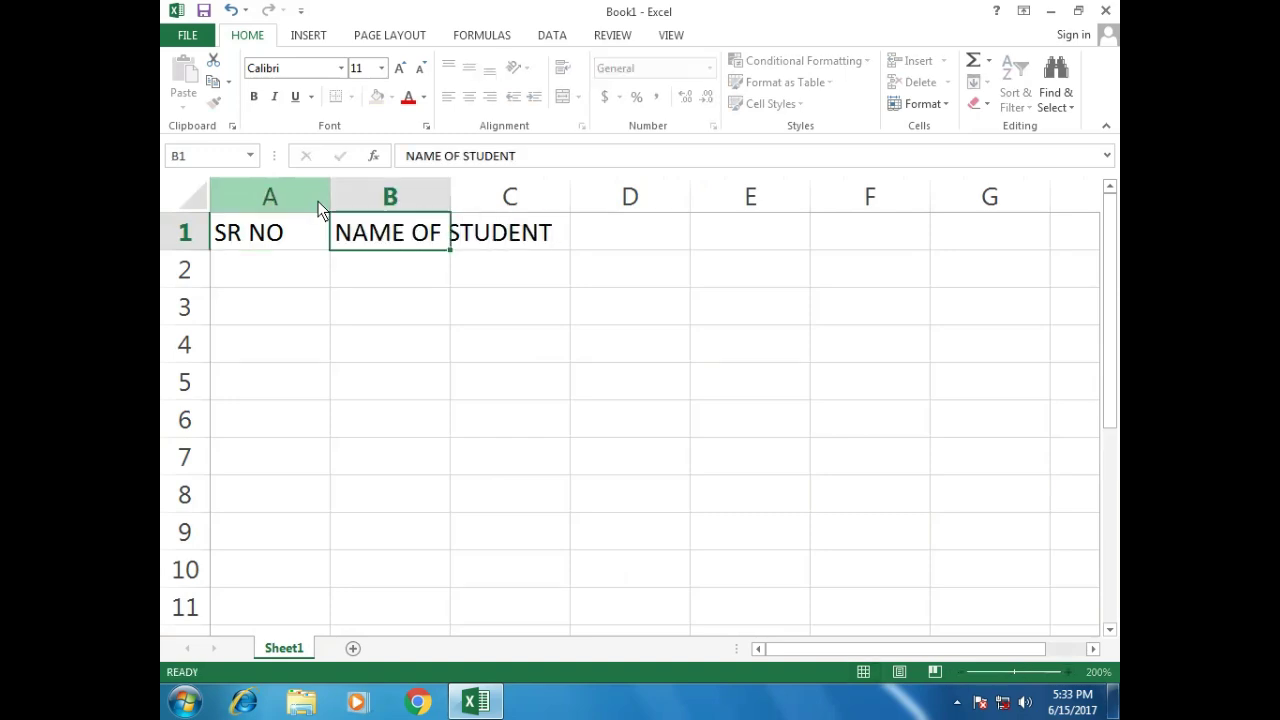
key("Up")
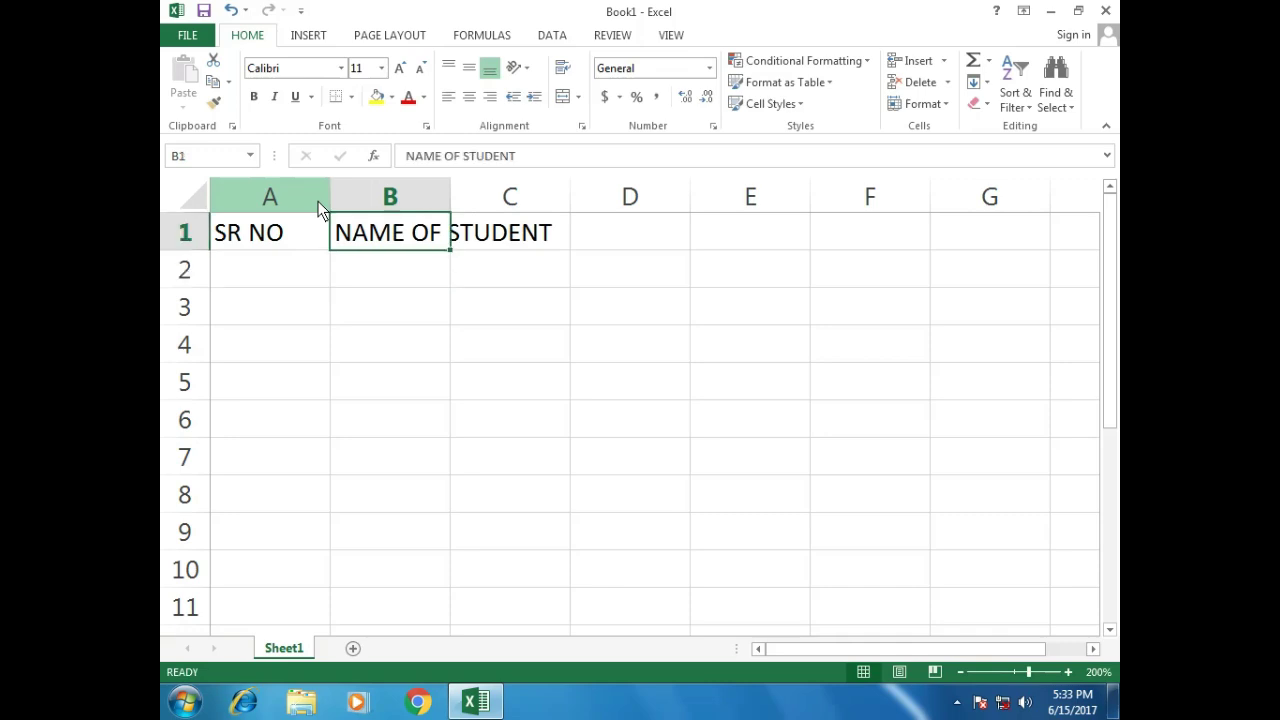
key("Left")
key("Right")
key("Right")
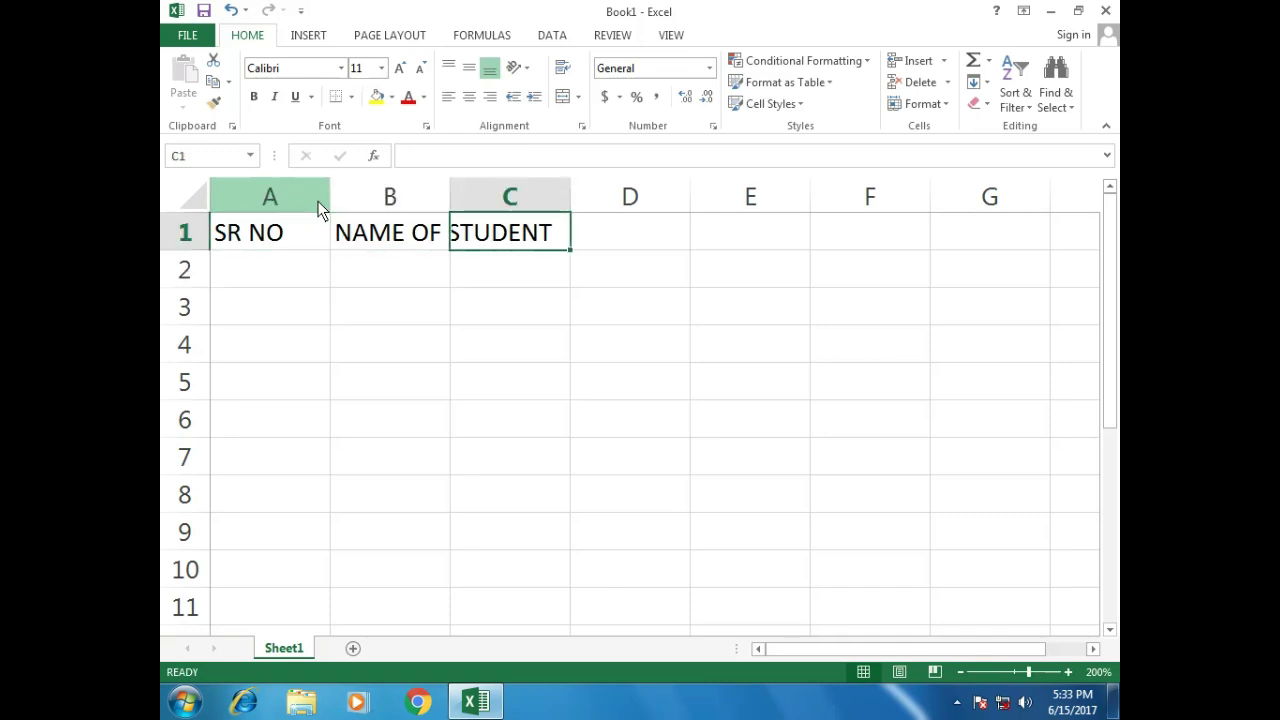
key("Right")
Add the headers SUB1 in D1 and SUB in C1
type("SUB1")
key("Right")
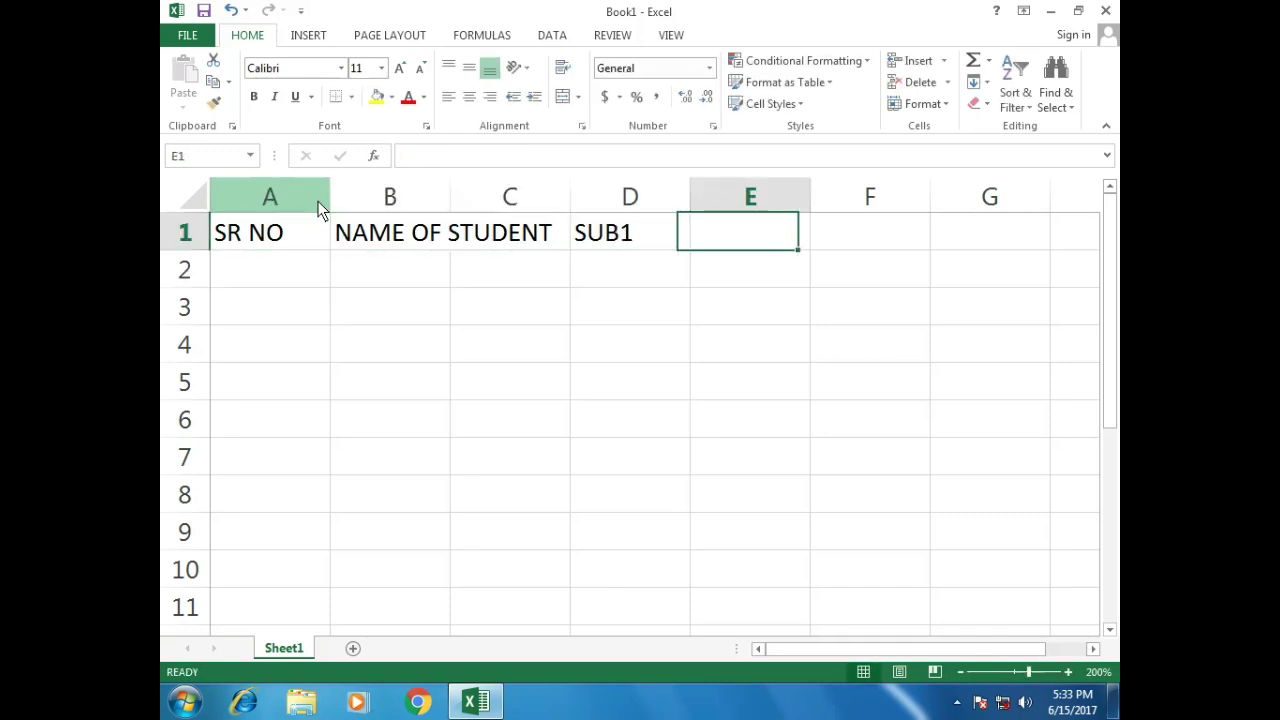
left_click(505, 232)
key("BackSpace")
type("SUB")
key("Return")
key("Return")
key("Up")
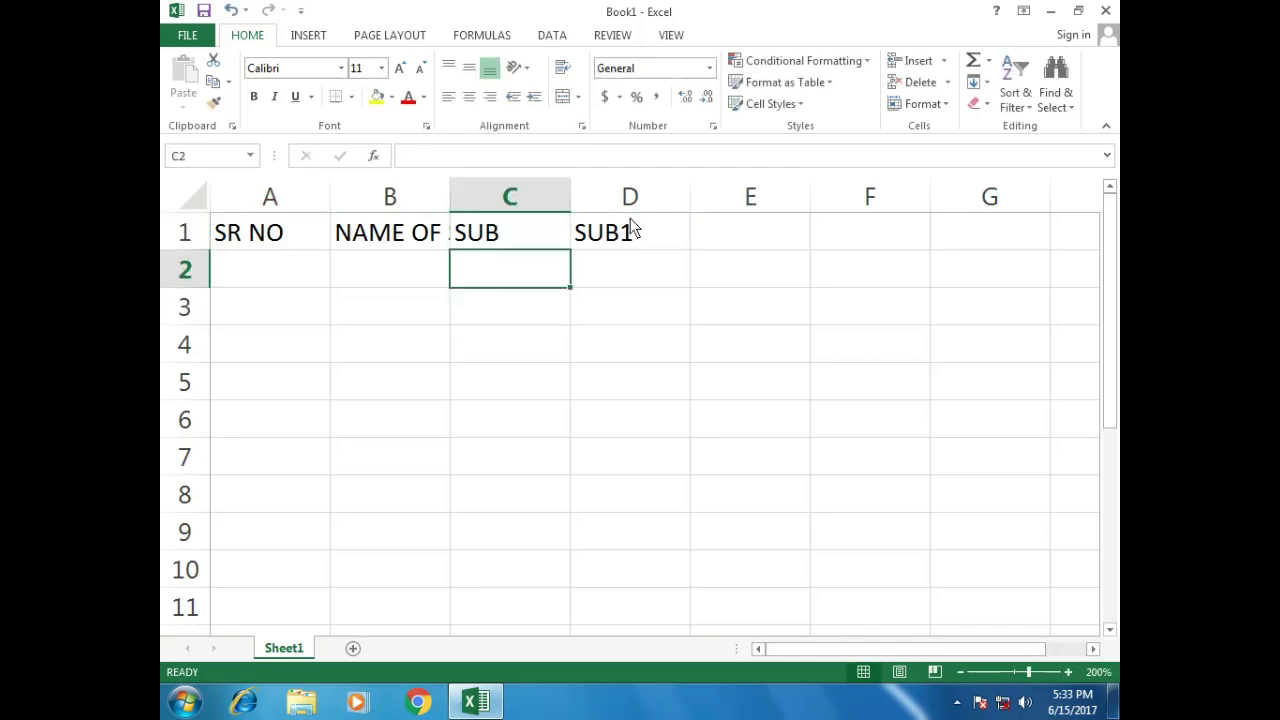
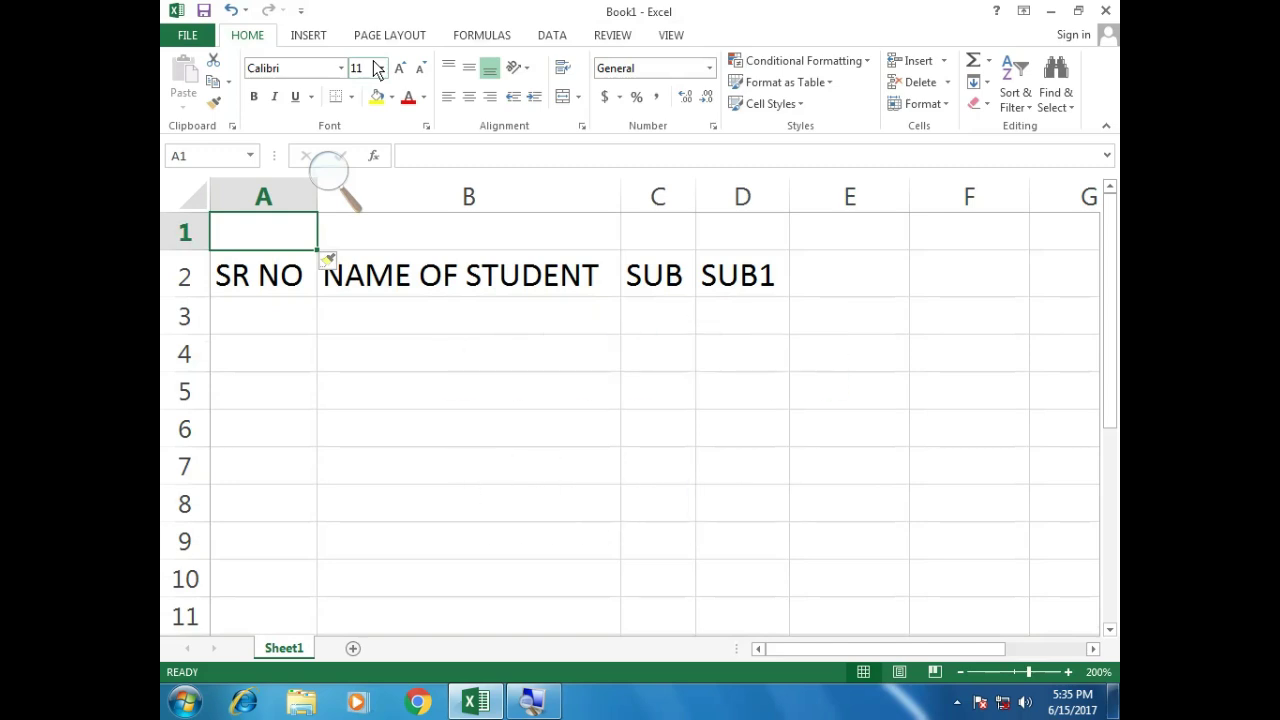
Step across row 1 from A1 to cell C1
key("Right")
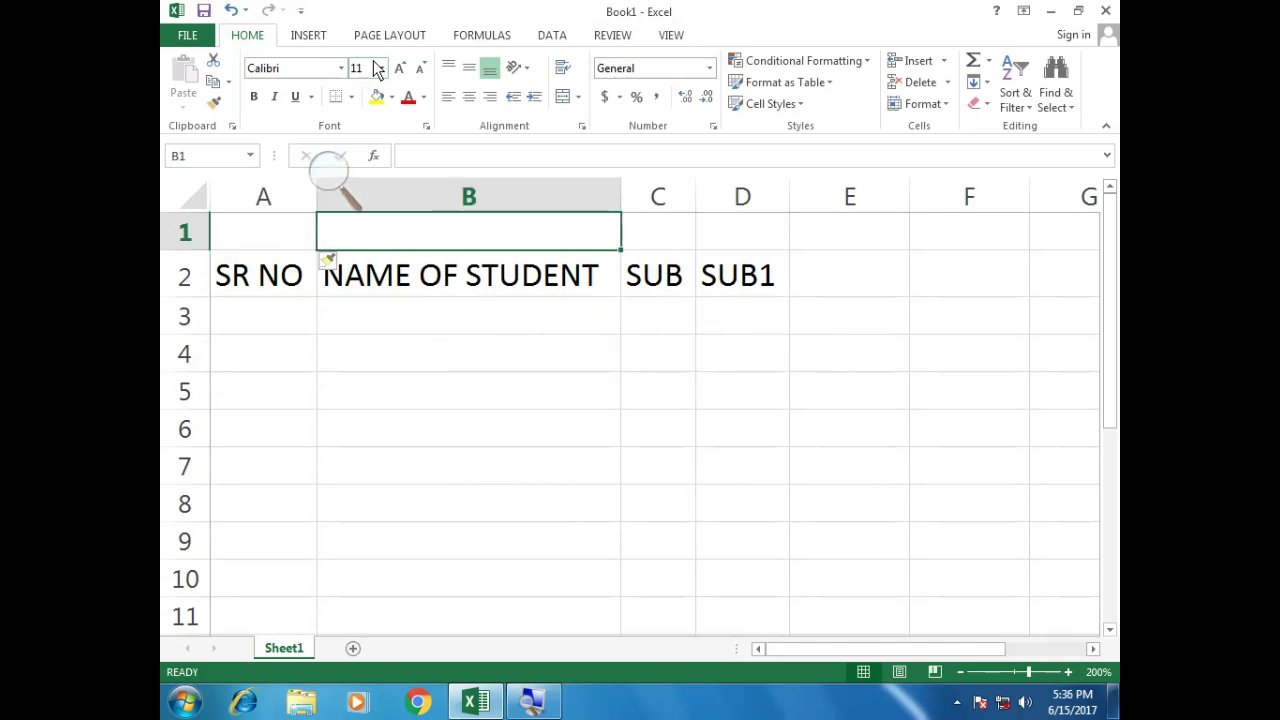
key("Right")
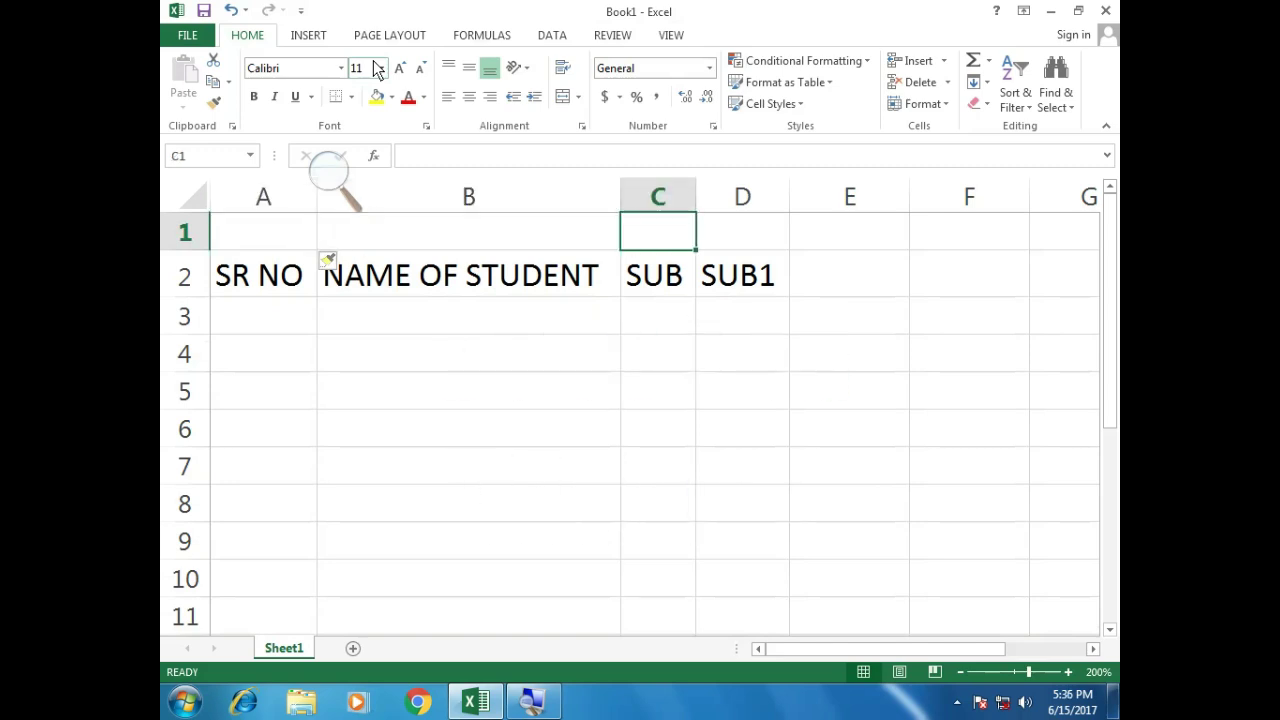
key("alt+i")
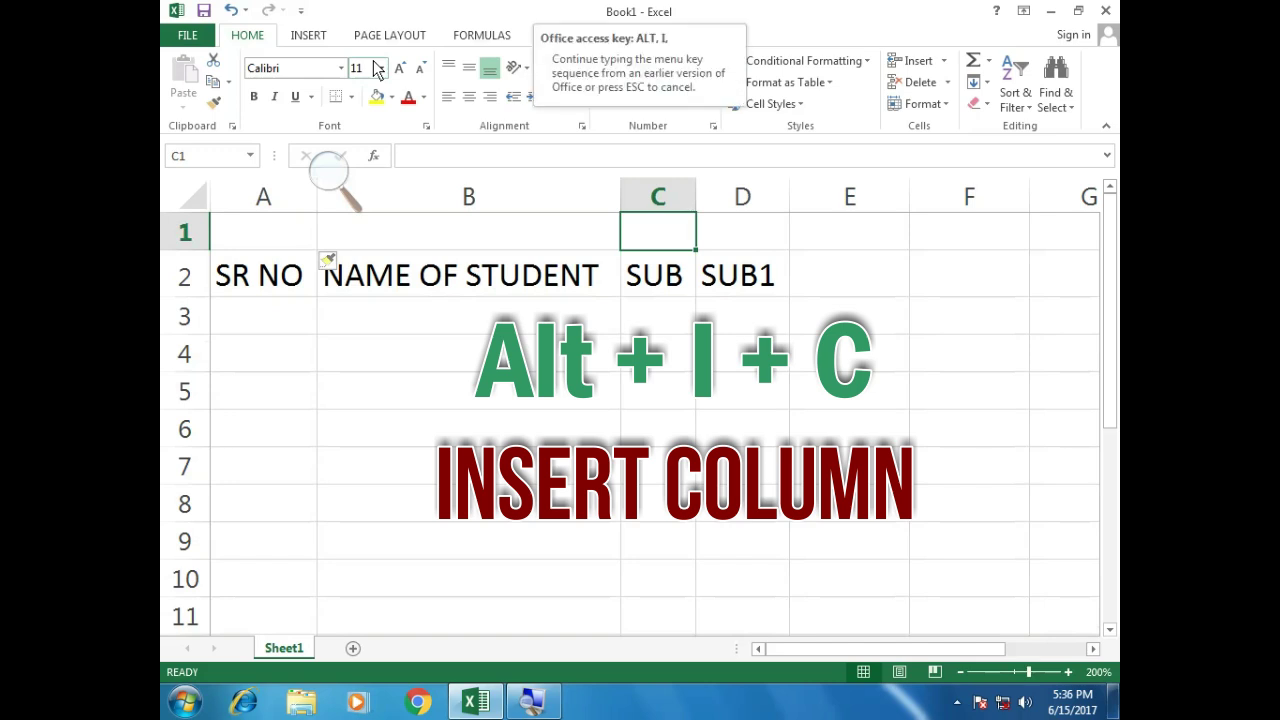
key("c")
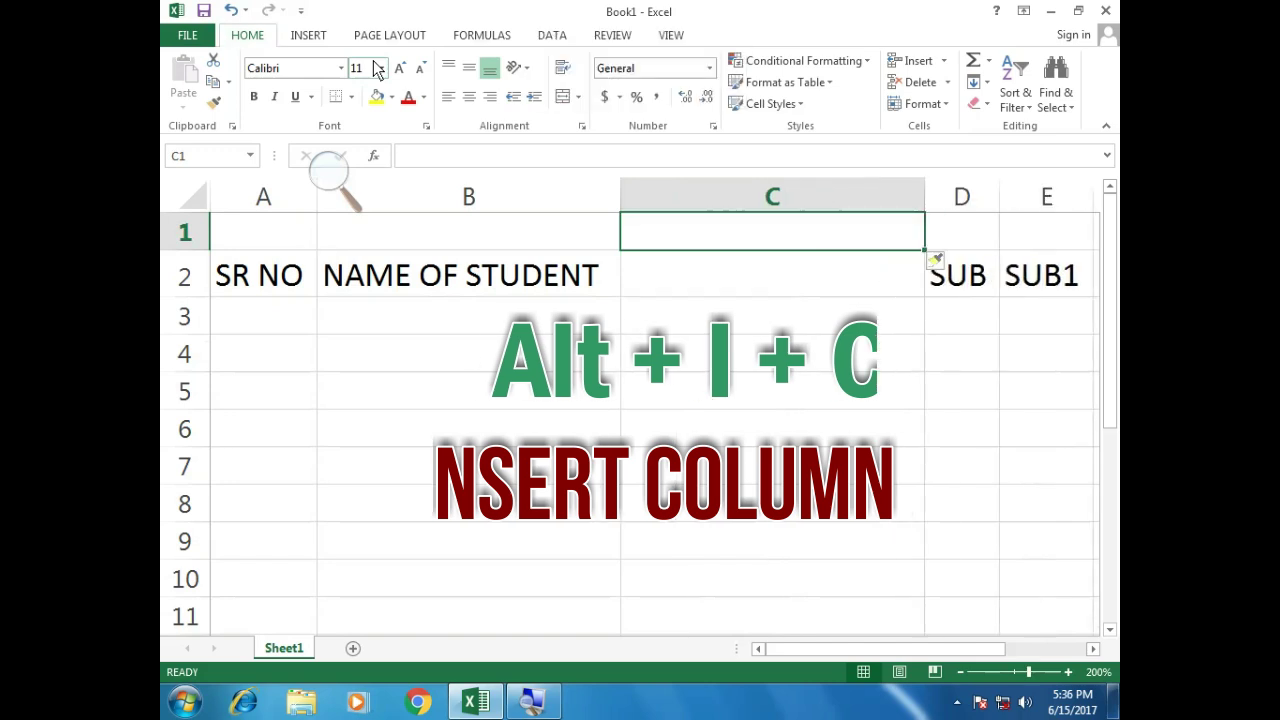
key("ctrl+z")
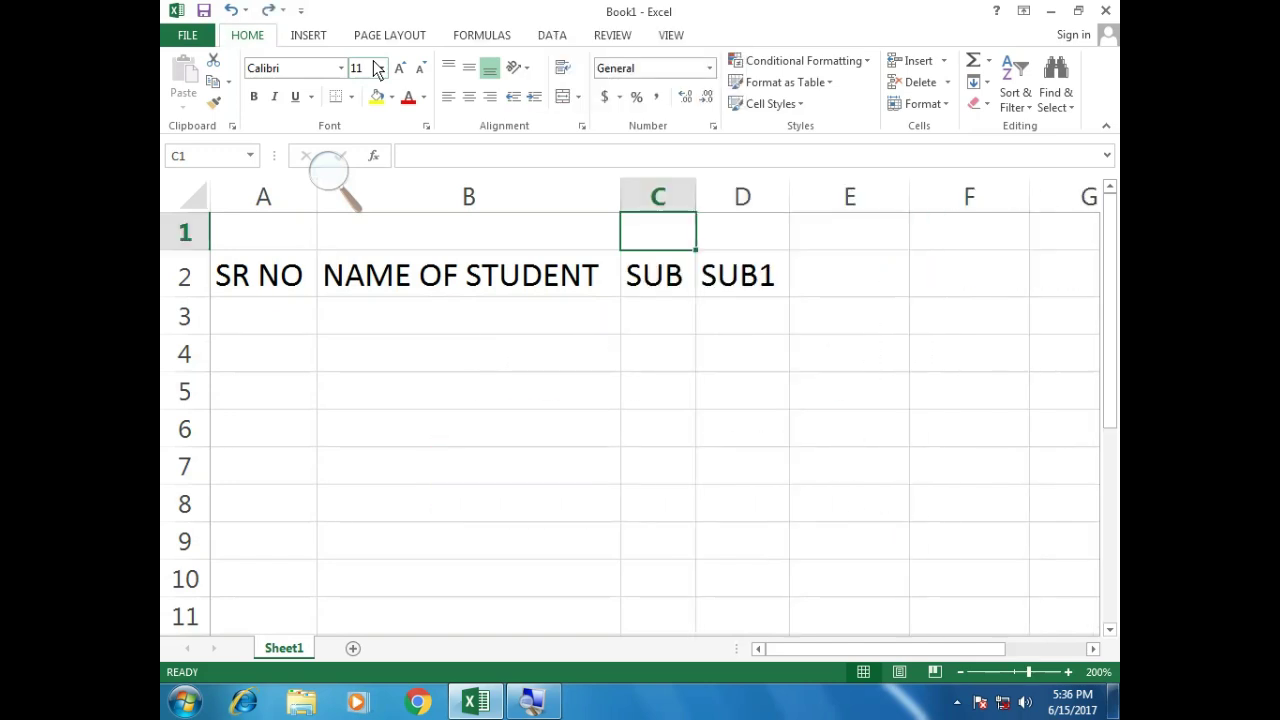
key("alt+i")
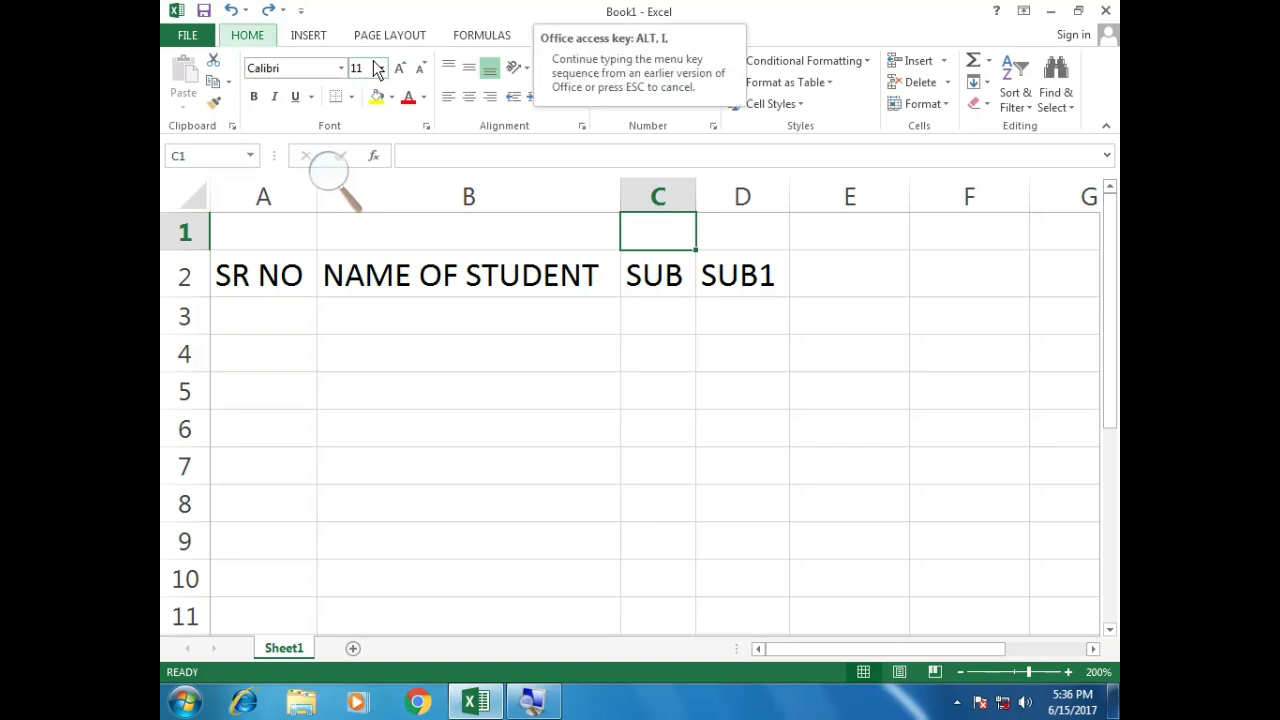
key("c")
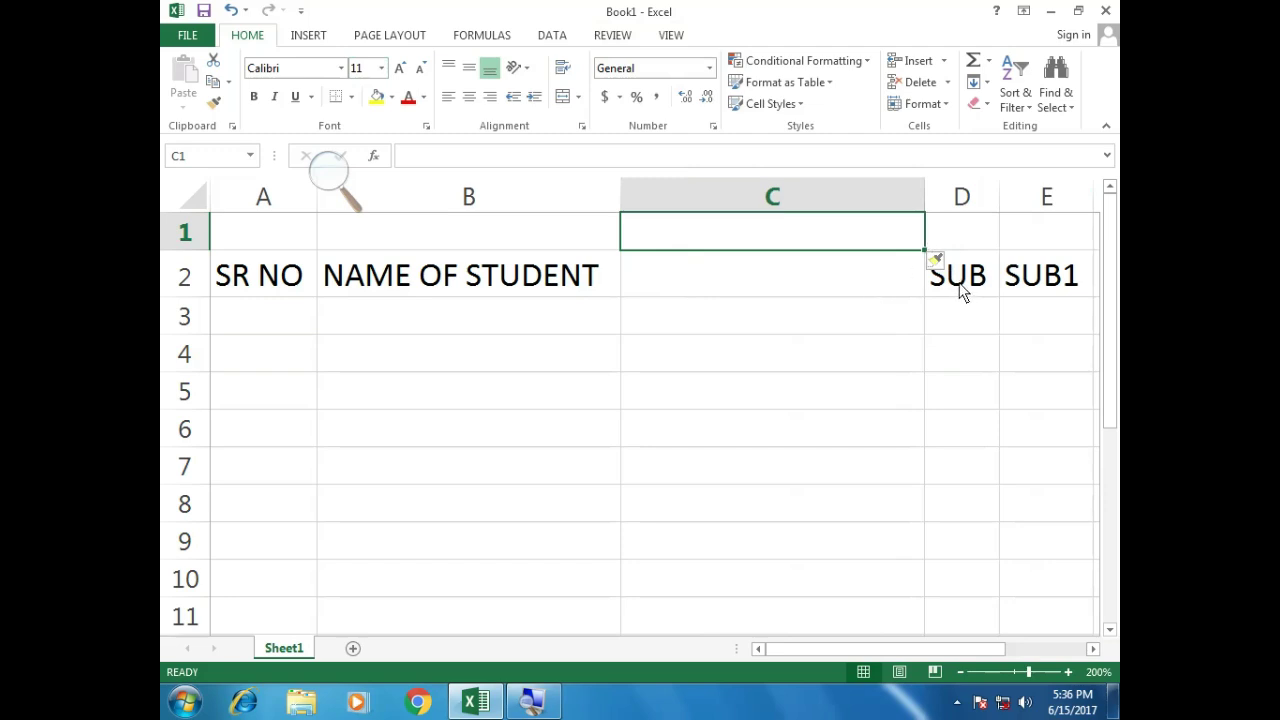
key("ctrl+z")
double_click(506, 268)
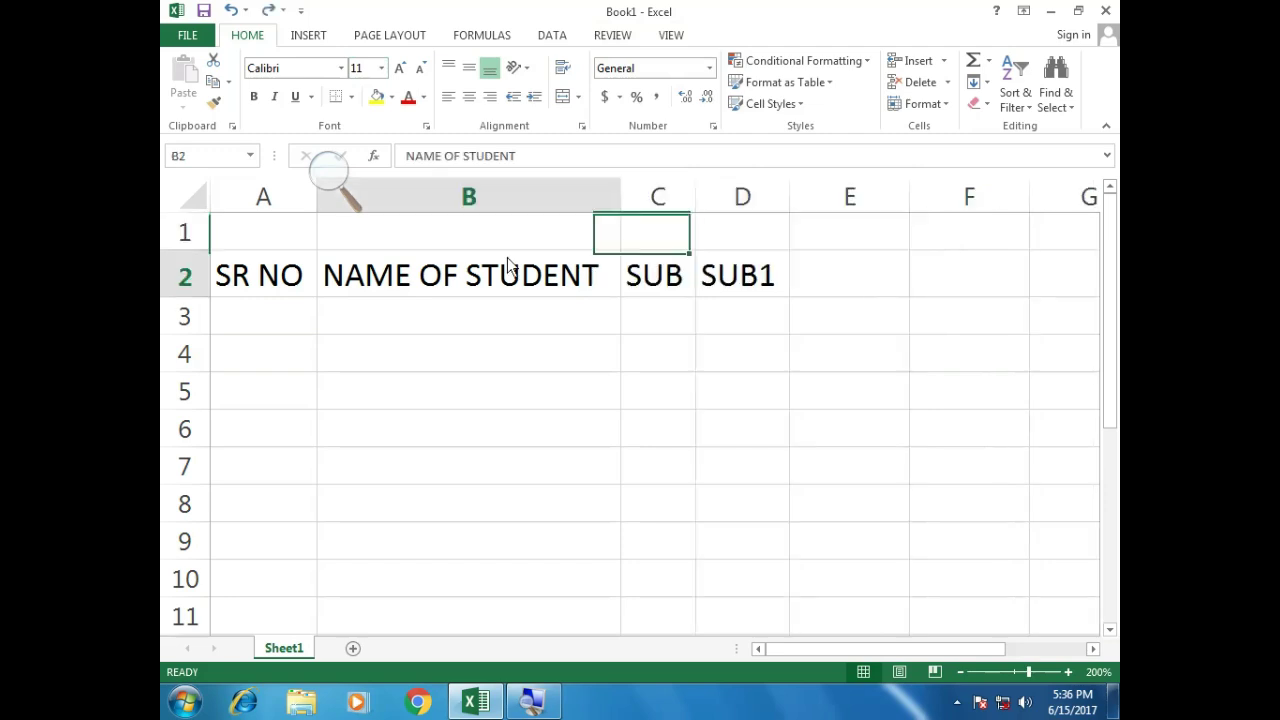
key("Escape")
key("alt+i")
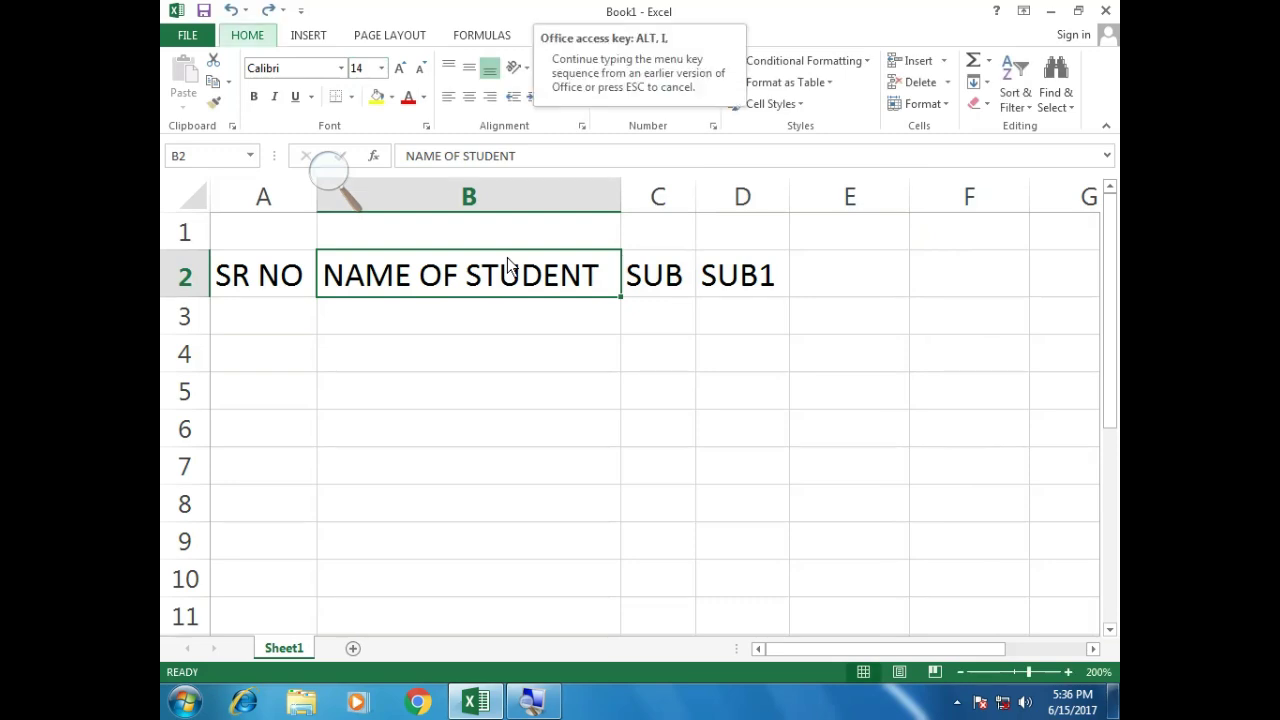
key("c")
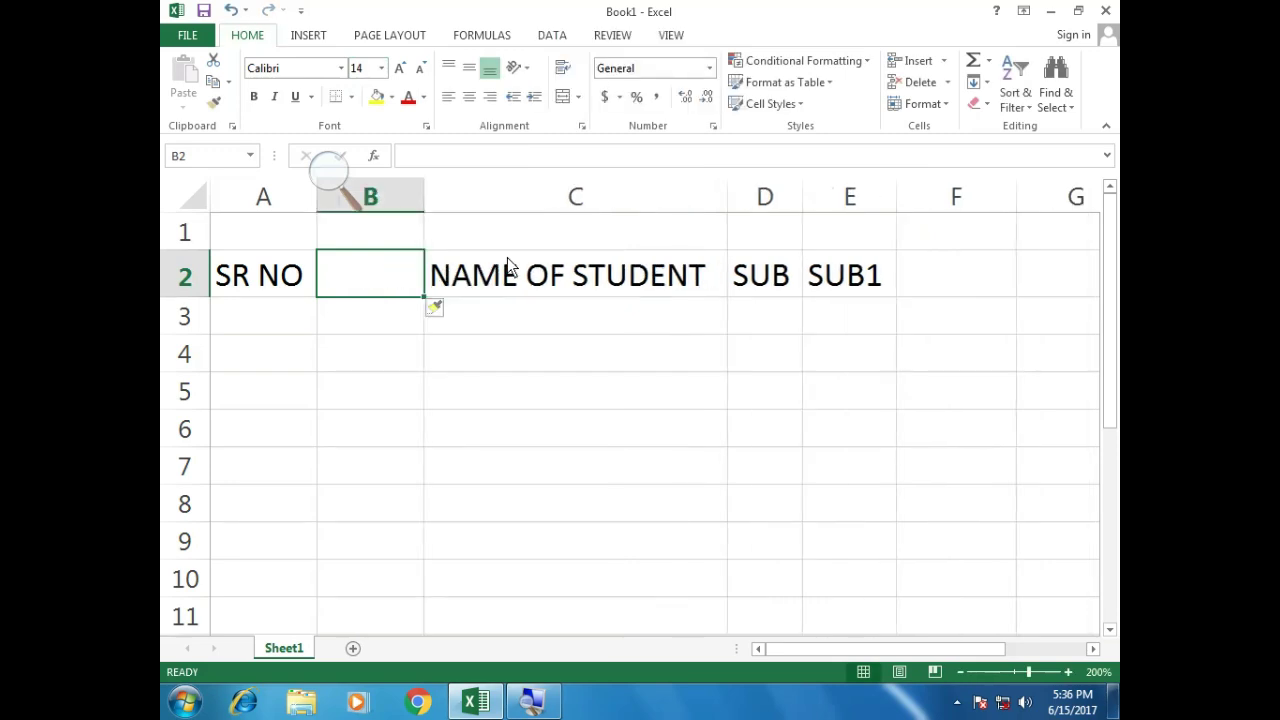
key("ctrl+z")
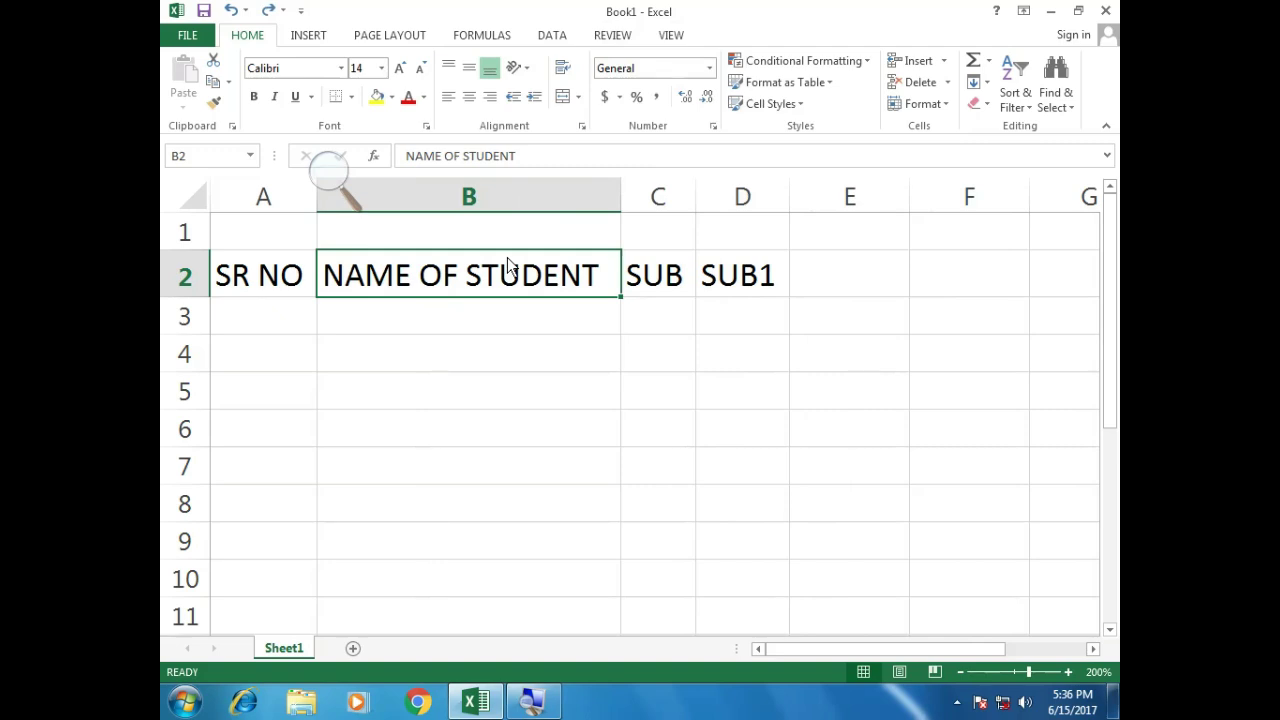
key("Down")
key("Up")
key("Up")
key("Left")
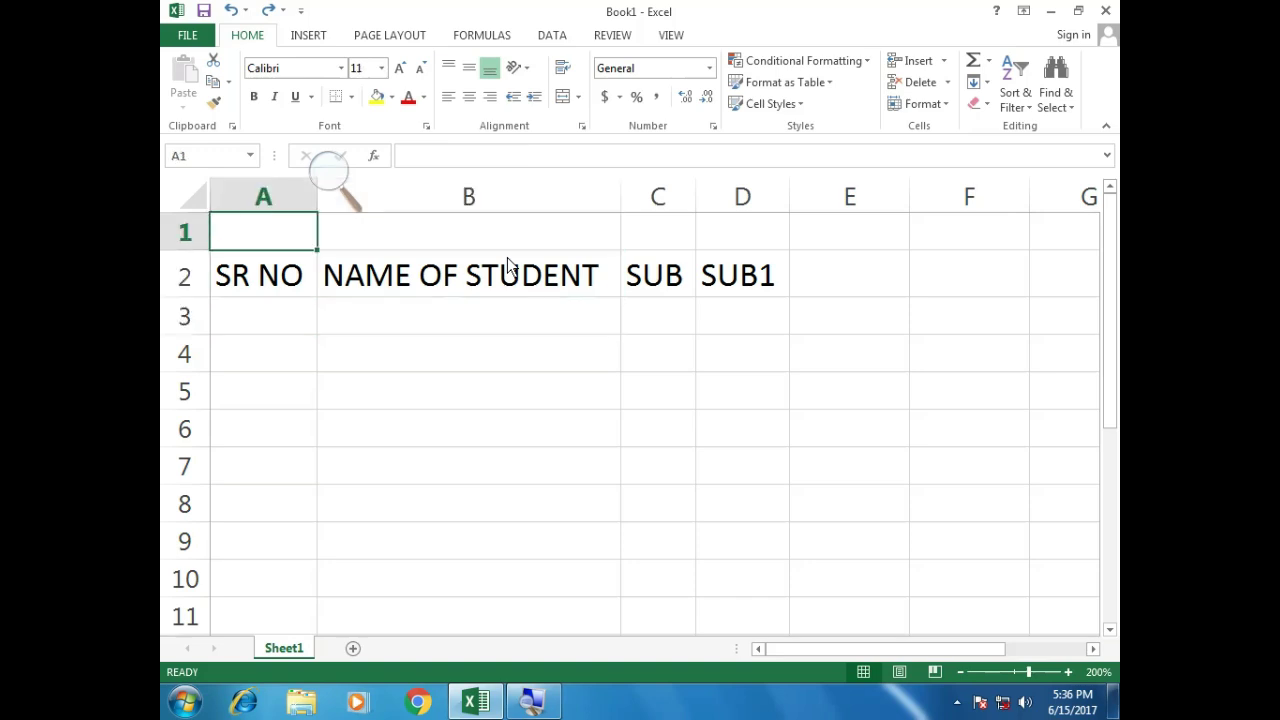
Type STUDENT DATA in A1 and merge and centre it across A1:D1
type("STUDENT")
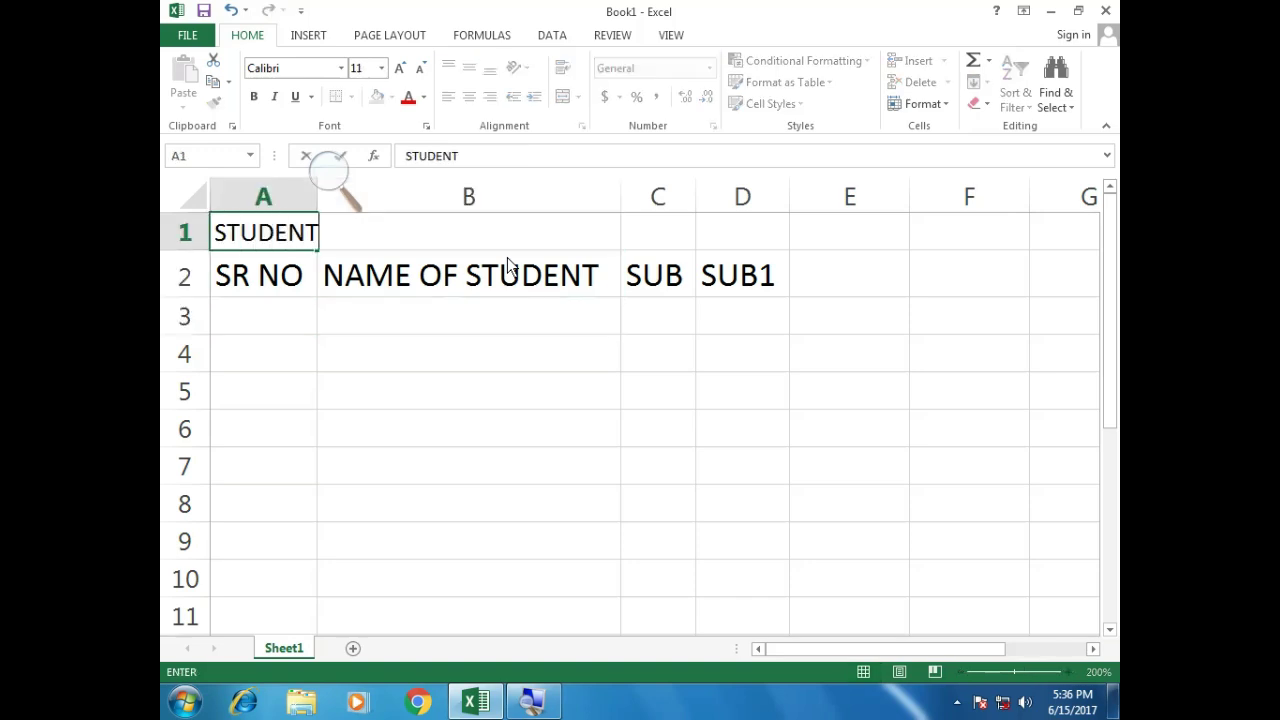
type(" DATA")
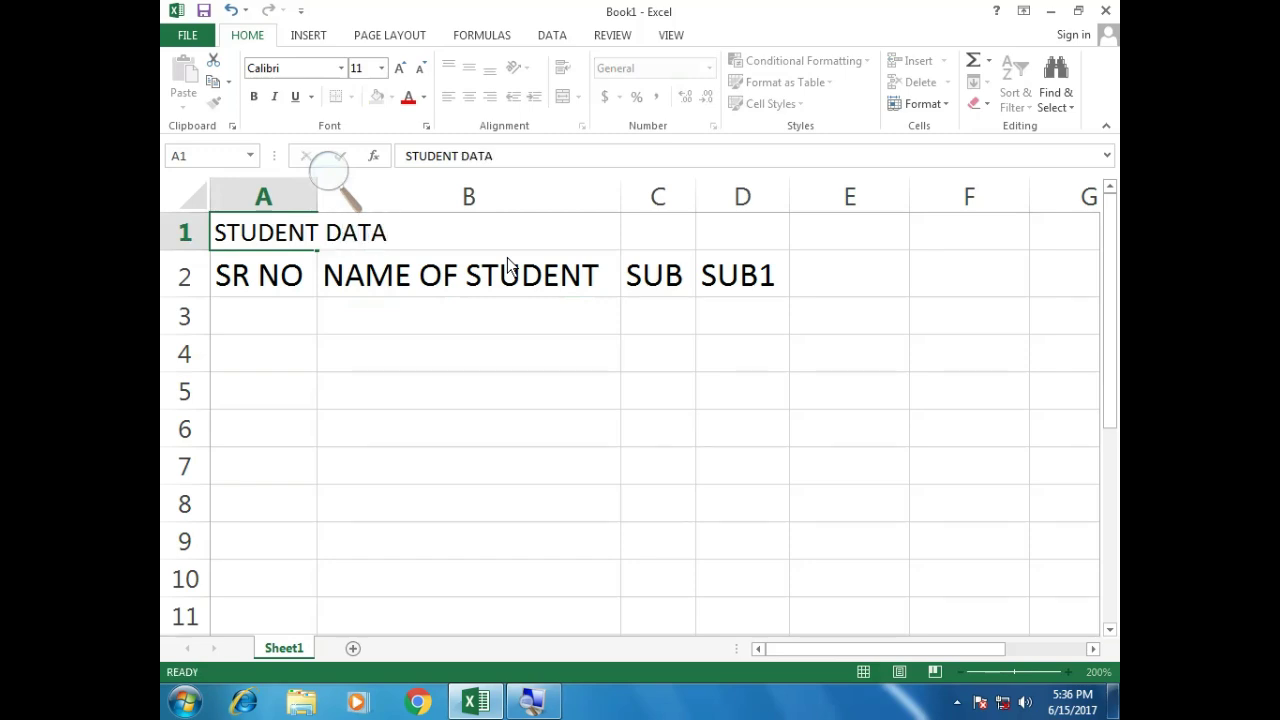
key("Return")
key("Up")
key("shift+Right")
key("shift+Right")
key("shift+Right")
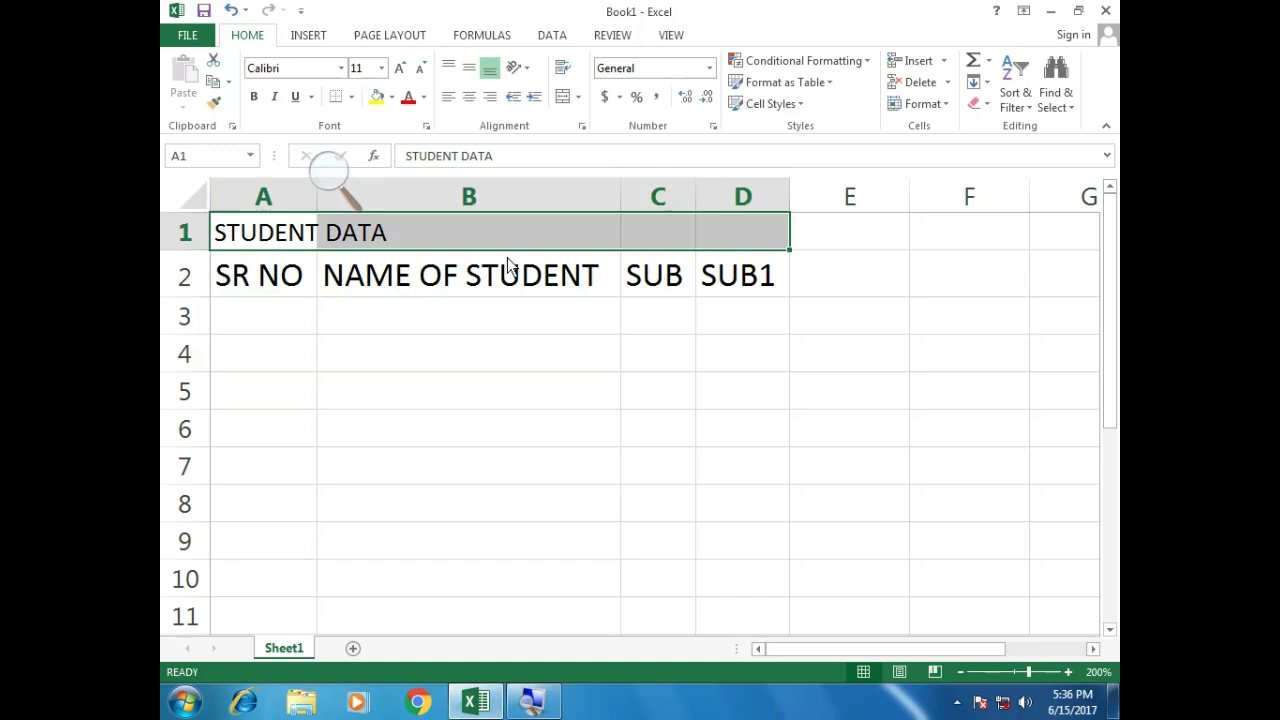
key("alt+h")
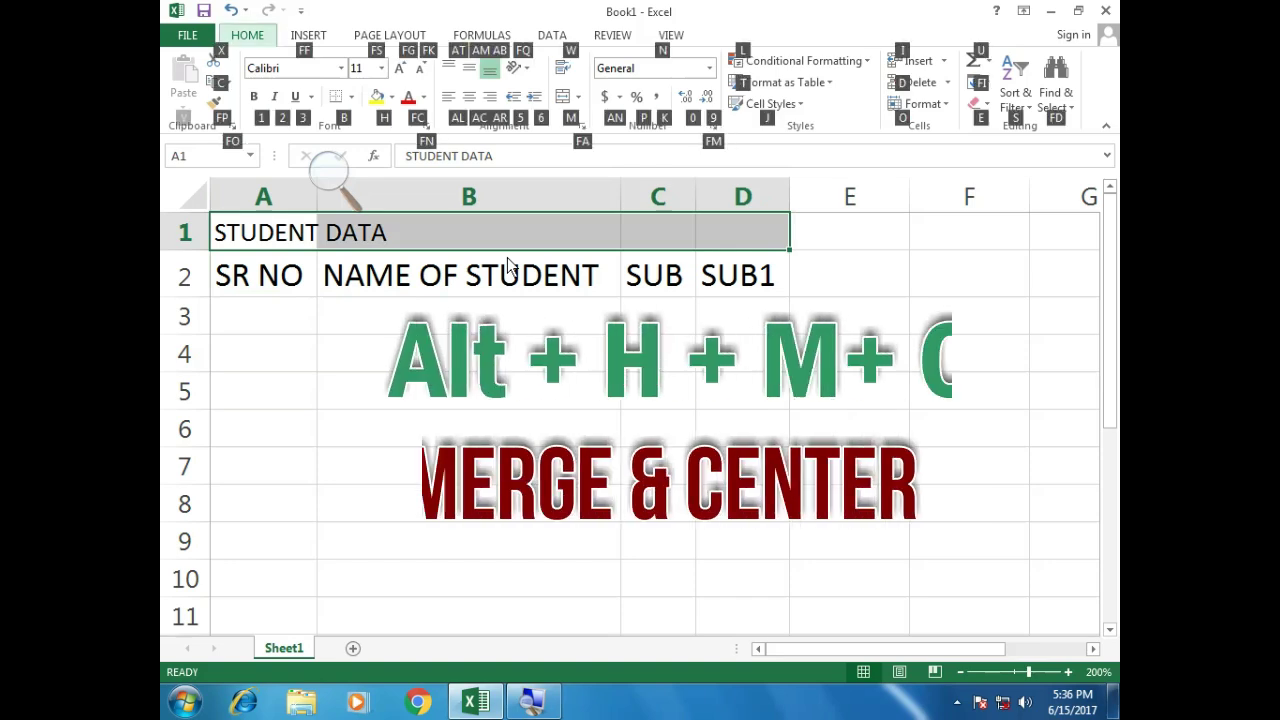
key("m")
key("c")
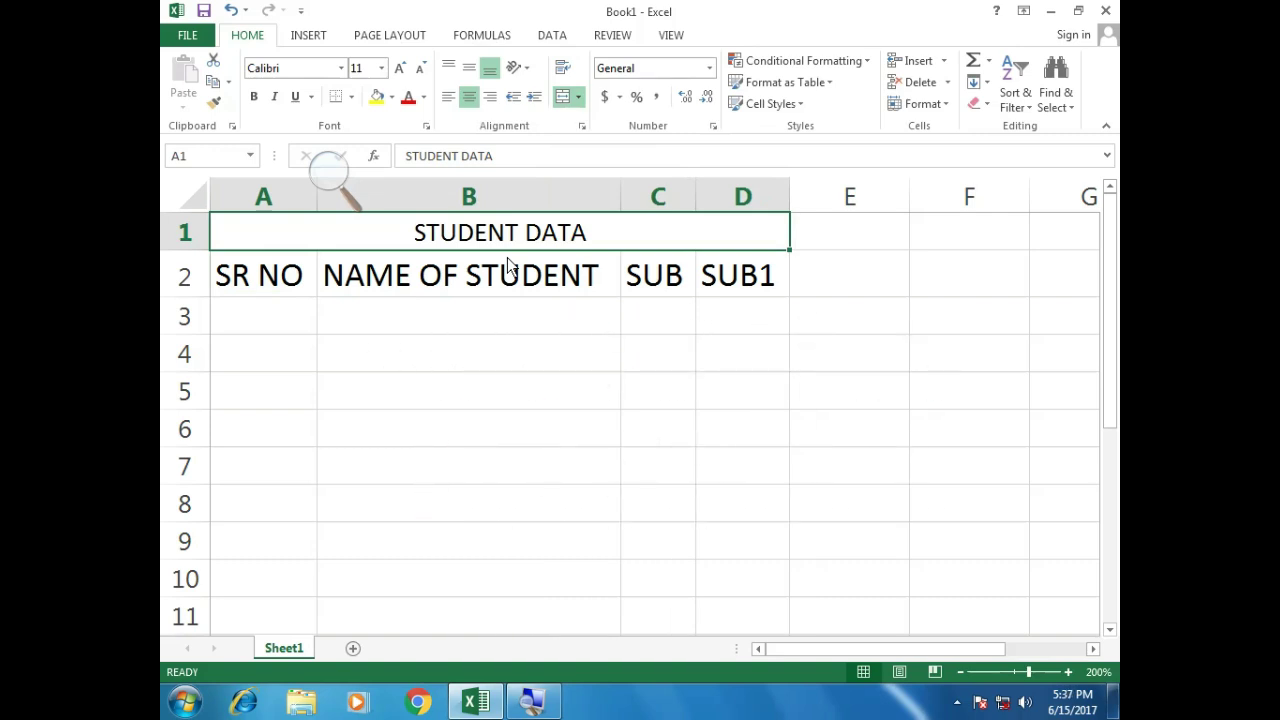
Make the STUDENT DATA title bold, italic and underlined
key("ctrl+b")
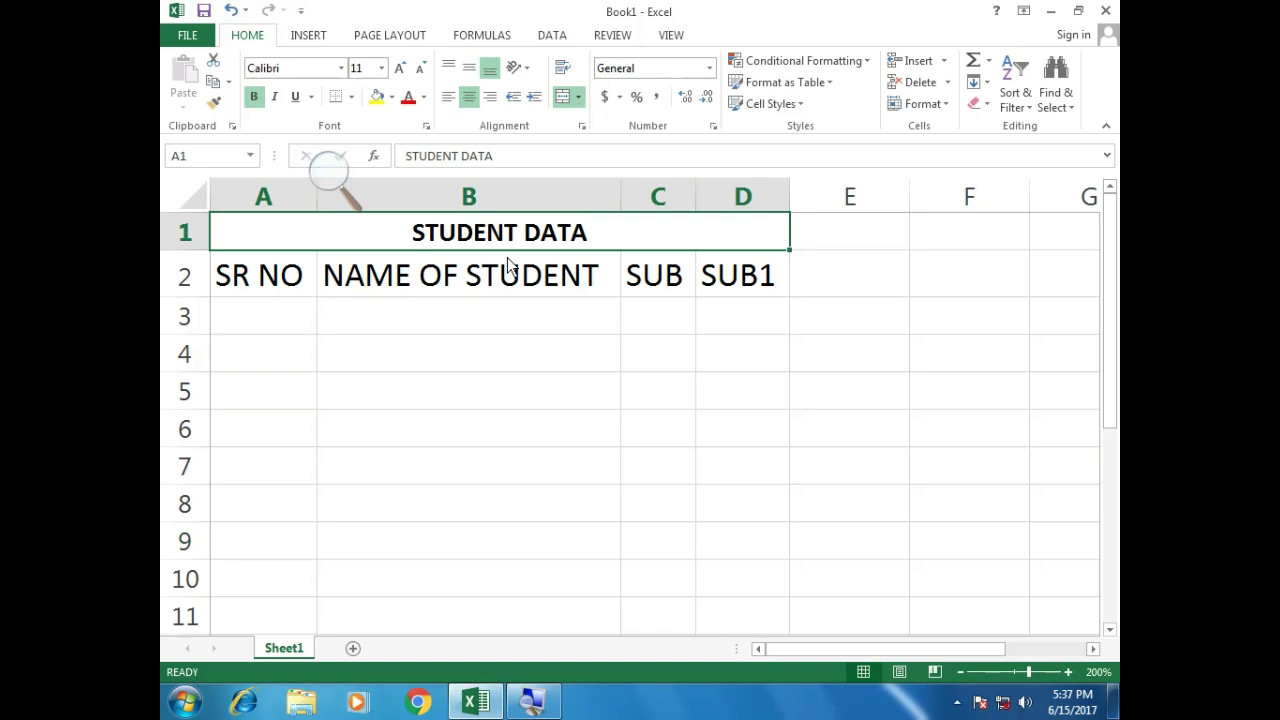
key("ctrl+i")
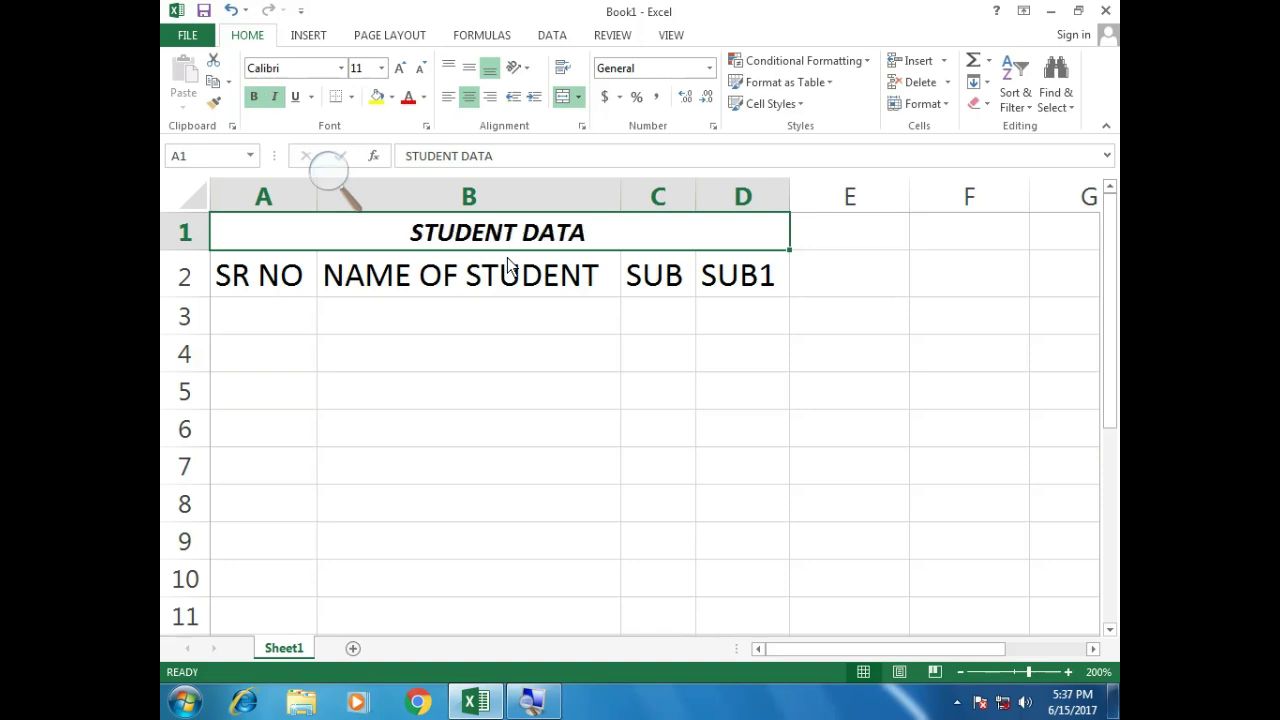
key("ctrl+u")
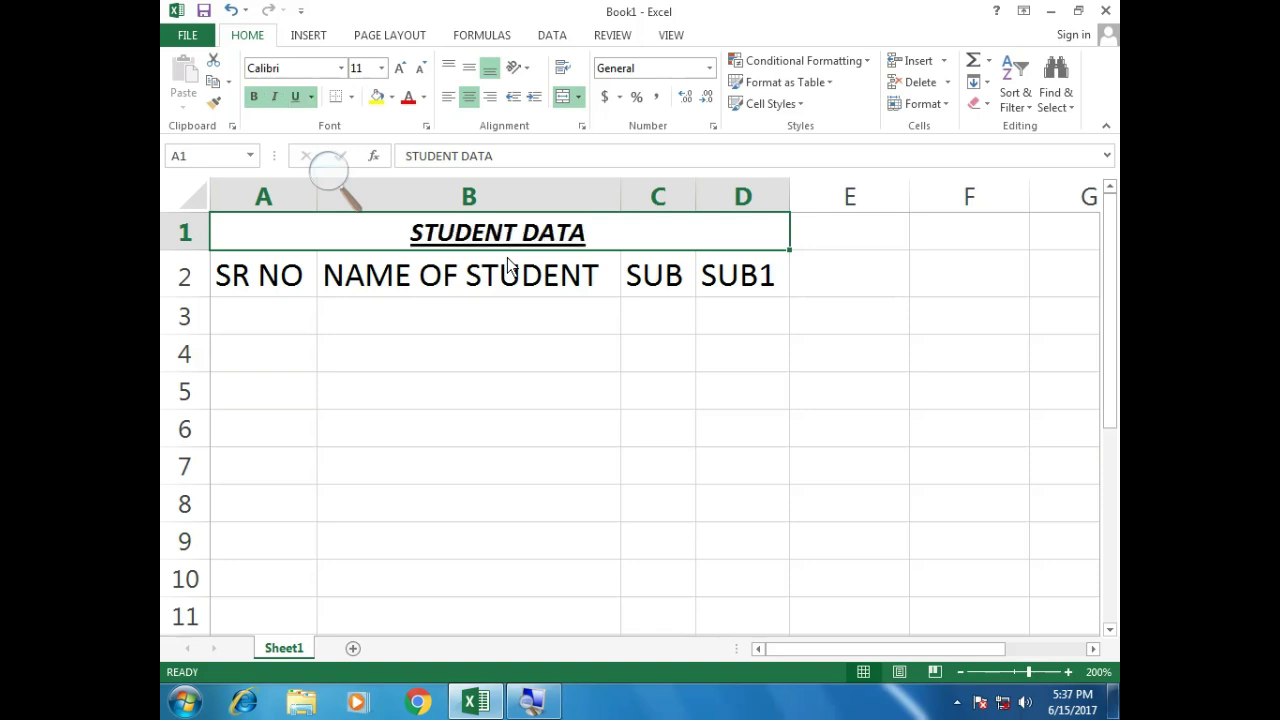
left_click(440, 316)
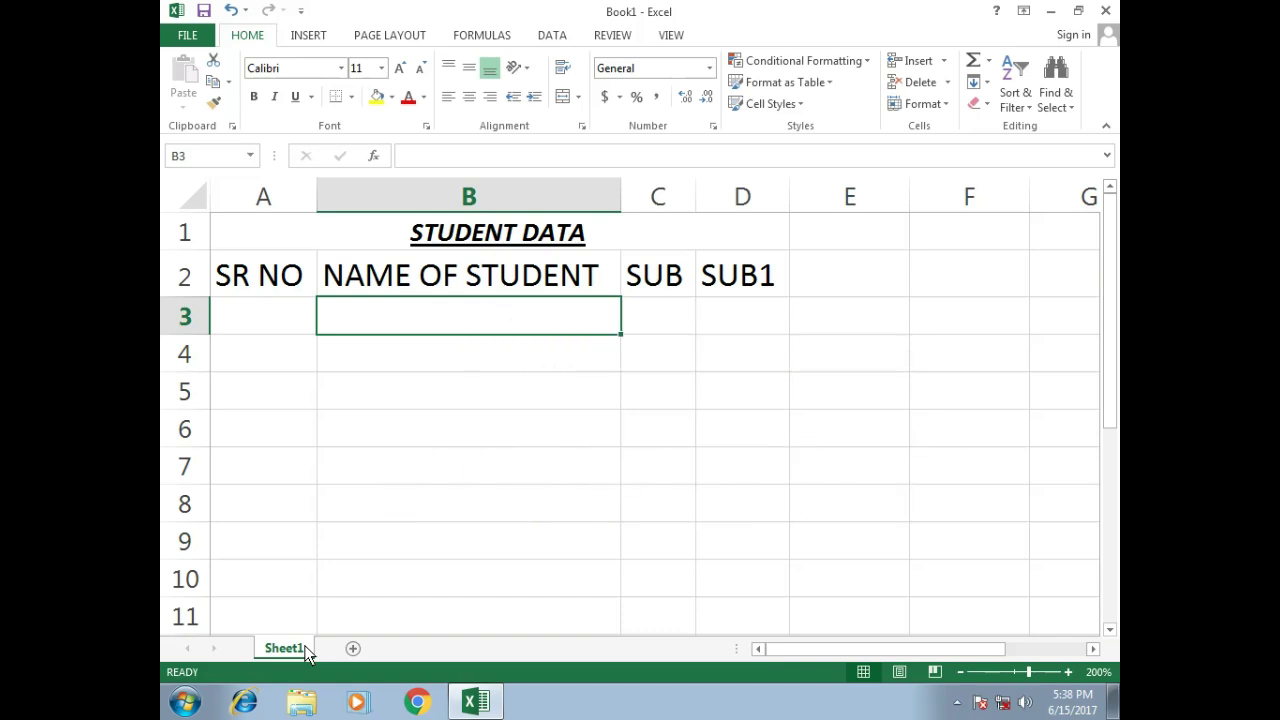
key("shift+F11")
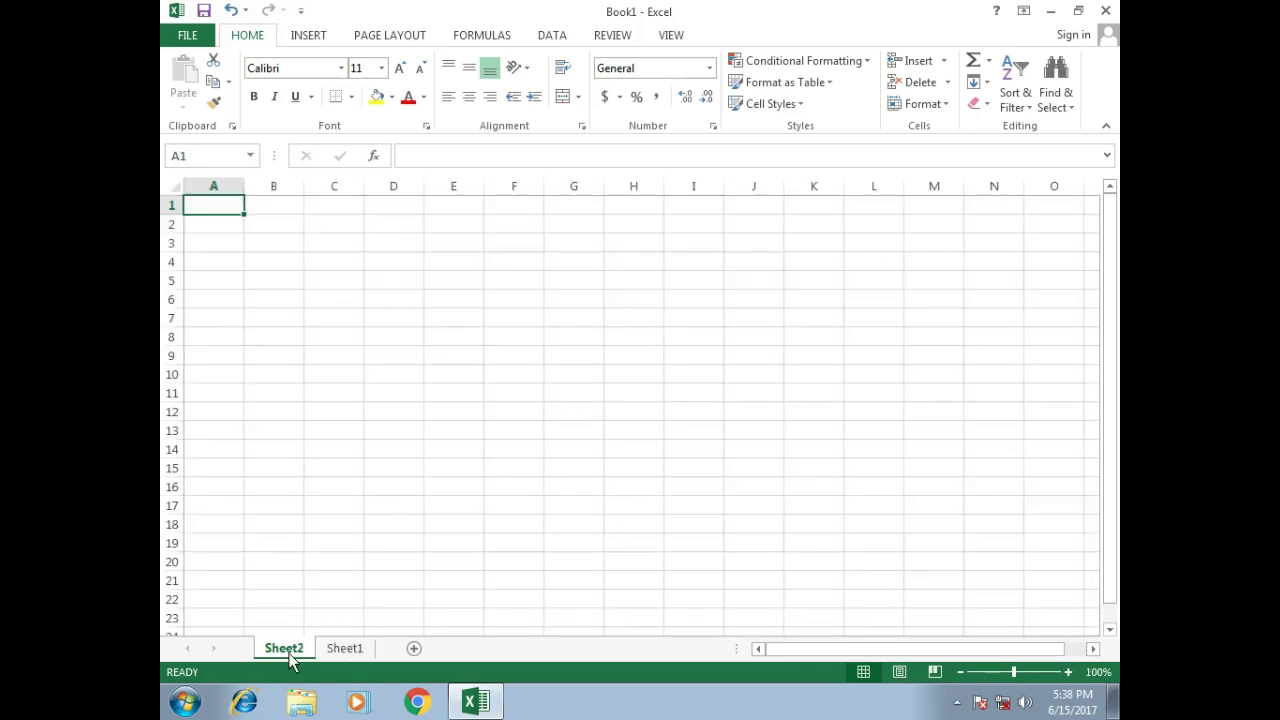
left_click(344, 650)
left_click(302, 650)
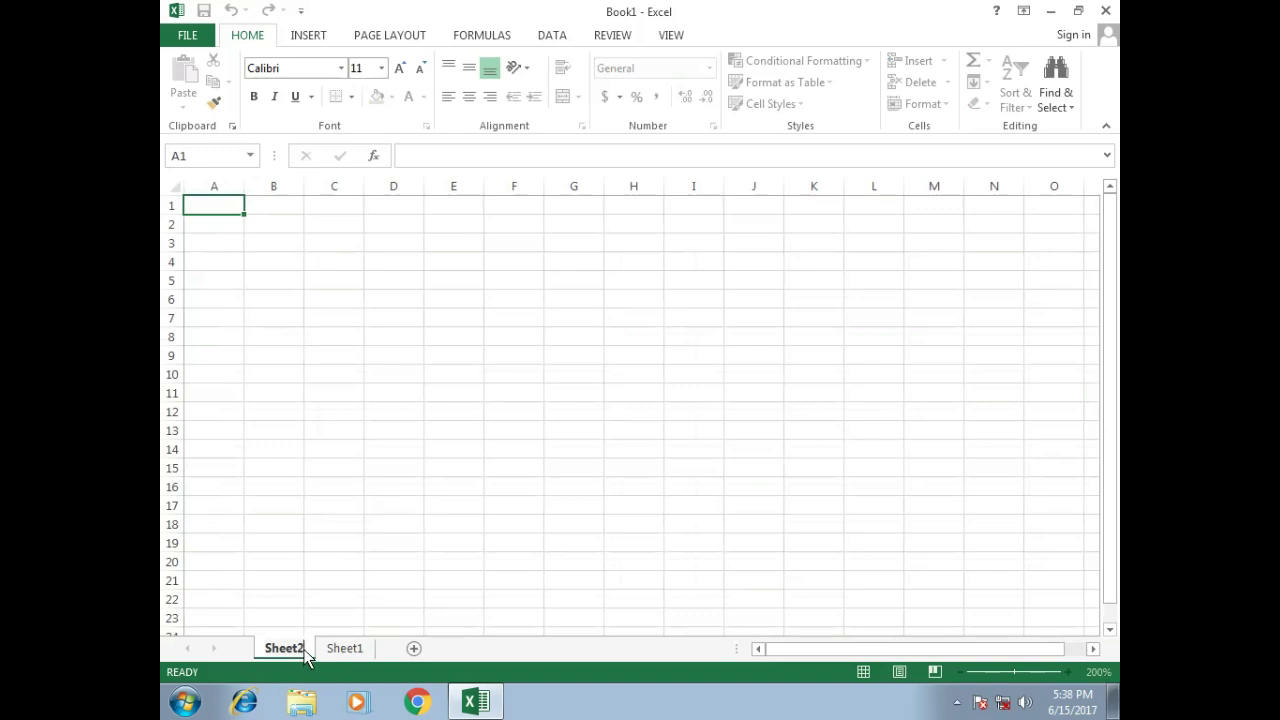
double_click(344, 650)
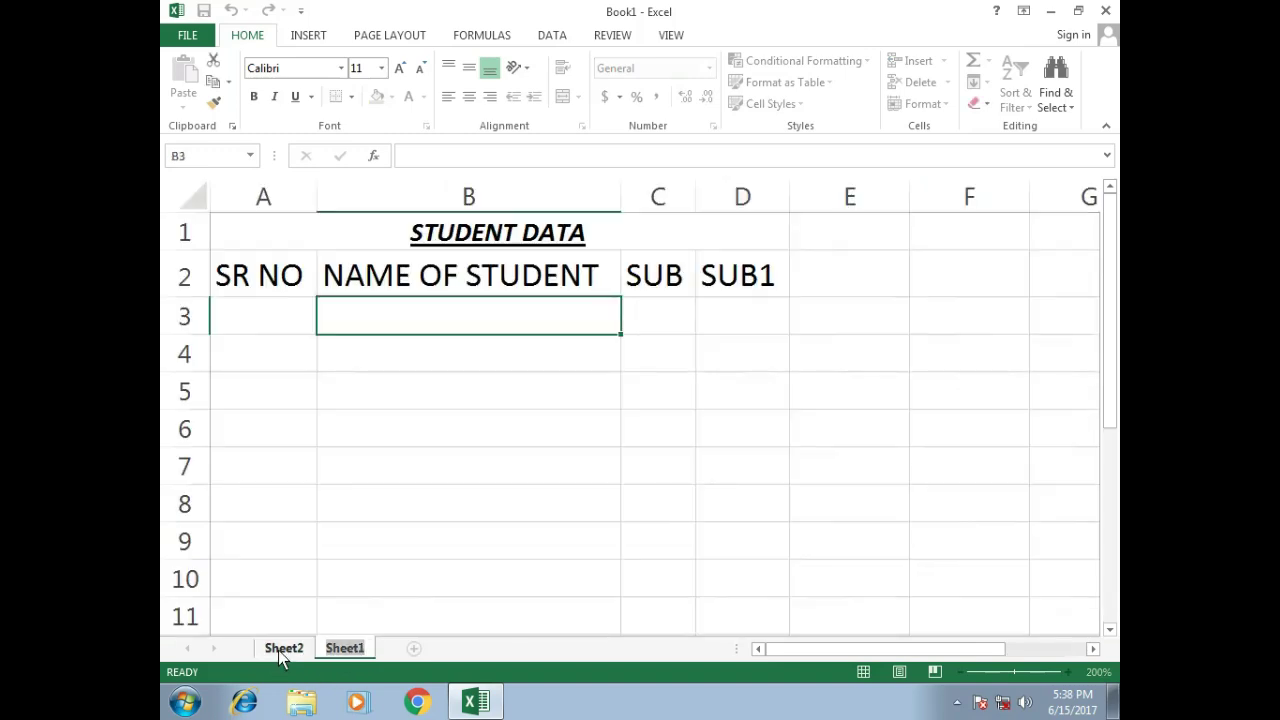
left_click(280, 649)
left_click(393, 581)
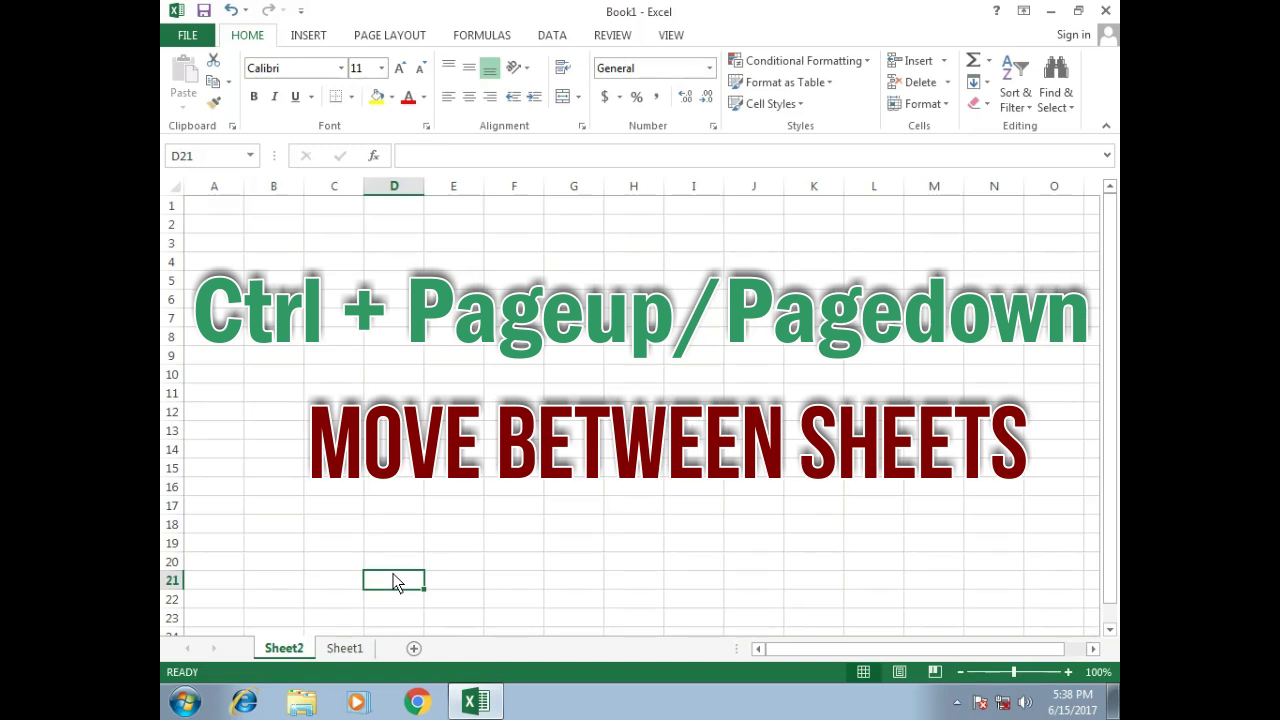
key("ctrl+Page_Down")
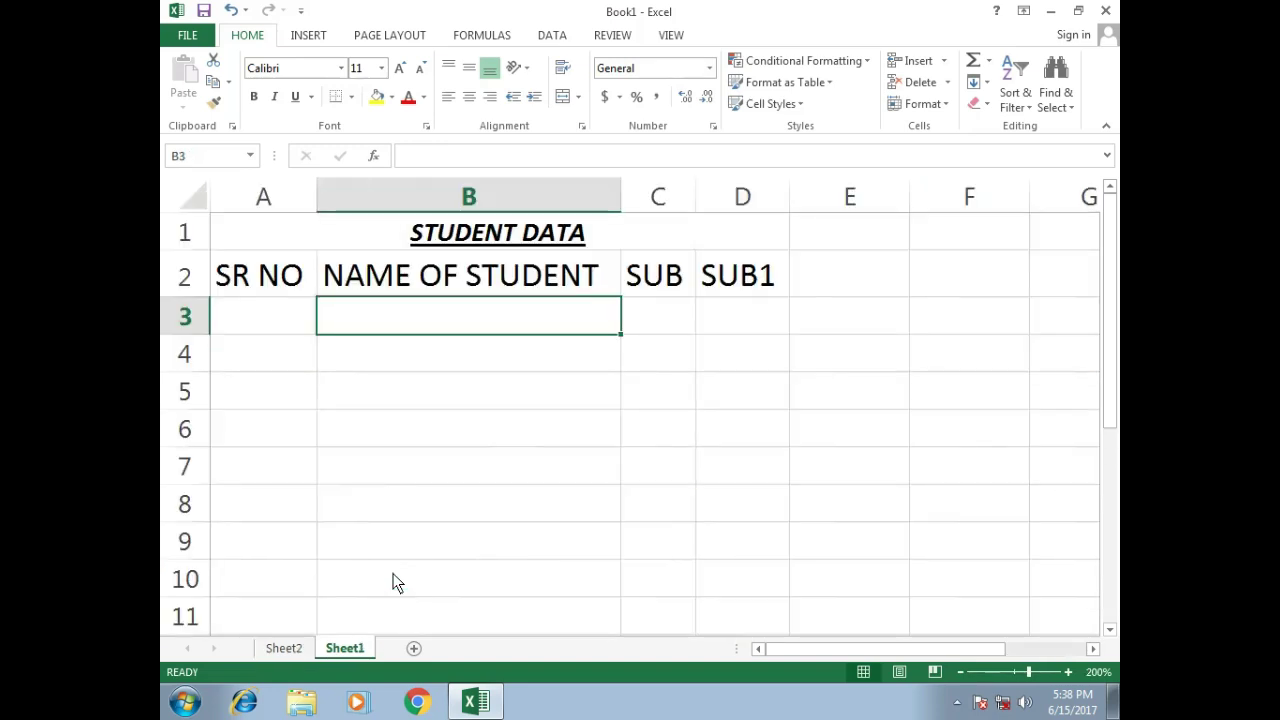
key("ctrl+Page_Up")
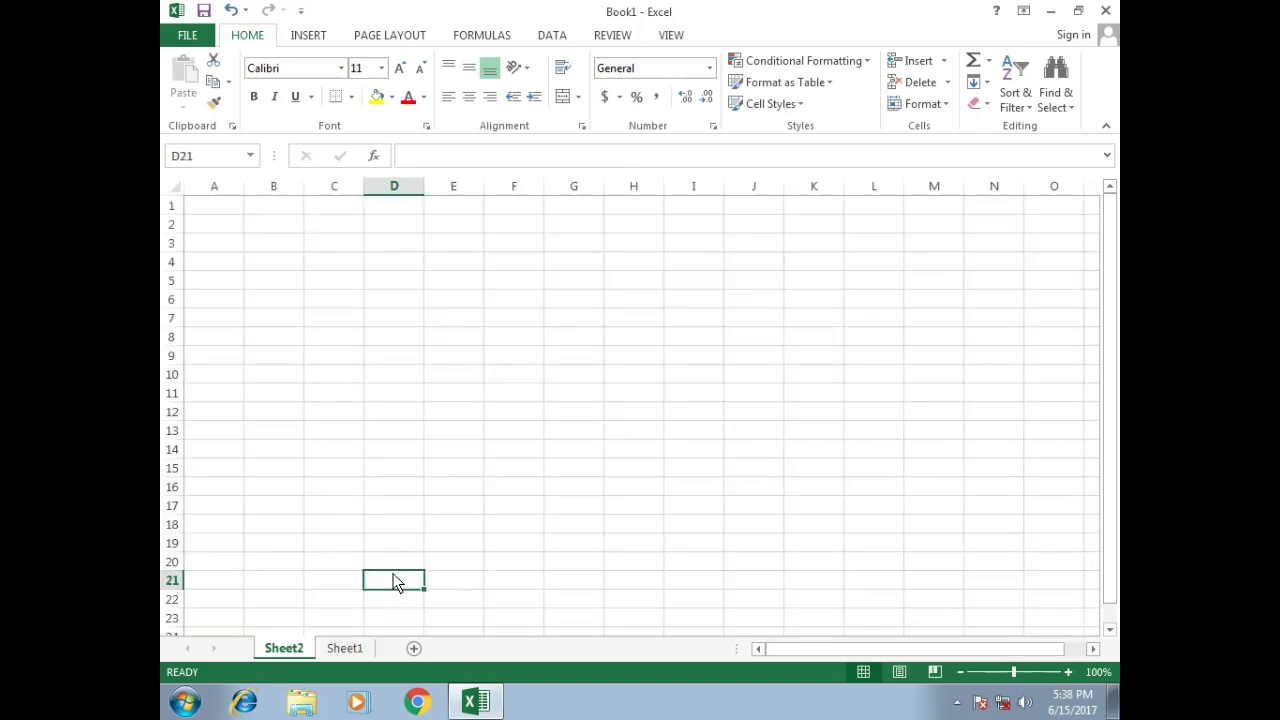
key("ctrl+Page_Down")
key("ctrl+Page_Up")
key("ctrl+Page_Down")
key("ctrl+Page_Up")
key("ctrl+Page_Down")
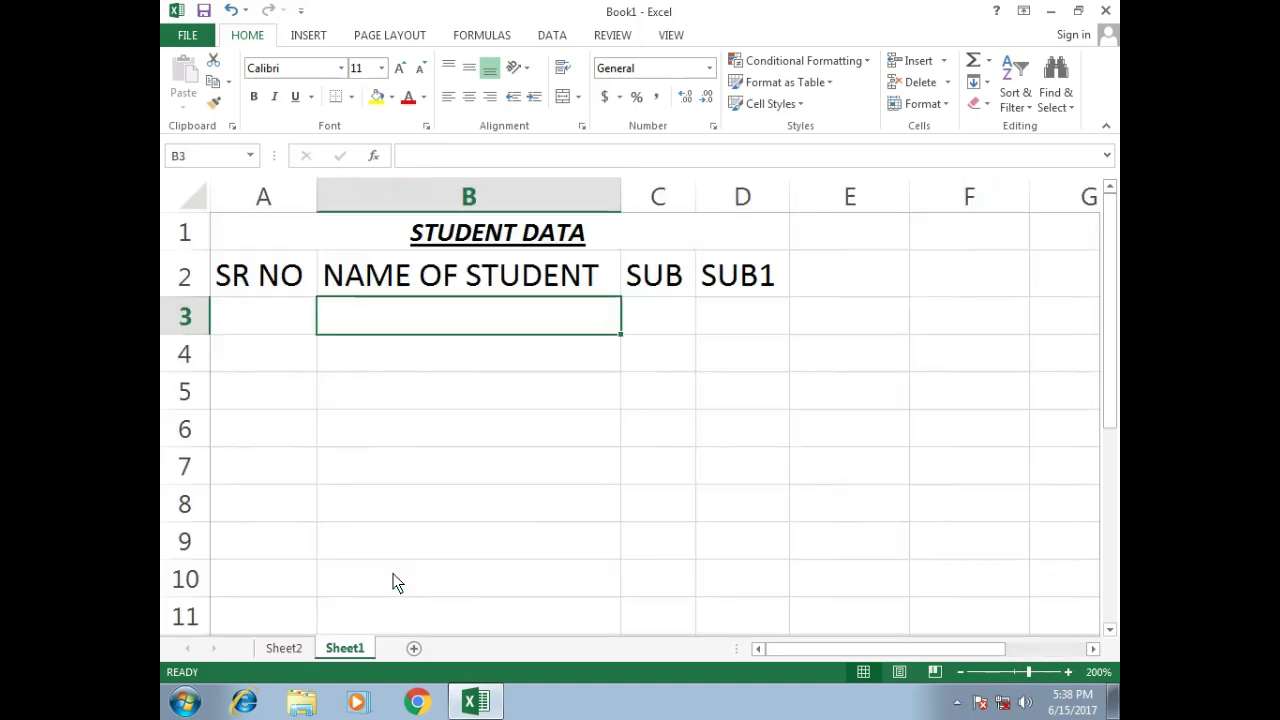
key("ctrl+Page_Up")
key("ctrl+Page_Down")
key("ctrl+Page_Up")
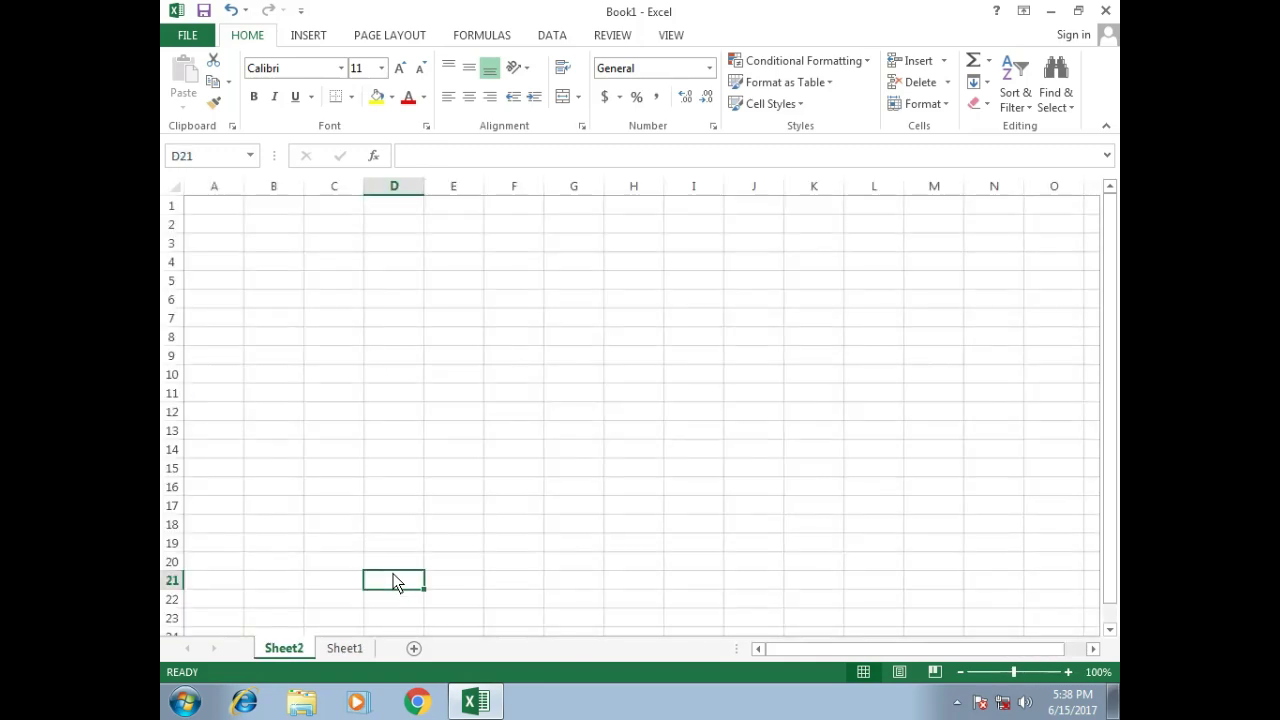
key("ctrl+Page_Down")
key("ctrl+Page_Up")
key("ctrl+Page_Down")
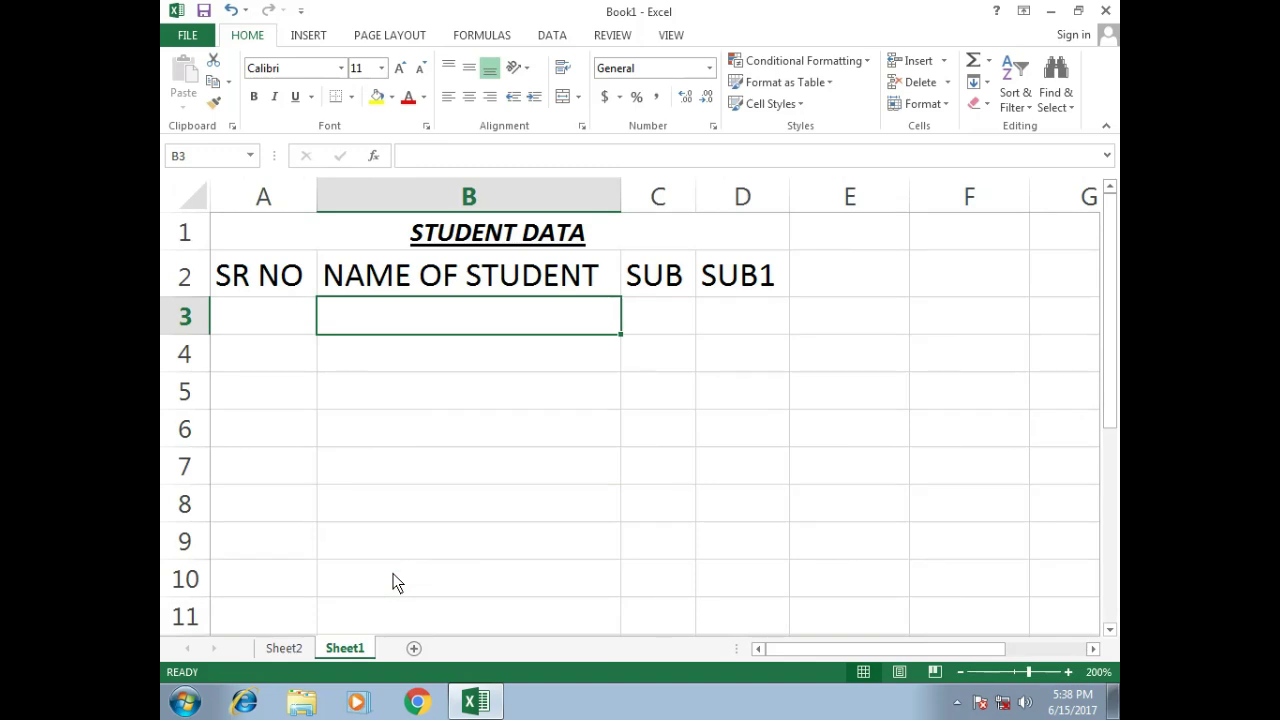
Enter serial number 1 in A3 and the first student's full name in B3
key("Left")
type("1")
key("Tab")
type("VIJAY")
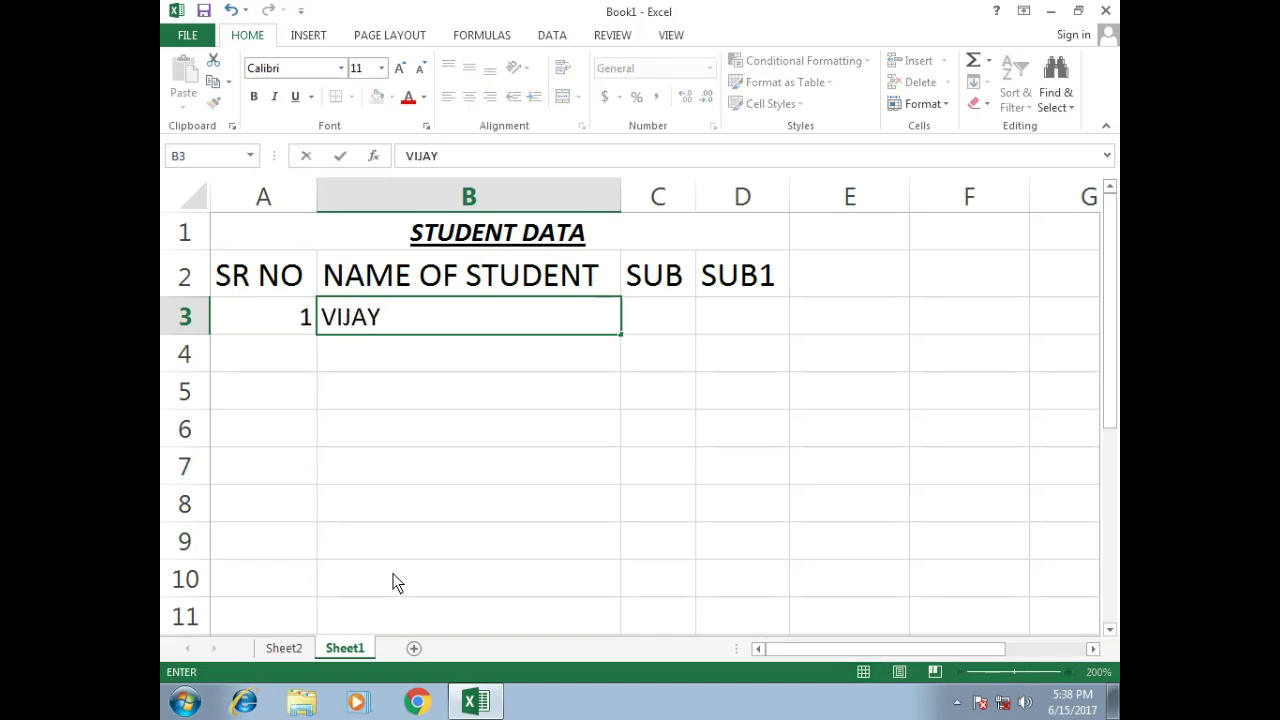
type(" JDA")
key("BackSpace")
key("BackSpace")
type("ADV")
key("Return")
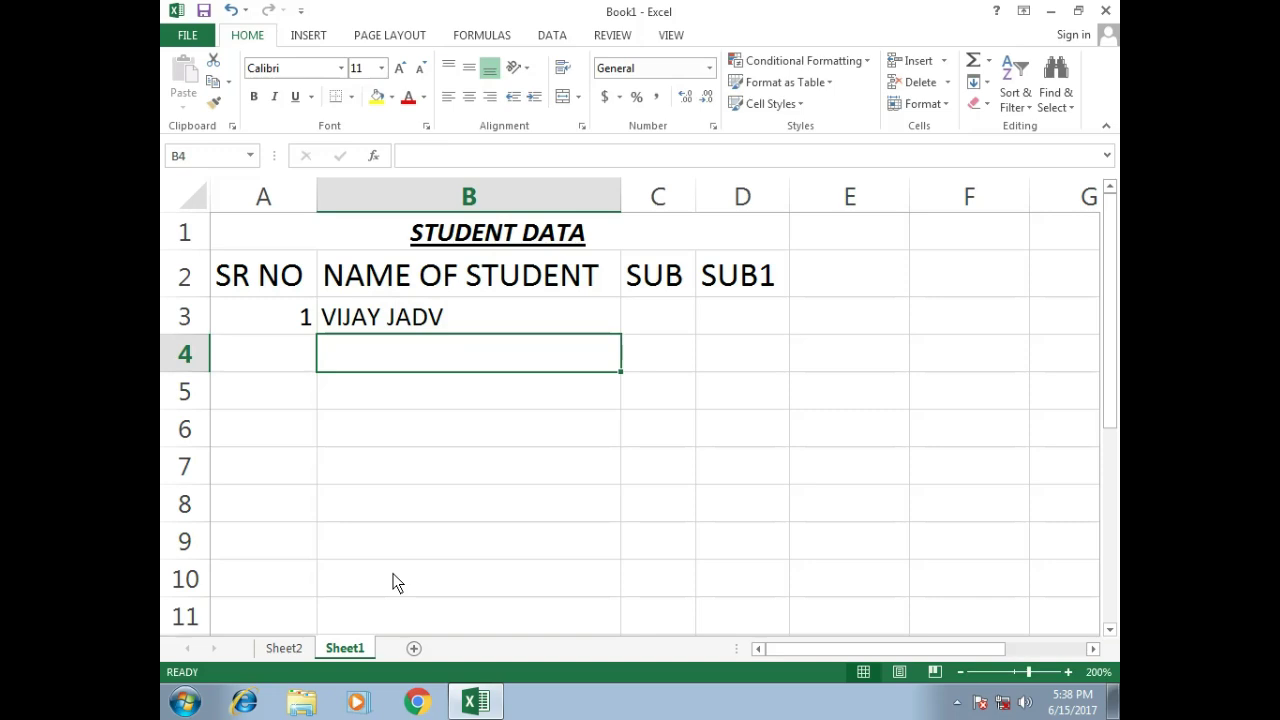
key("Up")
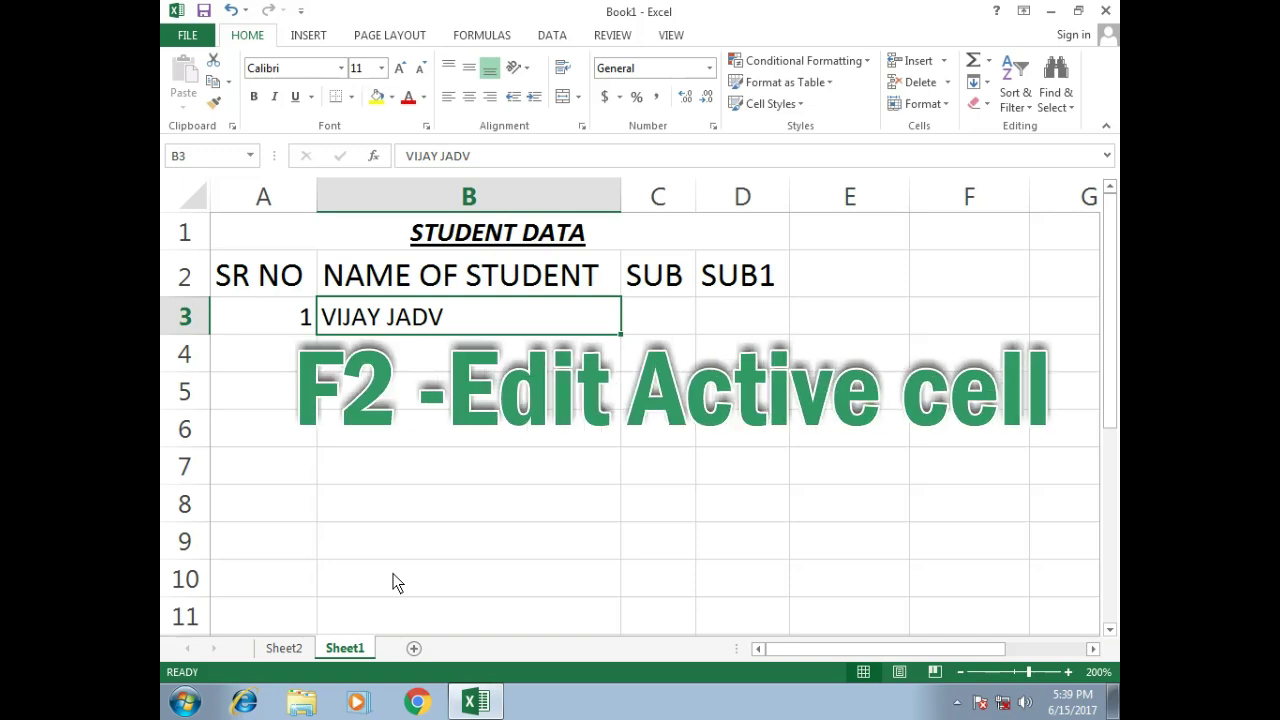
Correct the misspelled surname of the first student in B3
key("F2")
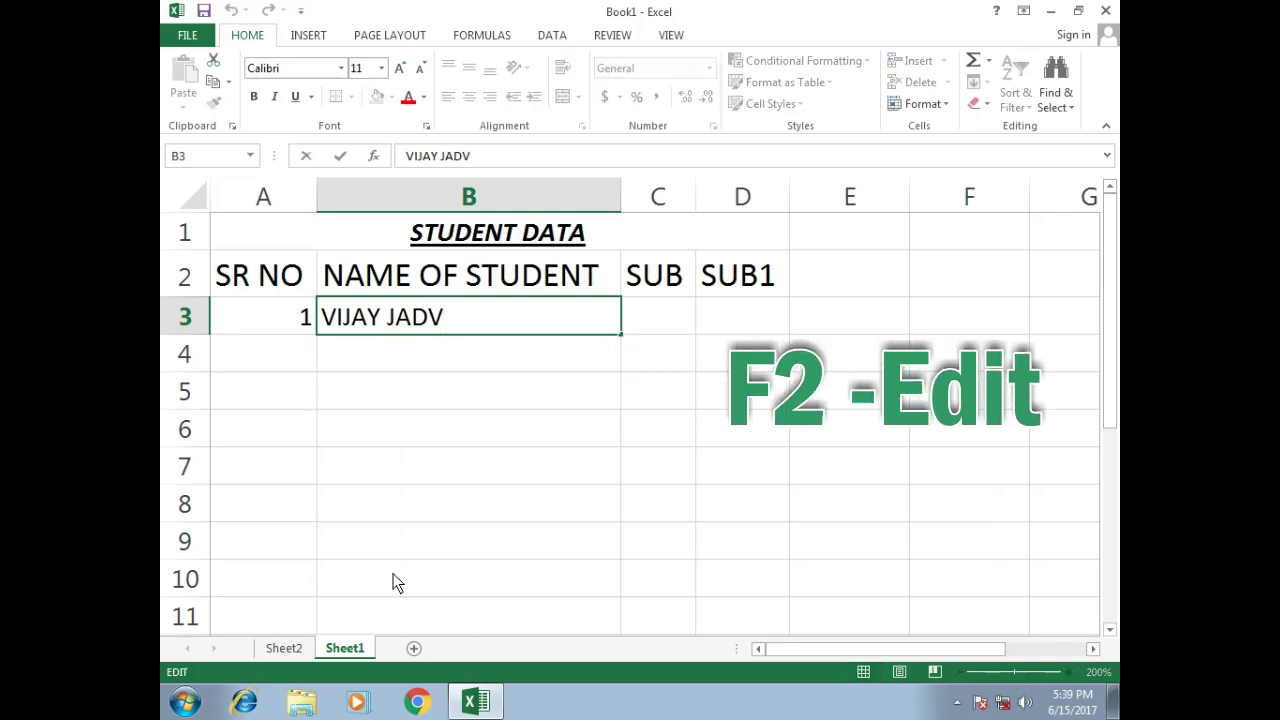
key("BackSpace")
type("HAV")
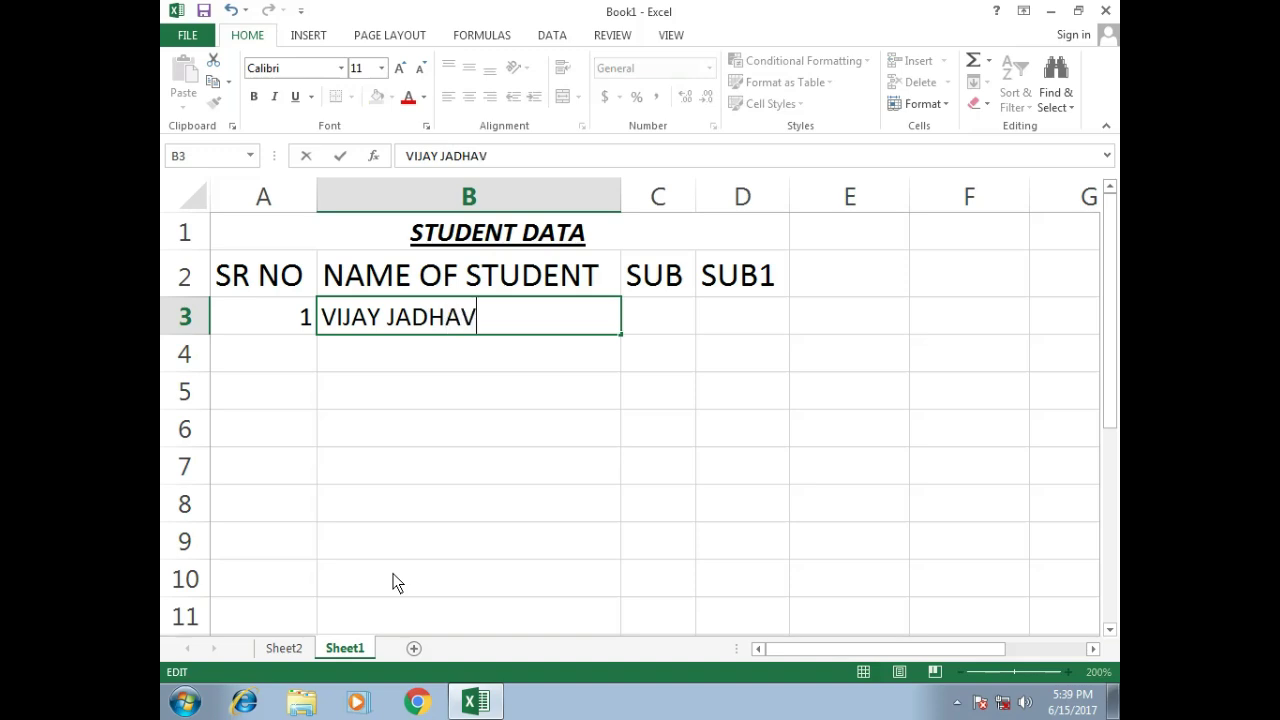
key("Return")
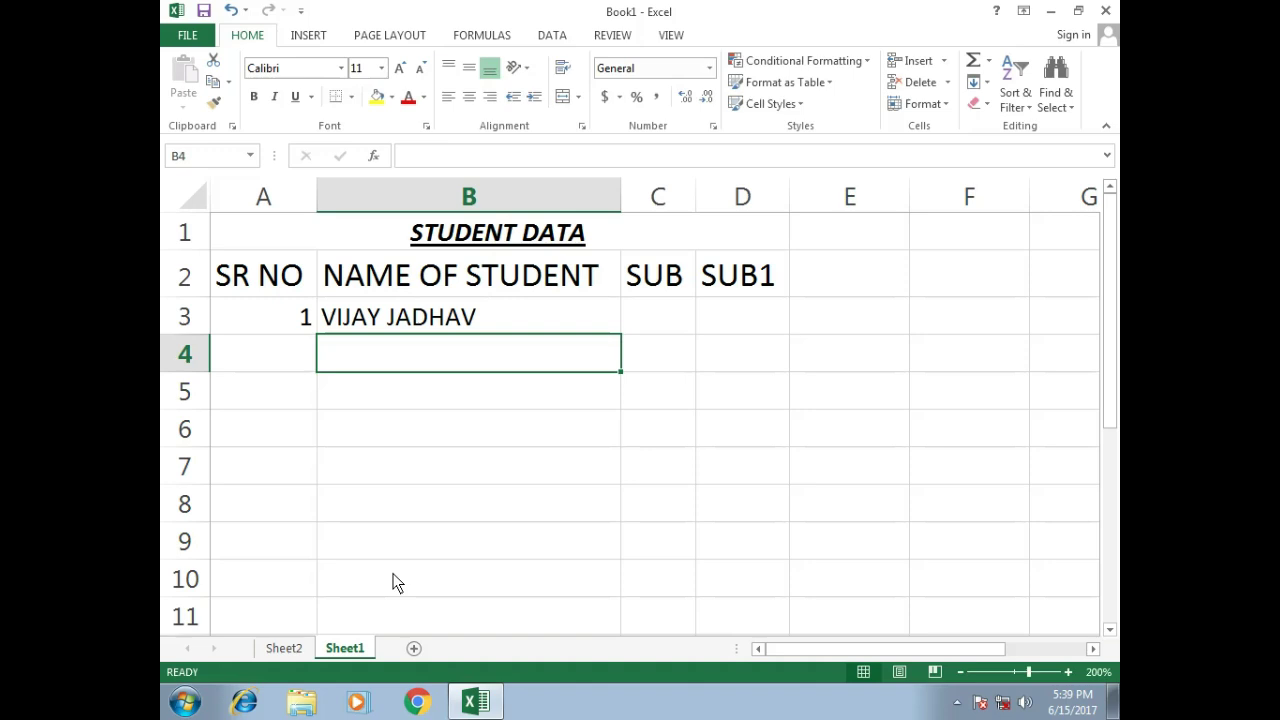
Enter serial numbers 2 and 3 in A4 and A5
key("Left")
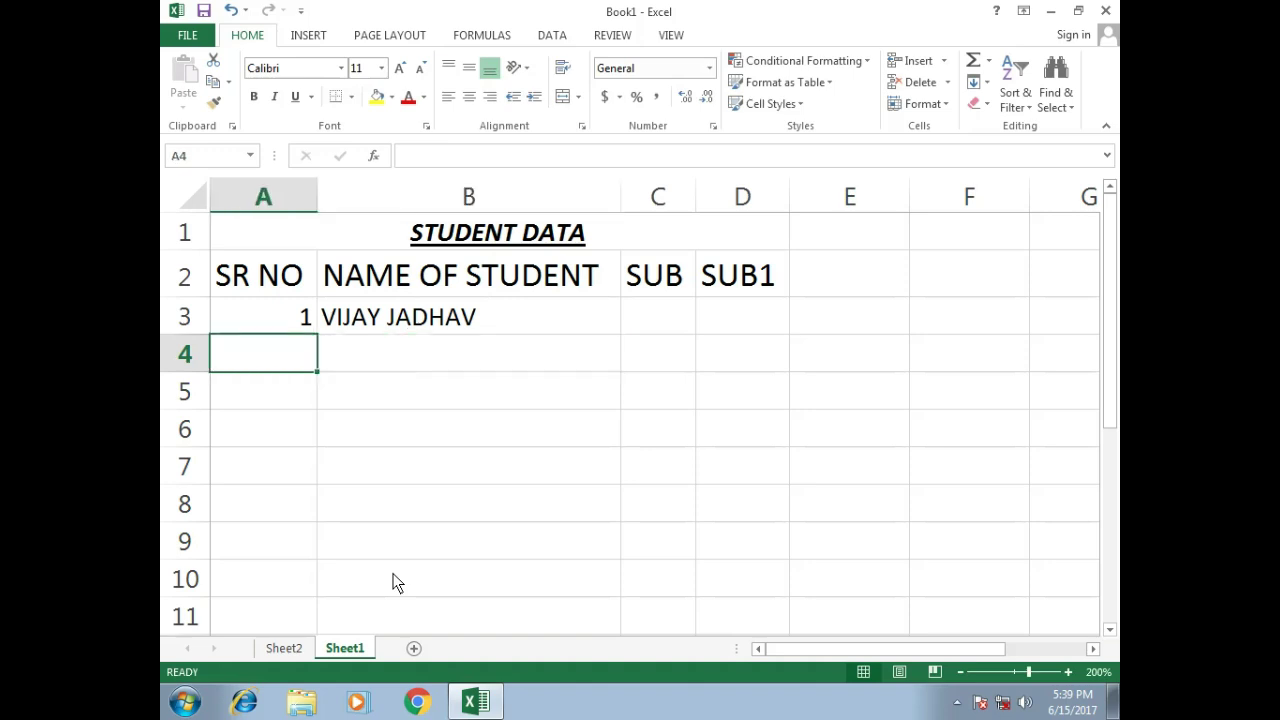
type("2")
key("Return")
type("3")
key("Return")
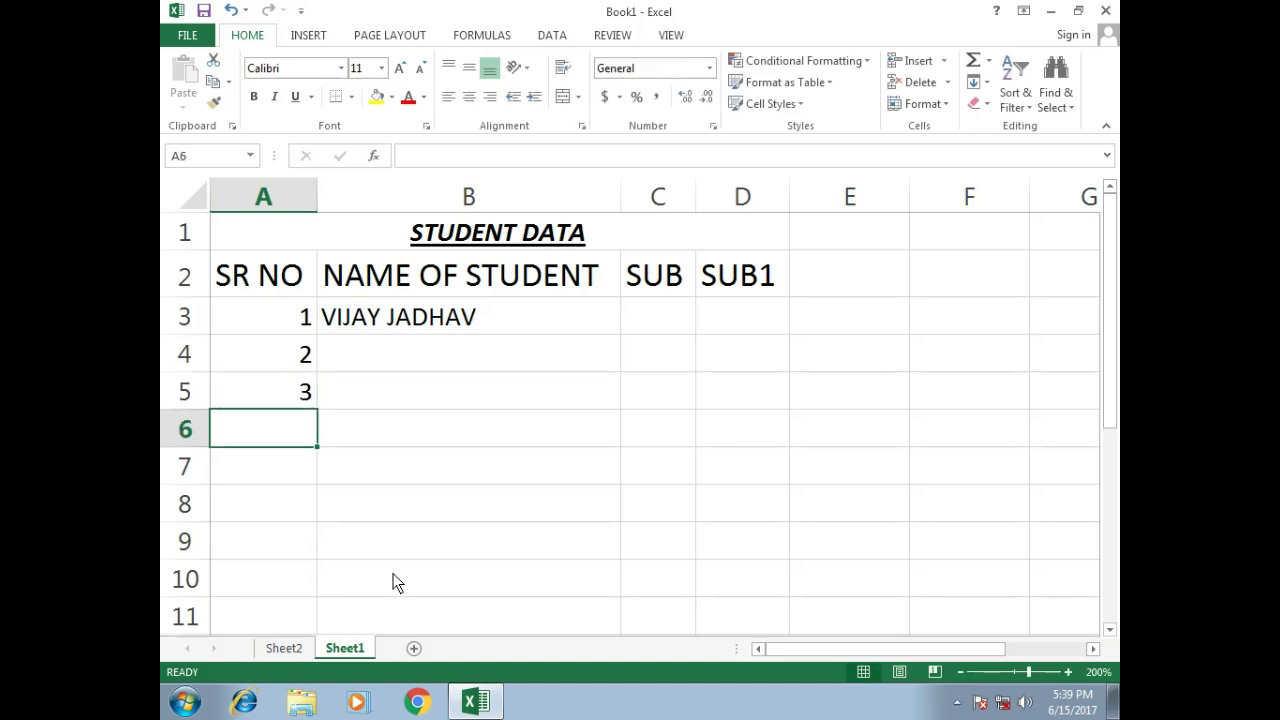
key("Up")
key("Up")
key("Right")
Enter the second and third students' full names in B4 and B5
type("RAMESH")
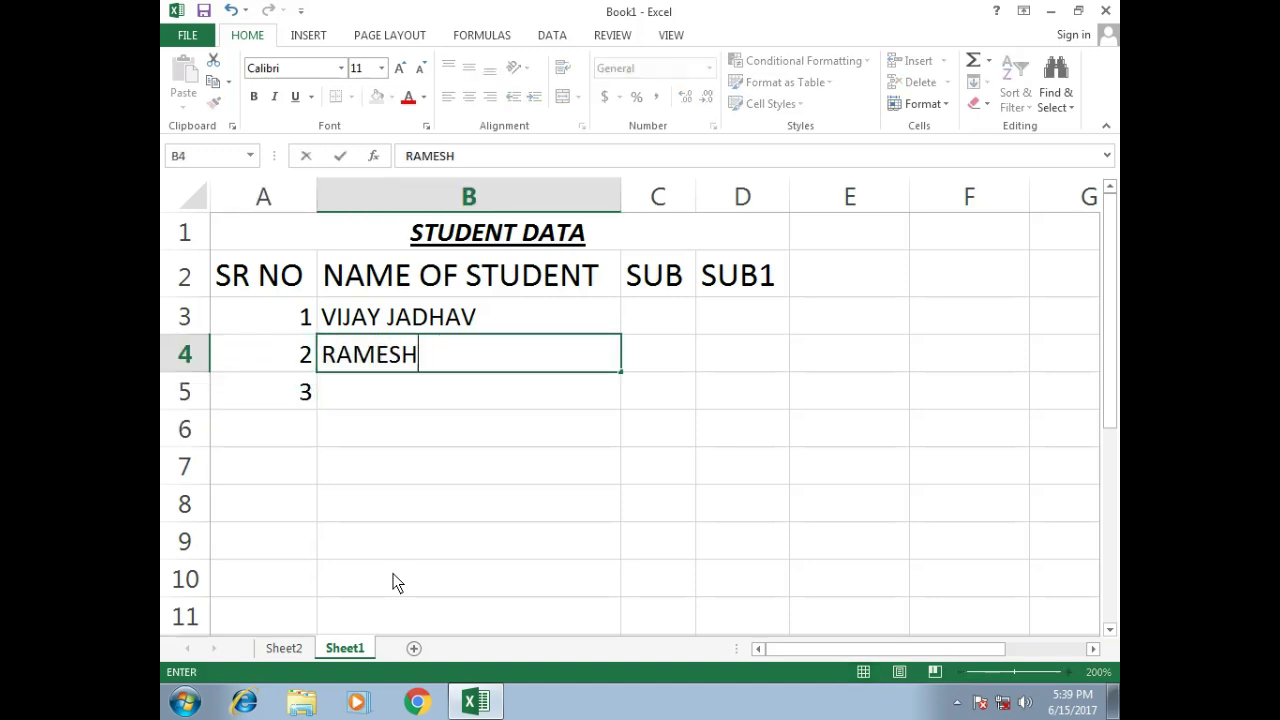
type(" SHAH")
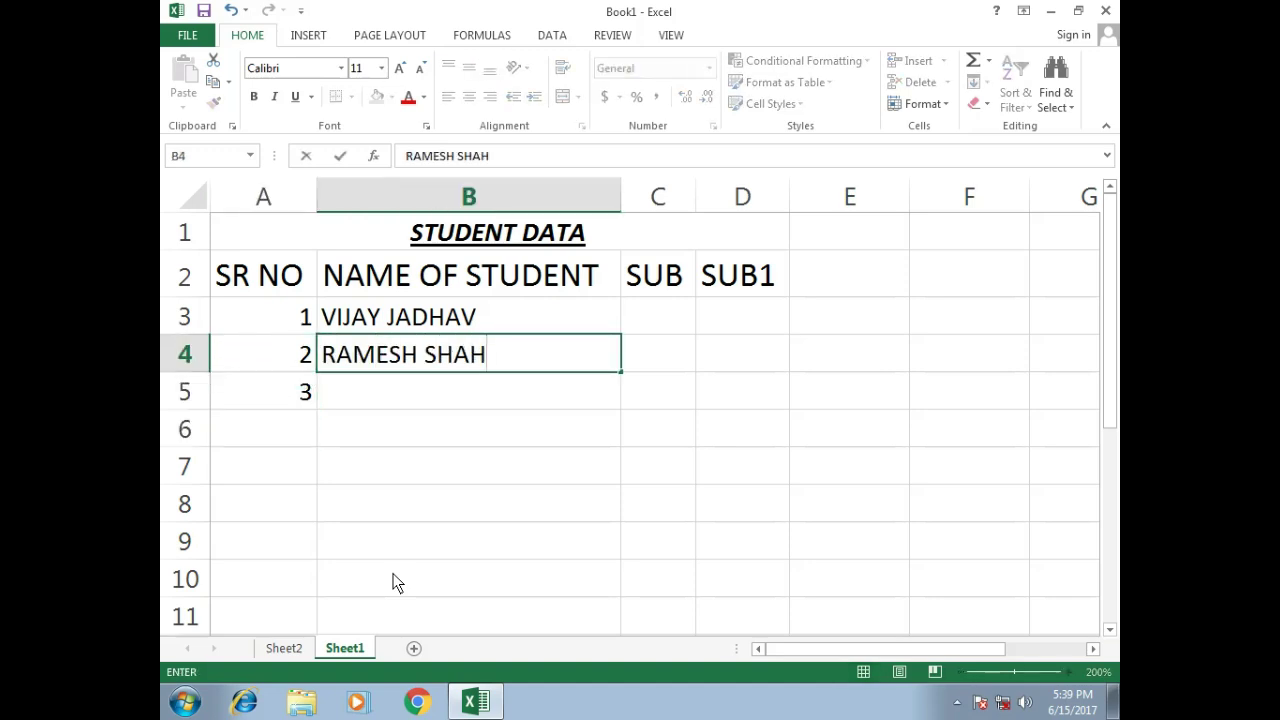
key("Return")
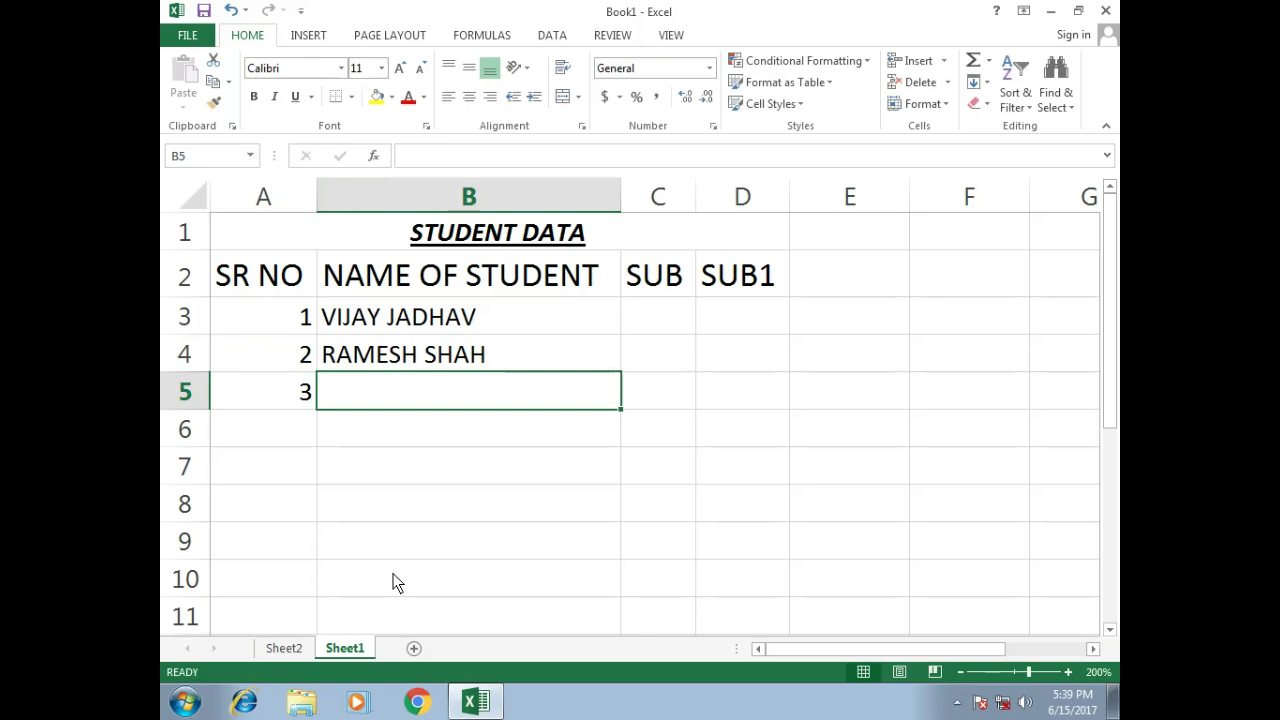
type("VIRES")
key("BackSpace")
type("N")
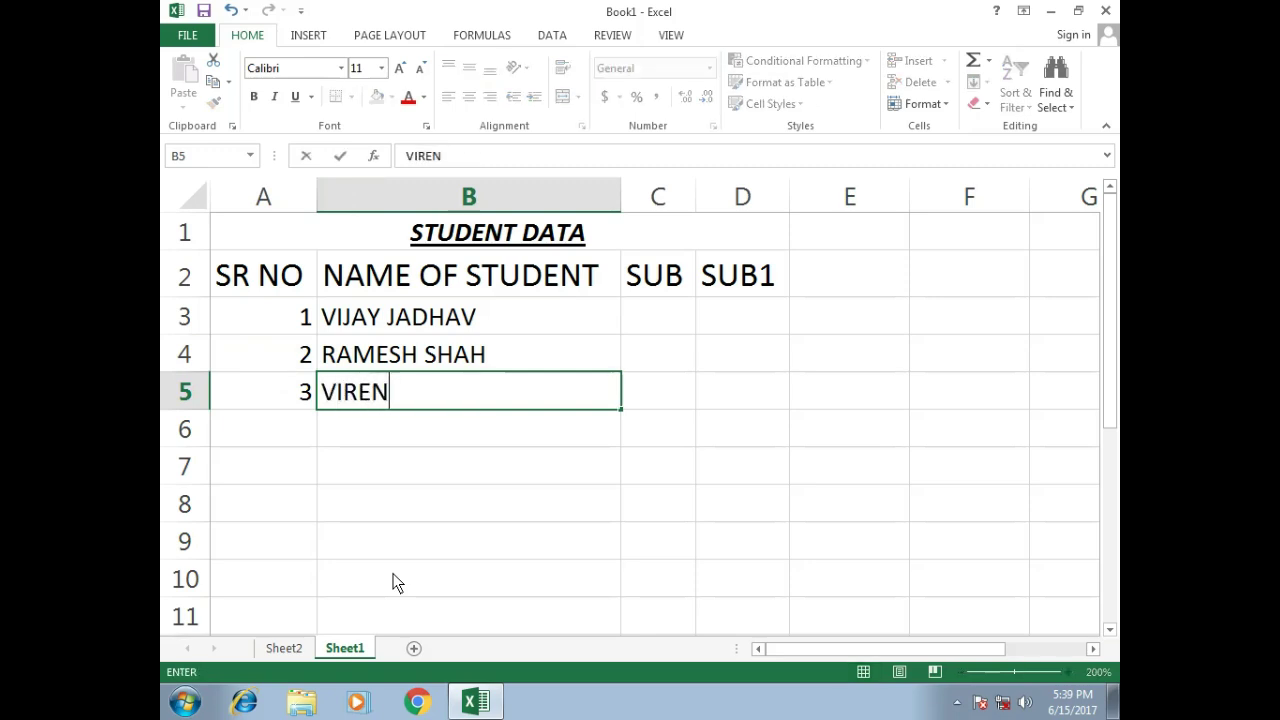
type(" SHUKL")
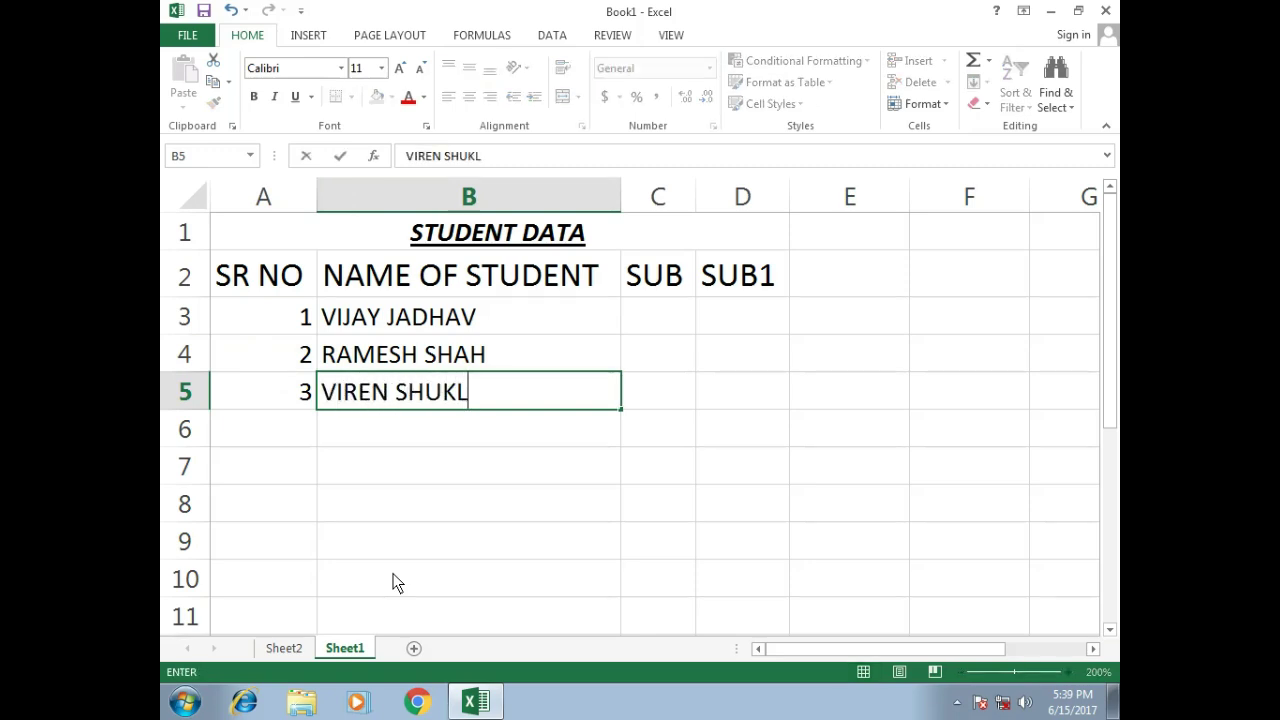
type("A")
key("Return")
Rename the headings in C2 and D2 to SUB1 and SUB2
key("Right")
key("Up")
key("Up")
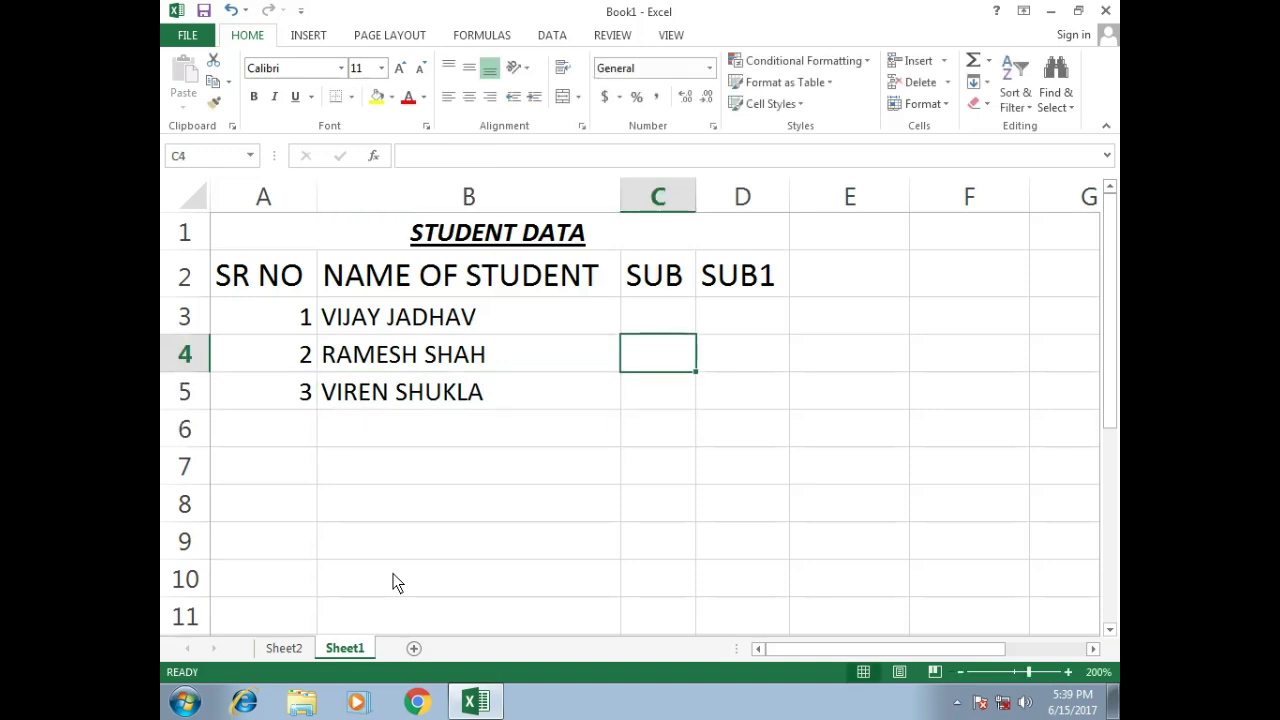
key("Up")
key("Up")
type("SUB1")
key("Tab")
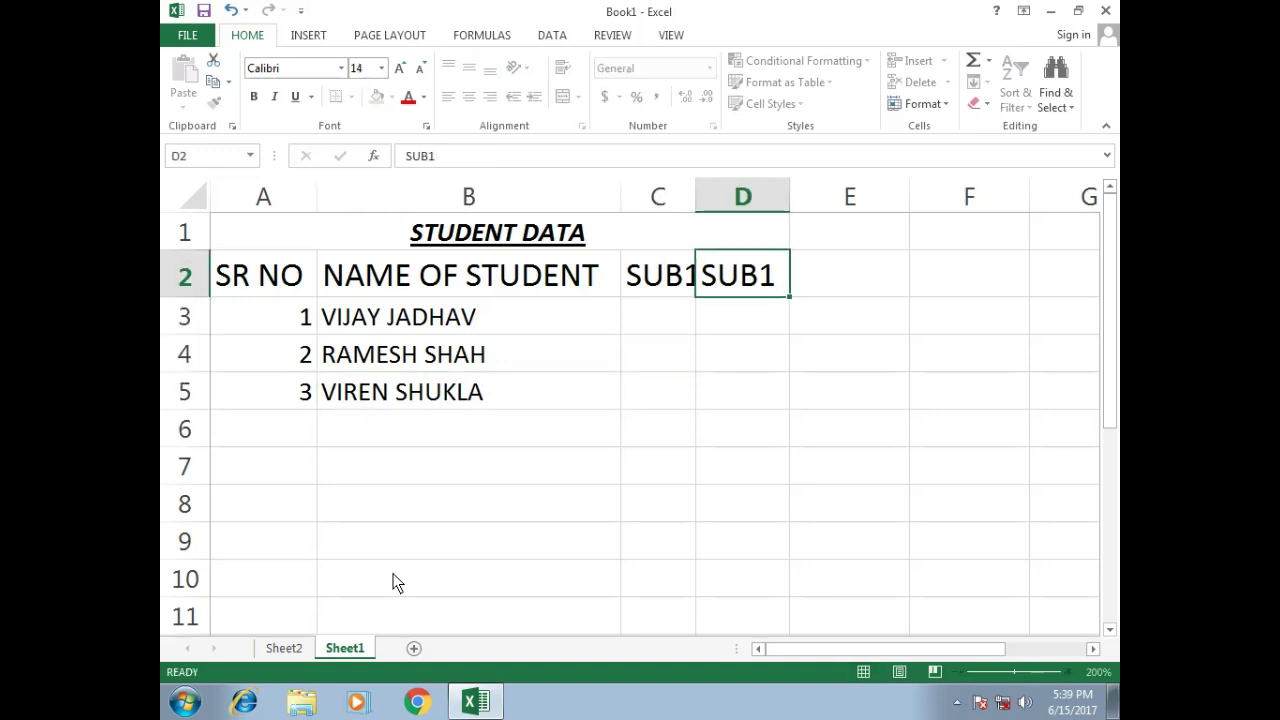
type("SUB2")
key("ctrl+Return")
Enter marks 45 and 56 for the first student and 98 for the second
key("Down")
key("Left")
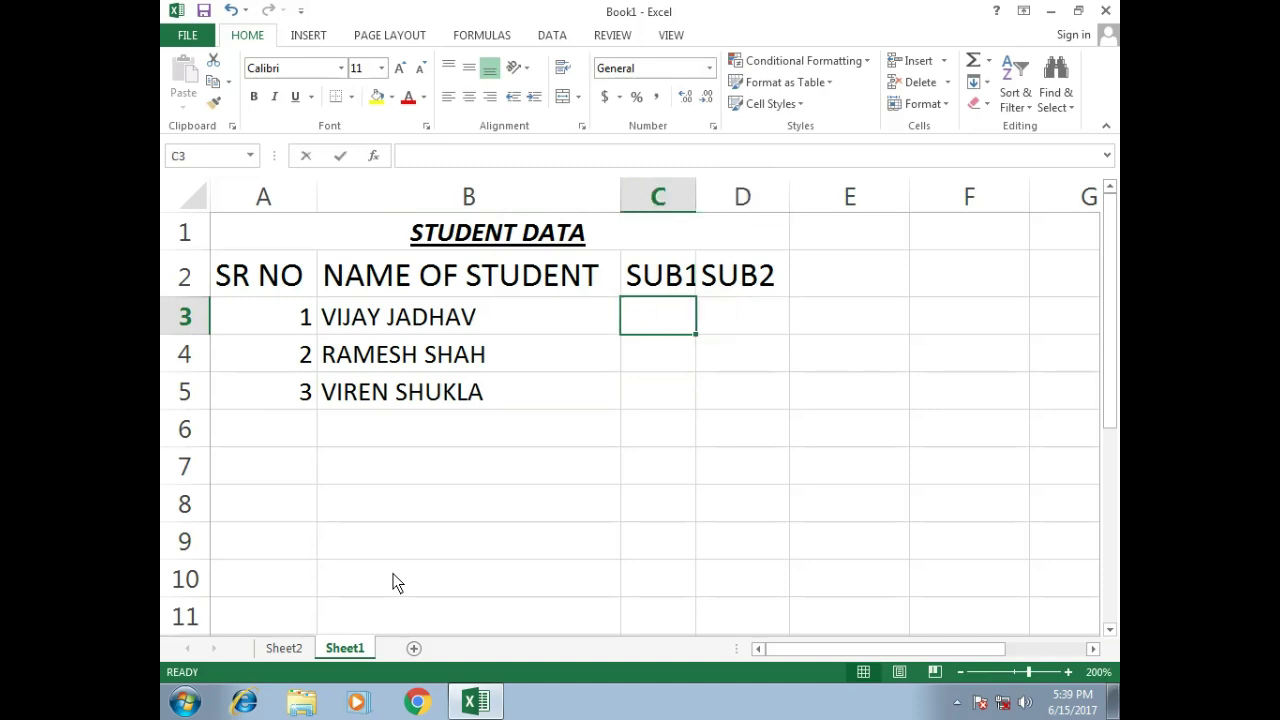
type("45")
key("Tab")
type("56")
key("Tab")
key("Left")
key("Left")
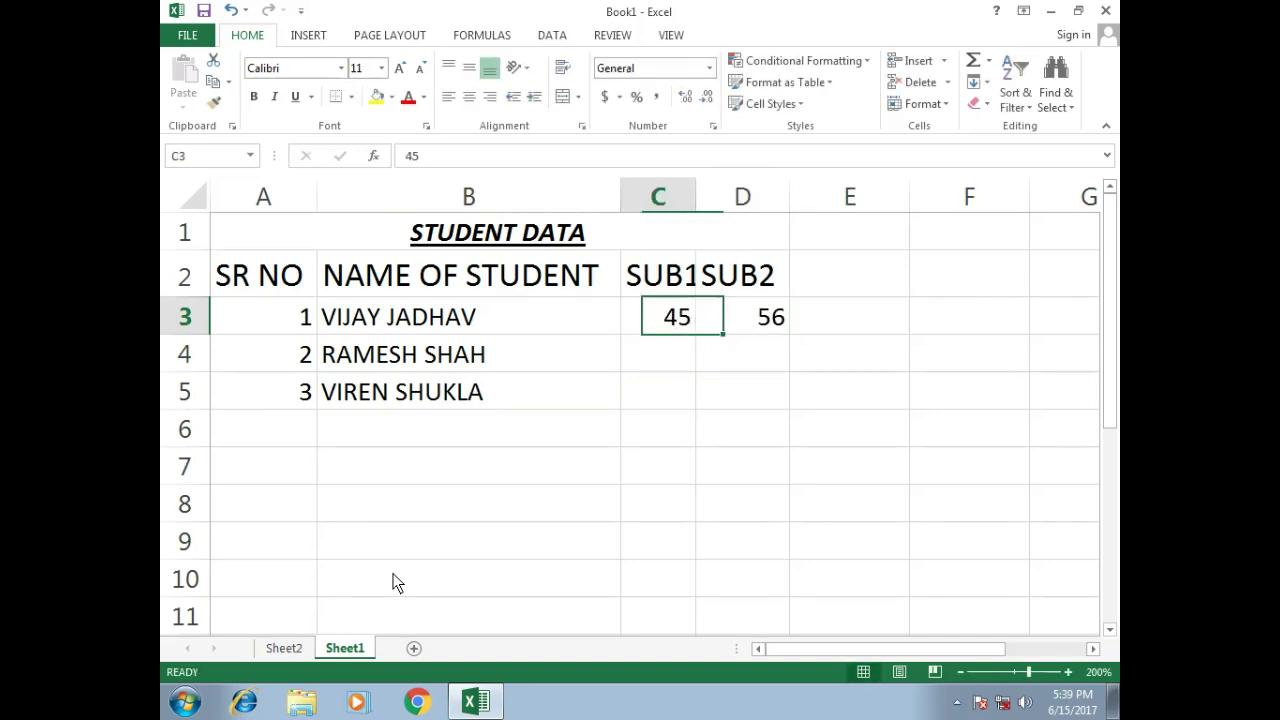
key("Down")
type("98")
key("Tab")
type("5")
key("Down")
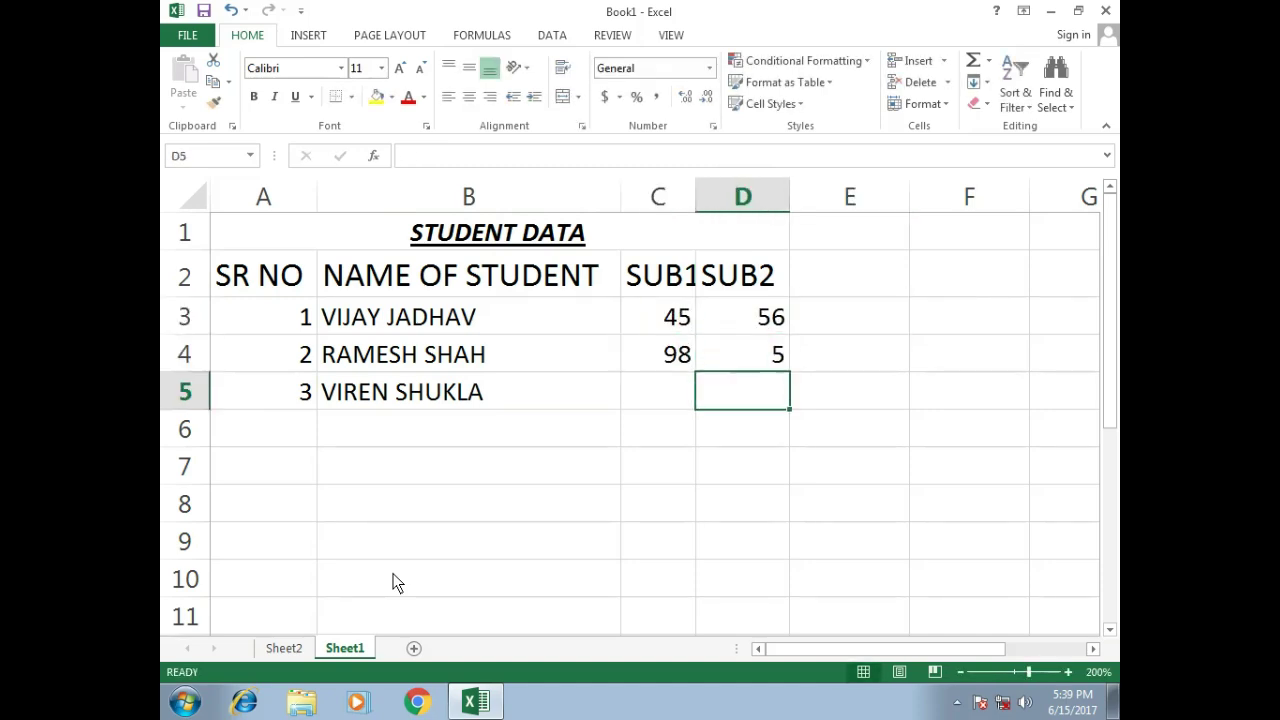
Fix D4 to 98, enter 56 and 56 for the third student, then select all
key("Up")
key("F2")
key("Return")
key("Up")
type("98")
key("Return")
key("Left")
type("56")
key("Tab")
type("56")
key("Tab")
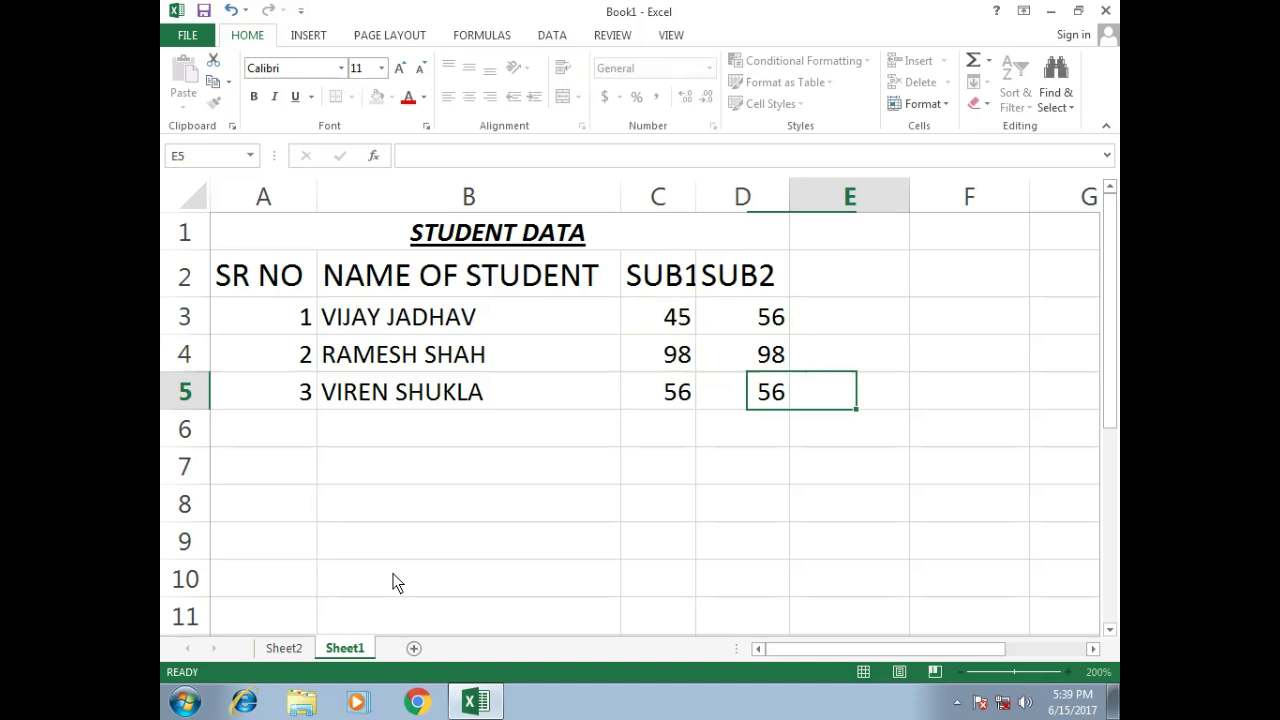
key("ctrl+a")
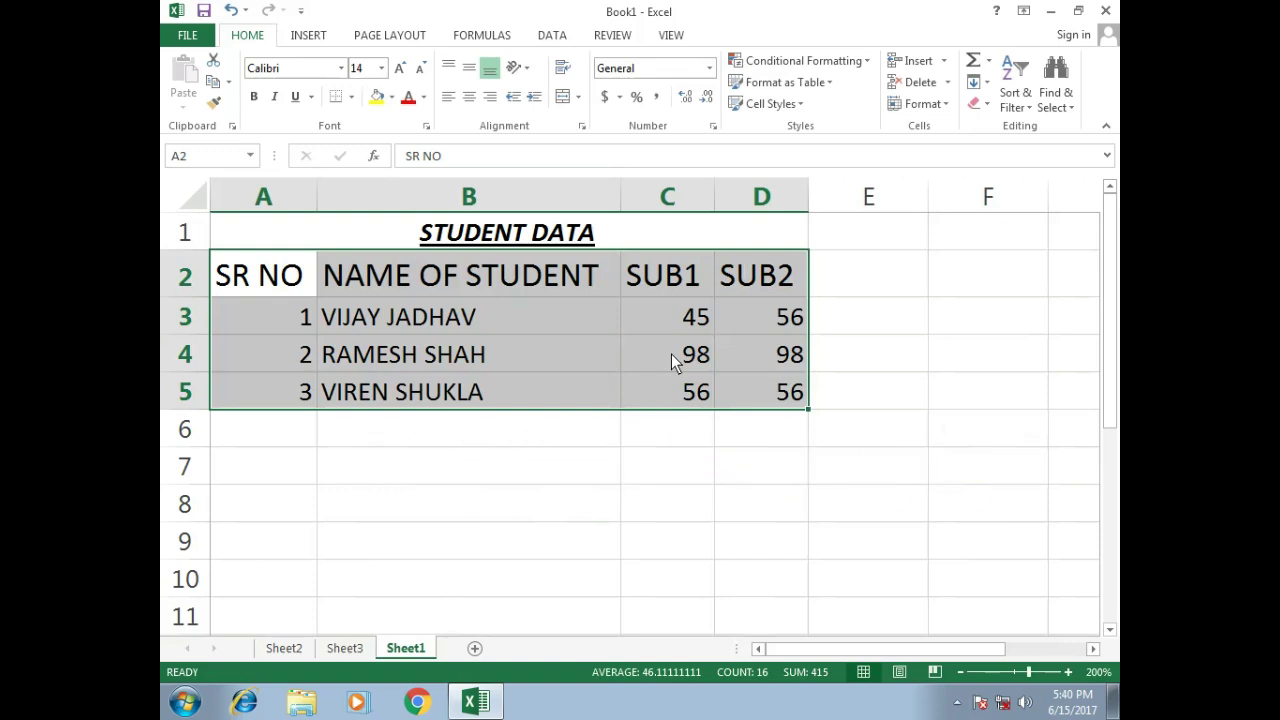
Create a Chart1 column chart sheet of the marks with F11, then return to Sheet1
key("F11")
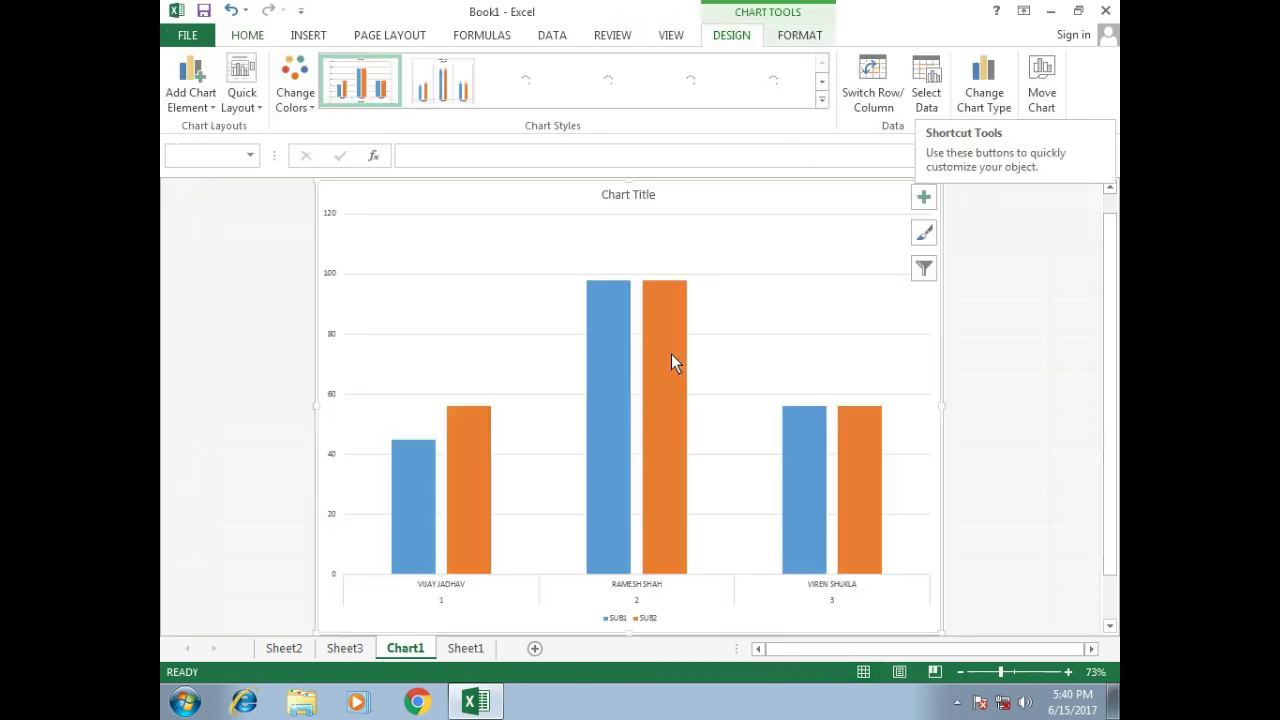
left_click(477, 647)
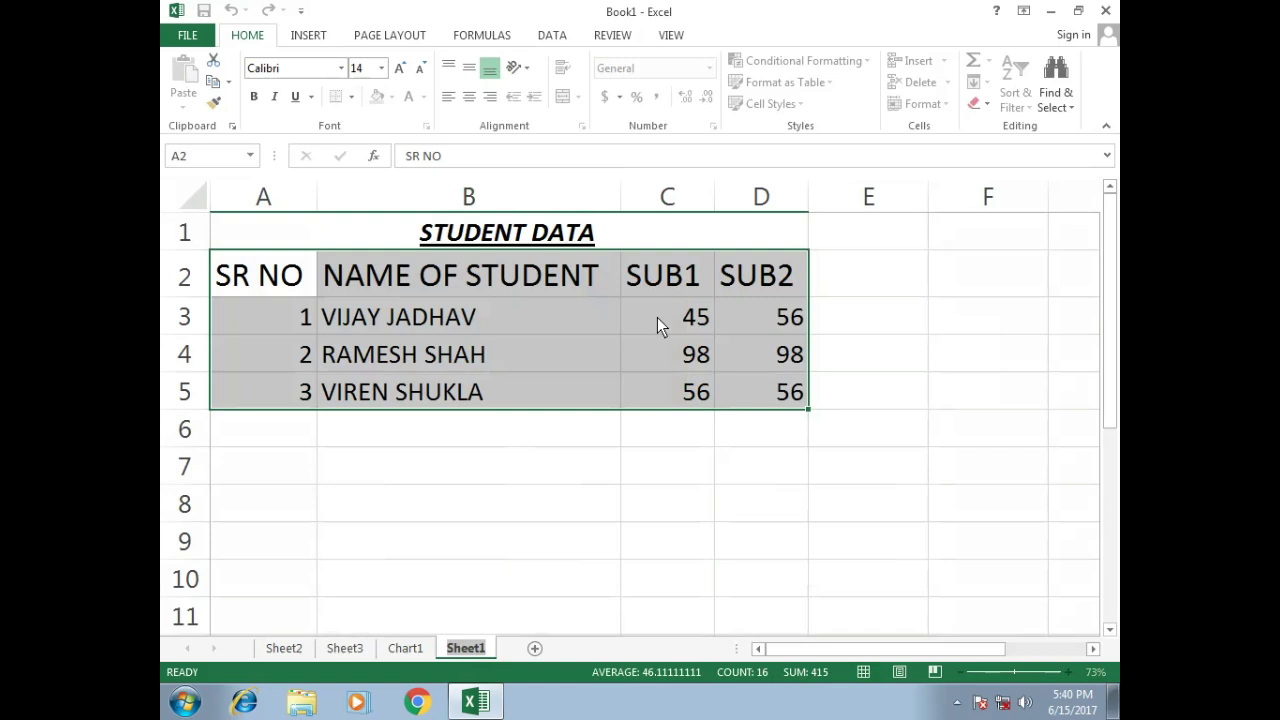
left_click(696, 460)
Select the marks in C3:D5, clear them, and undo the deletion
key("Up")
key("Up")
key("Up")
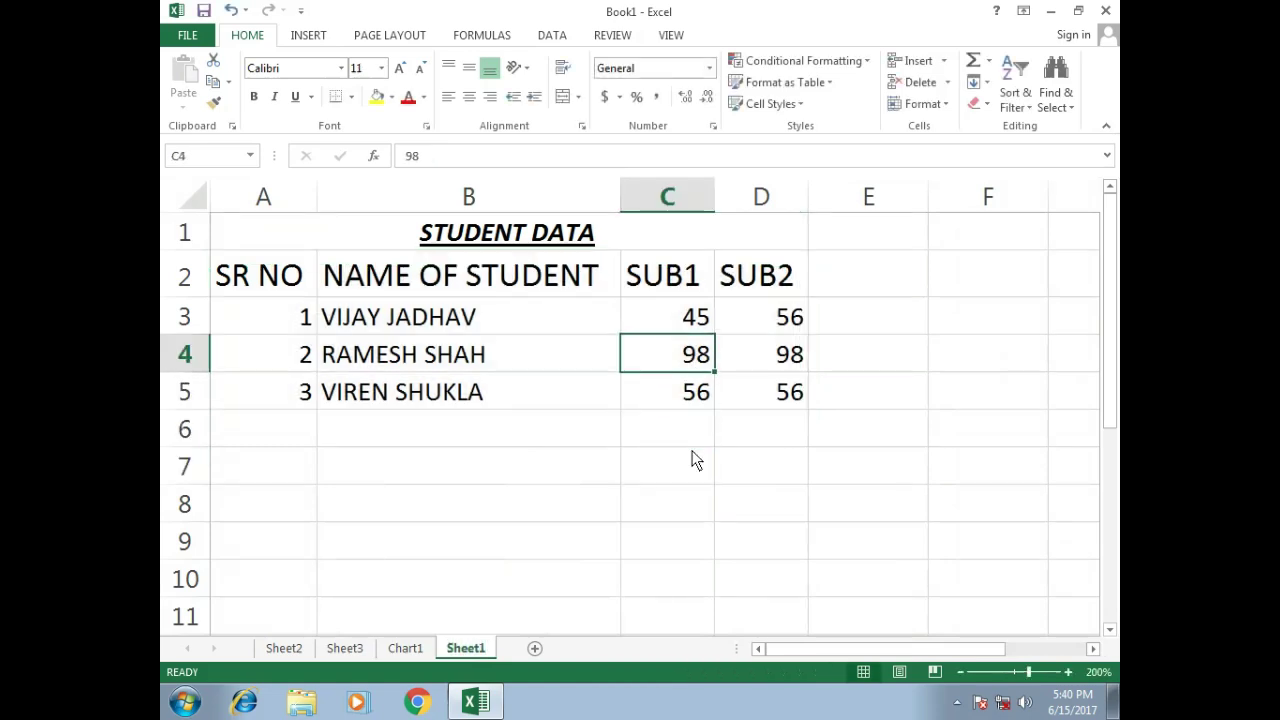
key("Up")
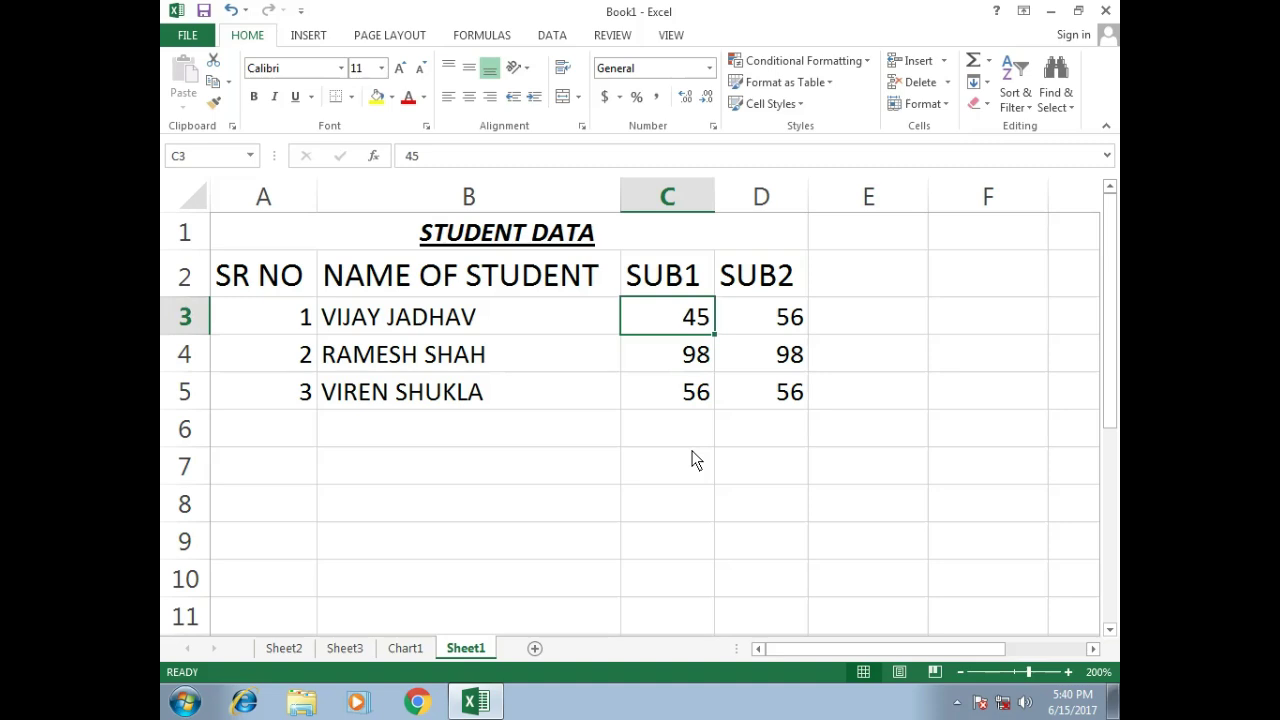
key("shift+Right")
key("shift+Down")
key("shift+Down")
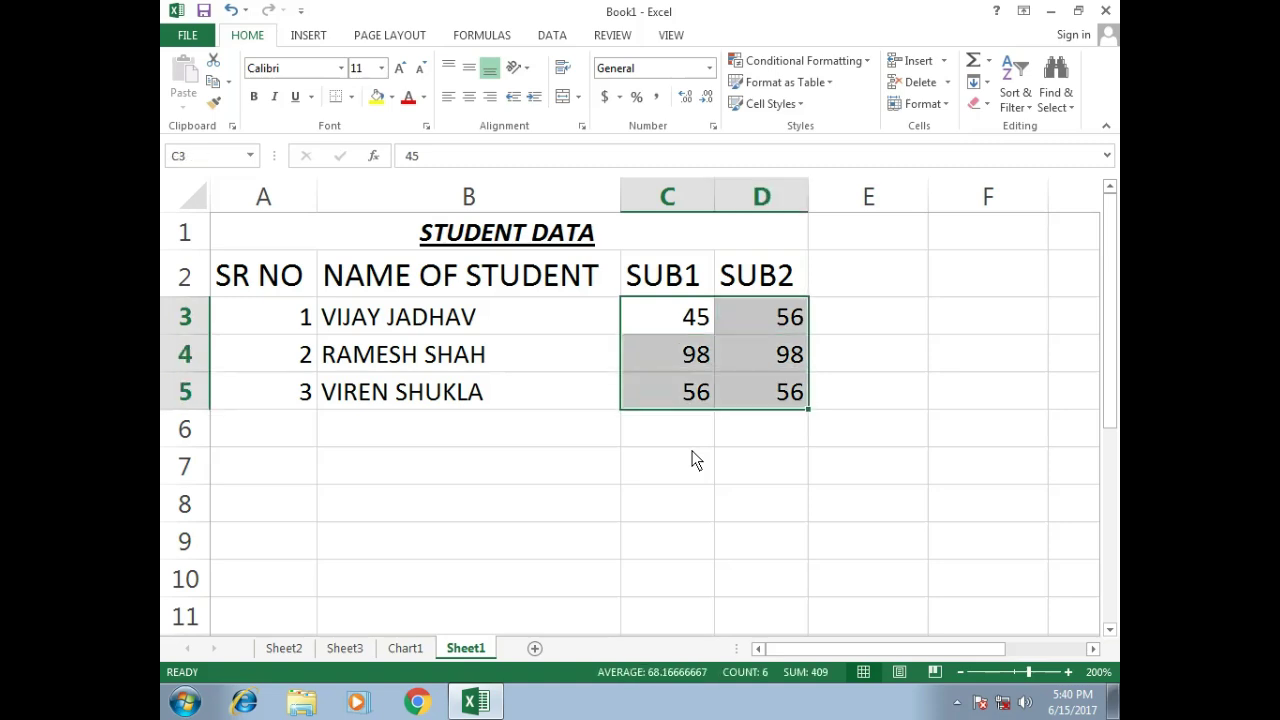
key("Delete")
key("ctrl+z")
Add a TOTAL header in E2 and fill E3:E5 with SUM formulas giving 101, 196, 112
key("Right")
key("Right")
key("Up")
type("TOTAL")
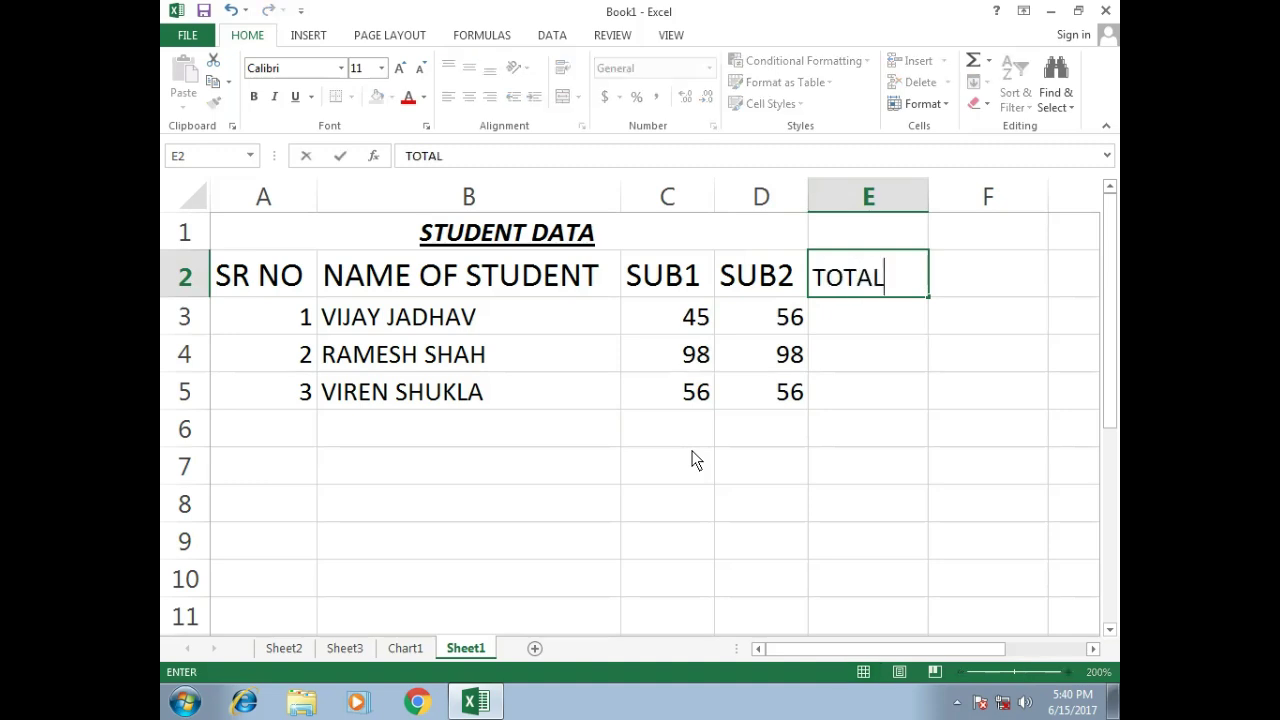
key("Return")
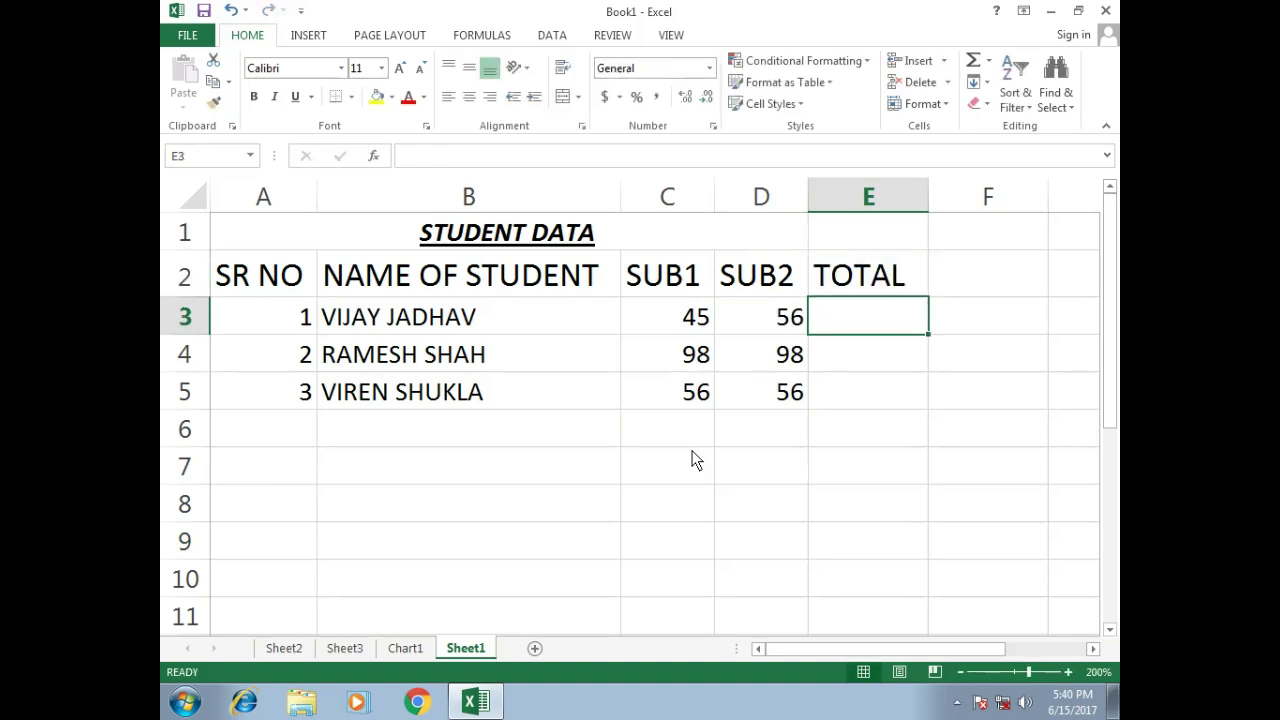
key("alt+equal")
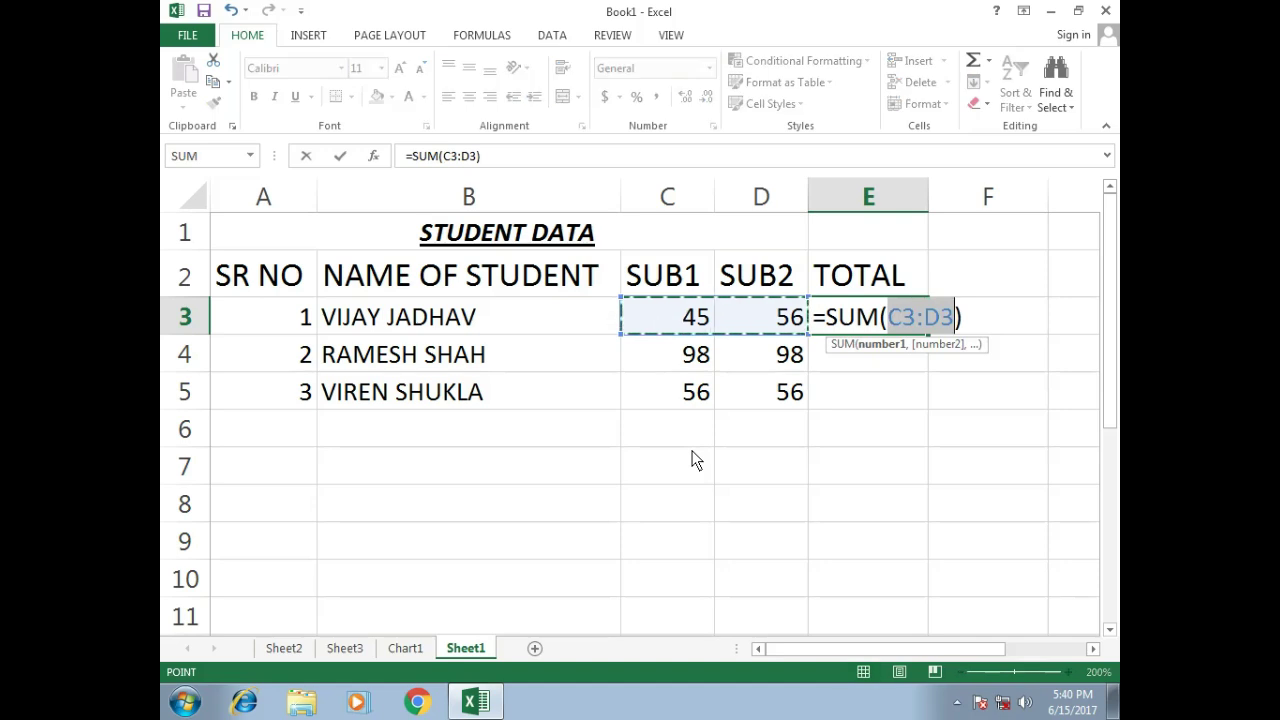
key("Return")
key("Up")
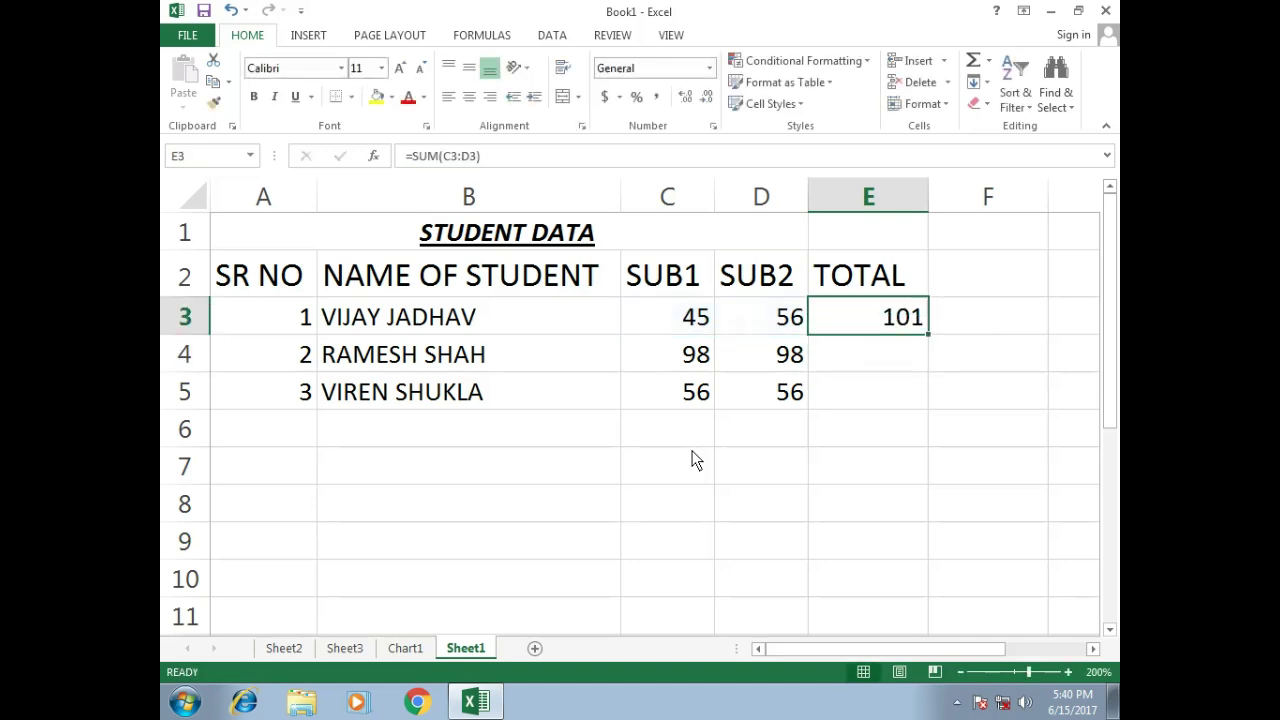
key("shift+Down")
key("shift+Down")
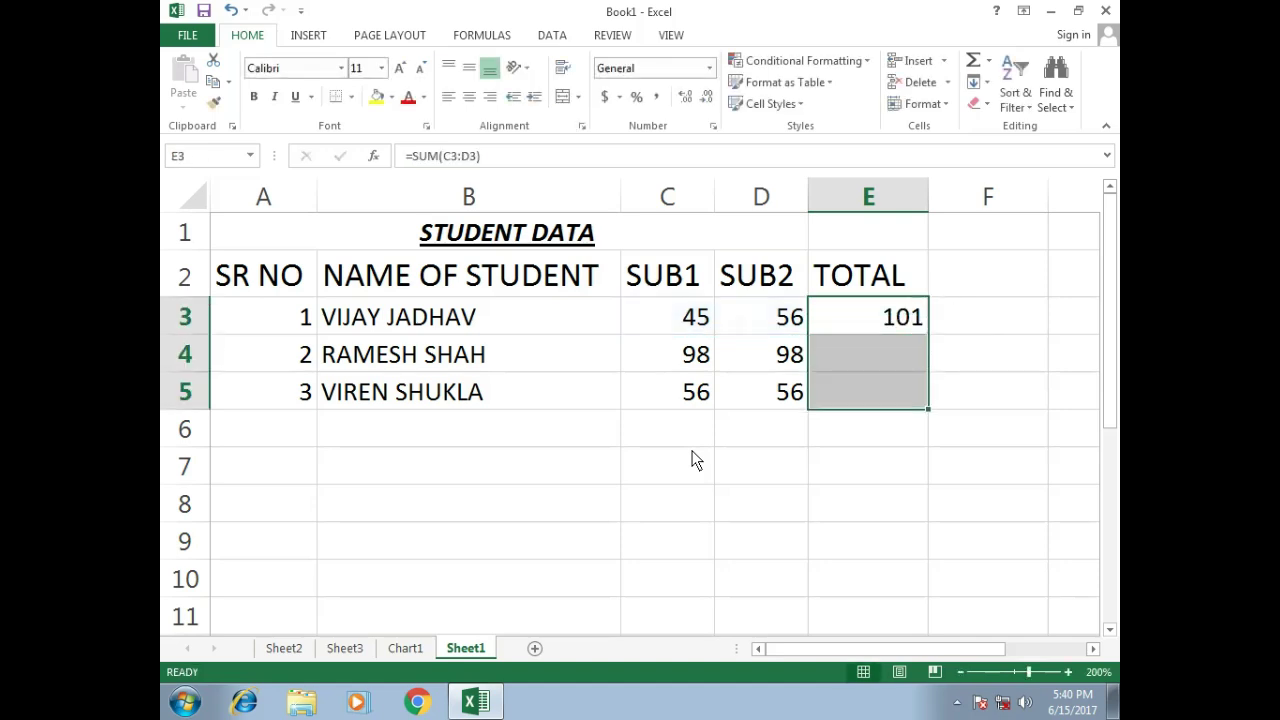
key("ctrl+d")
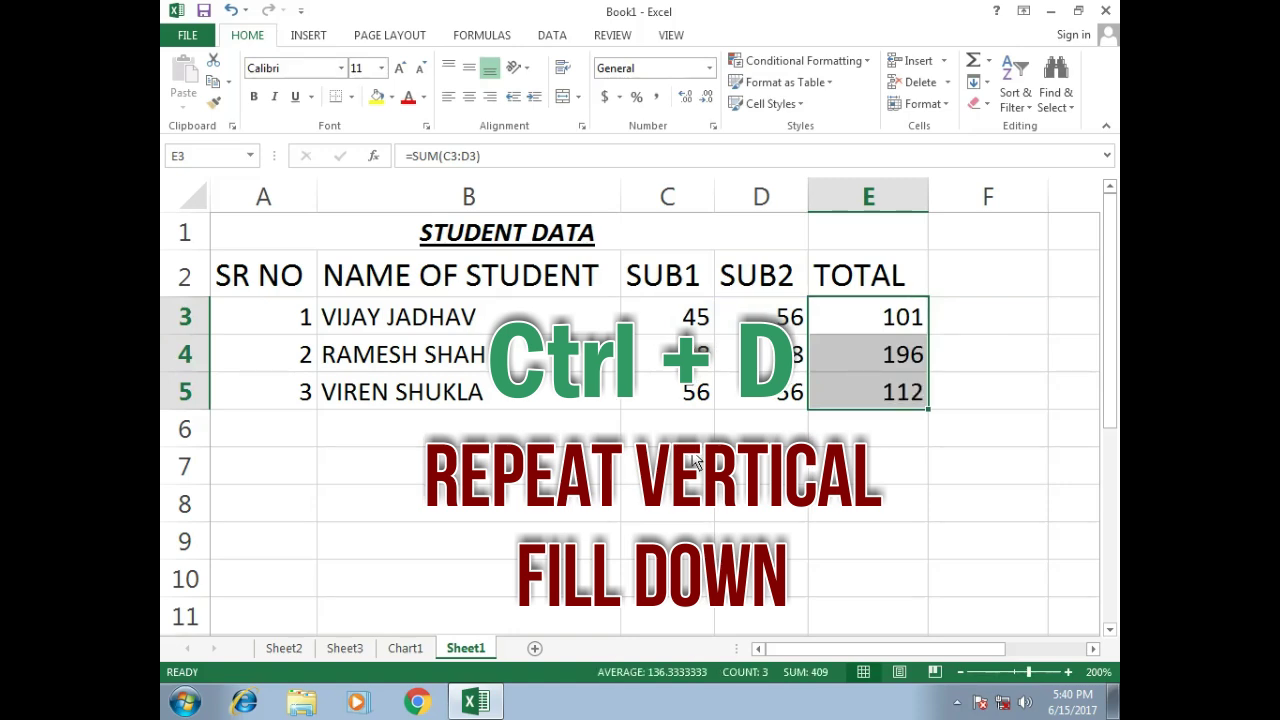
key("Down")
key("Down")
key("Down")
key("Down")
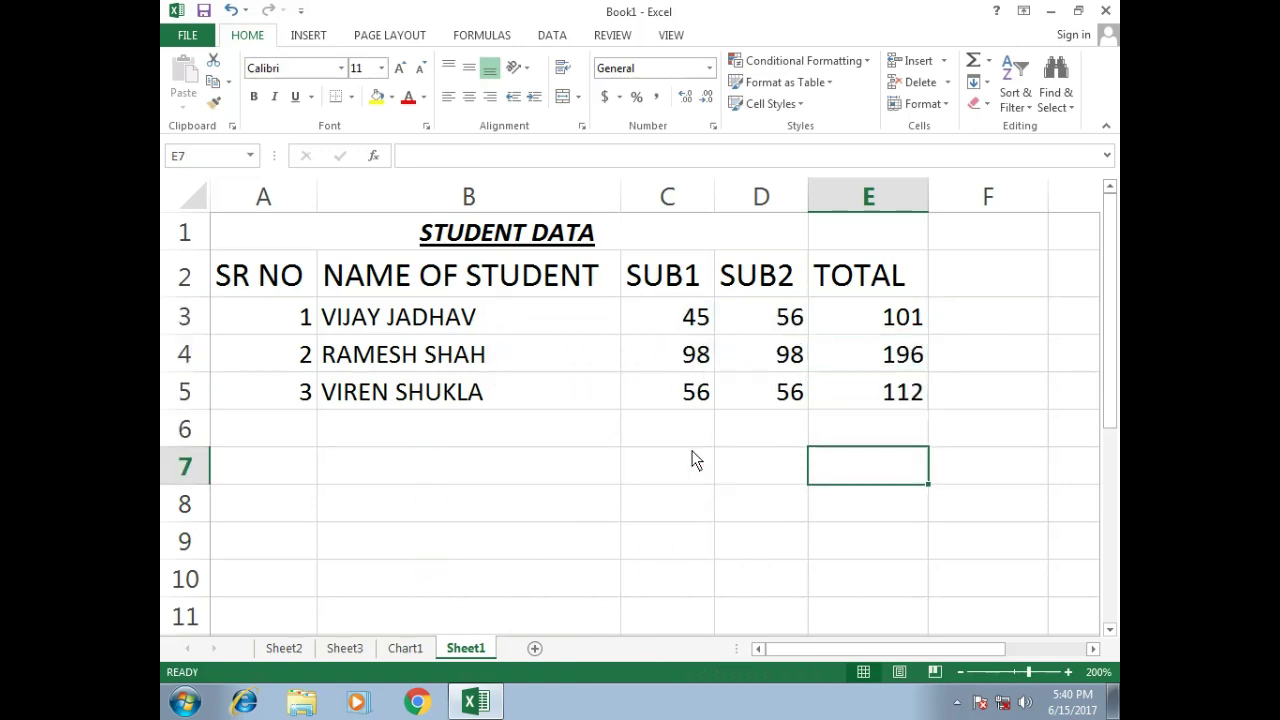
key("Left")
key("Left")
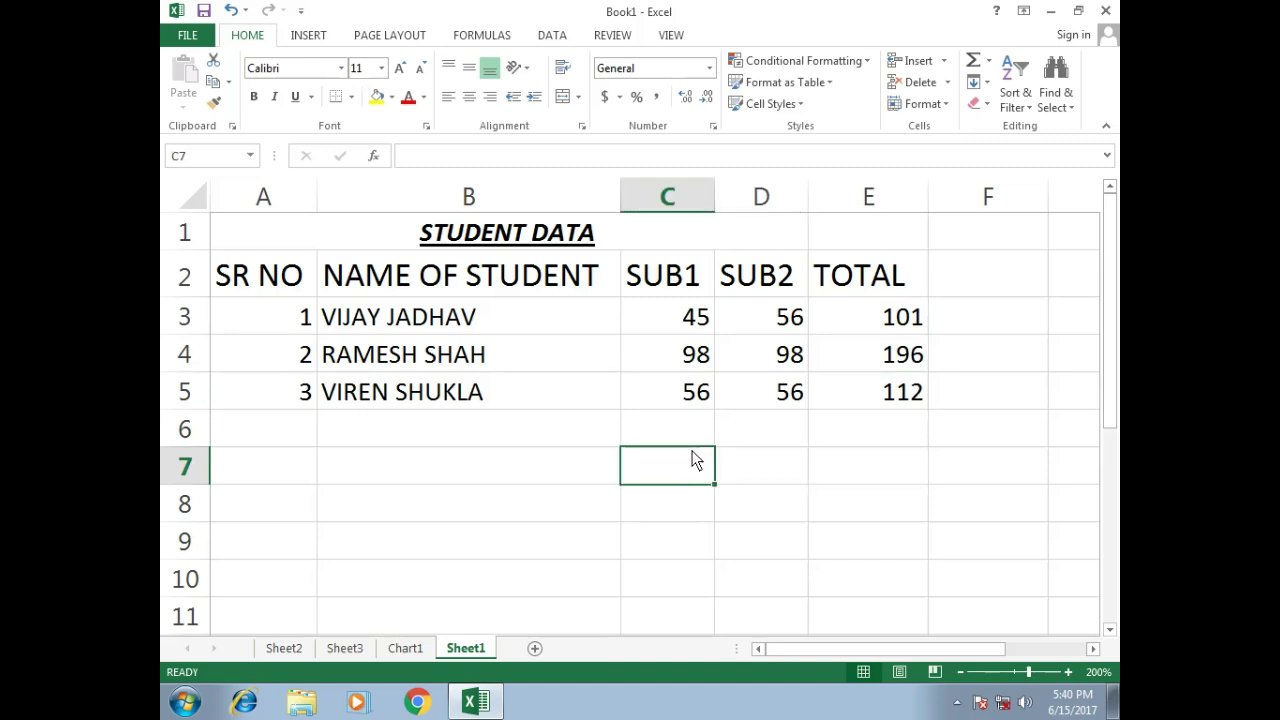
type("45")
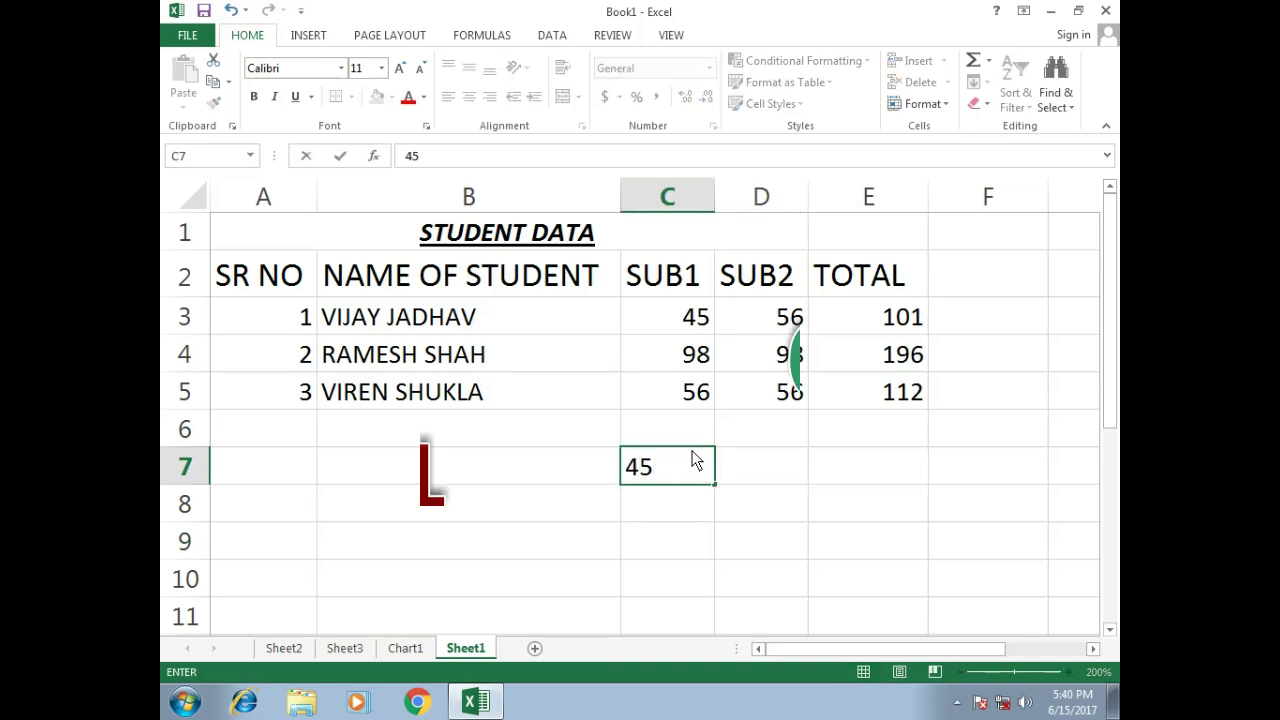
key("Tab")
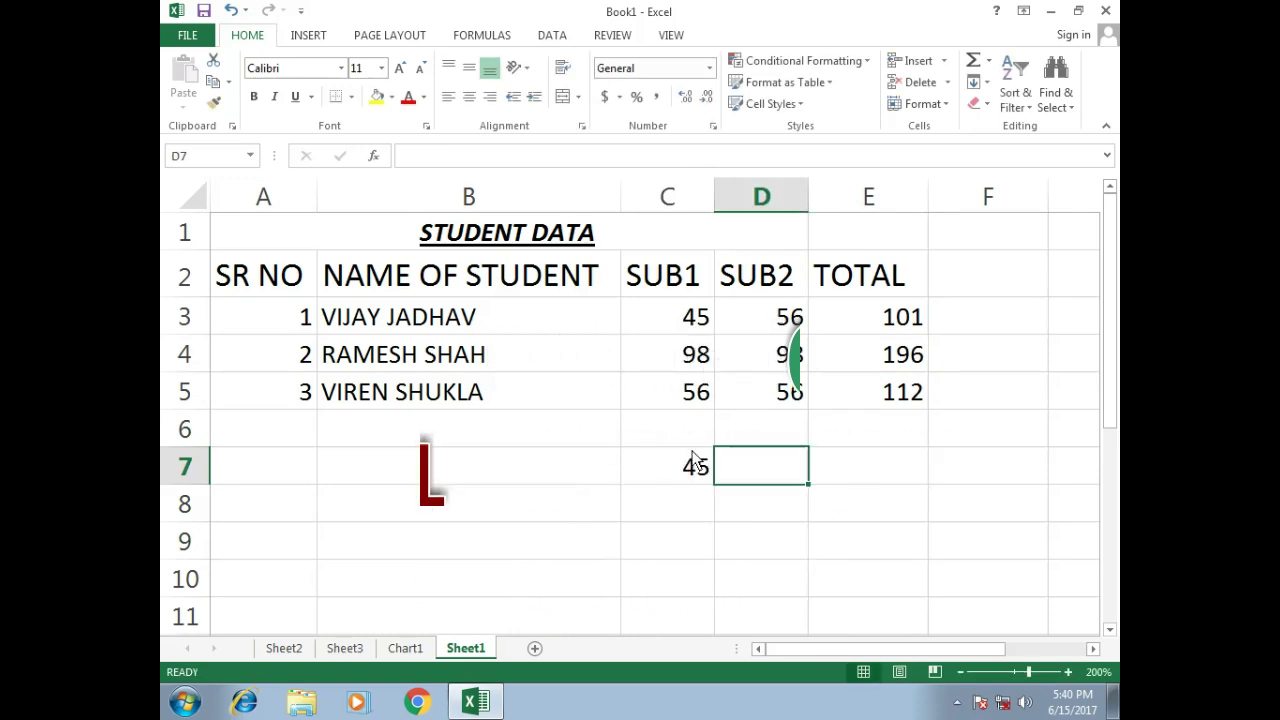
key("ctrl+r")
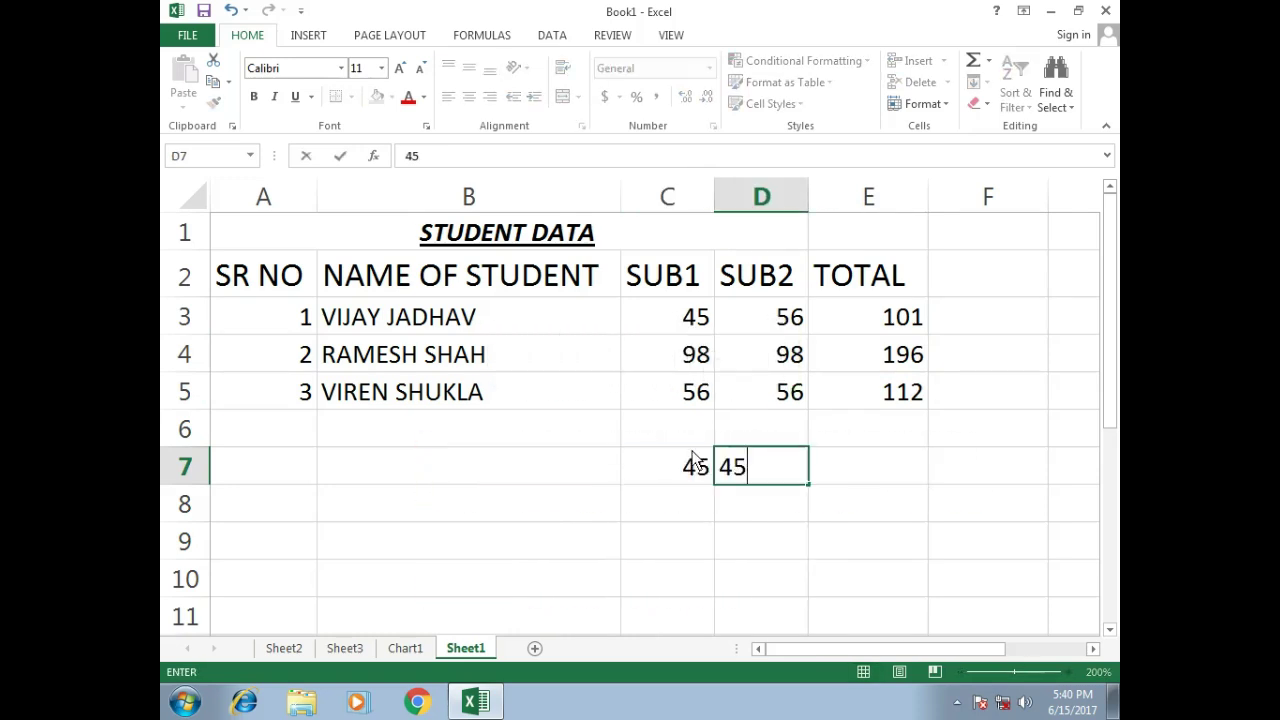
key("Tab")
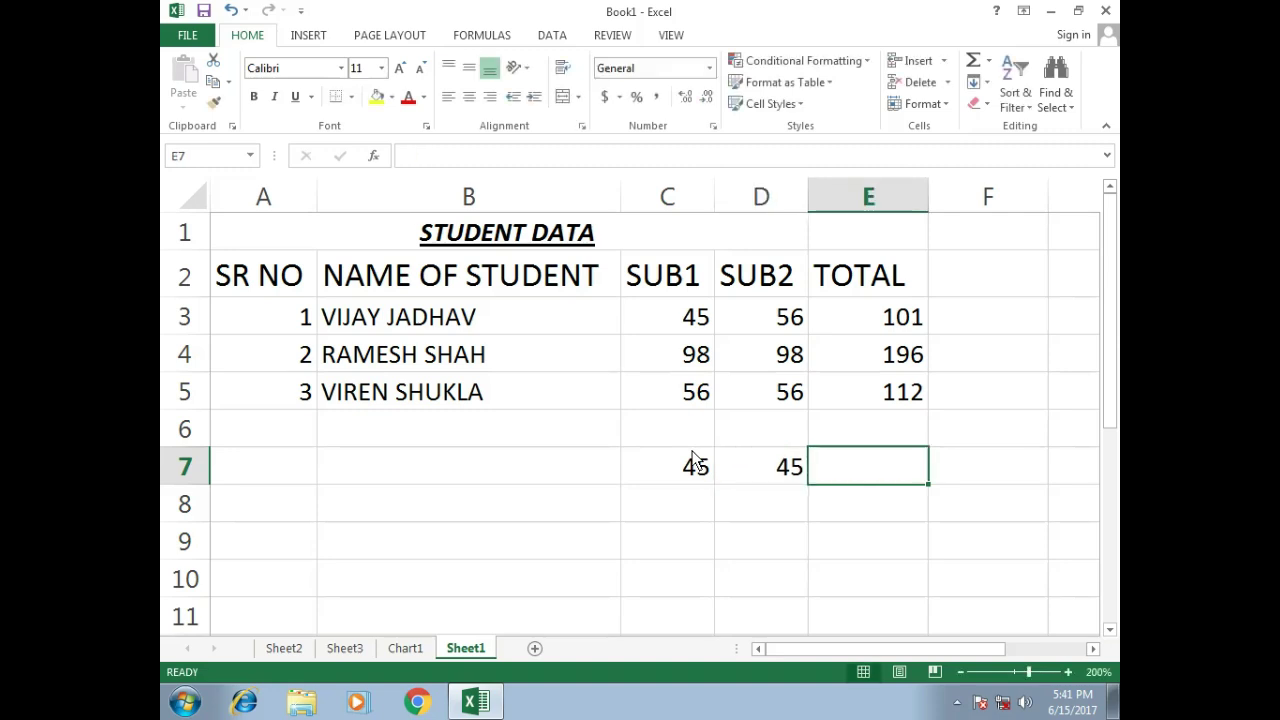
key("alt+equal")
key("Return")
key("Up")
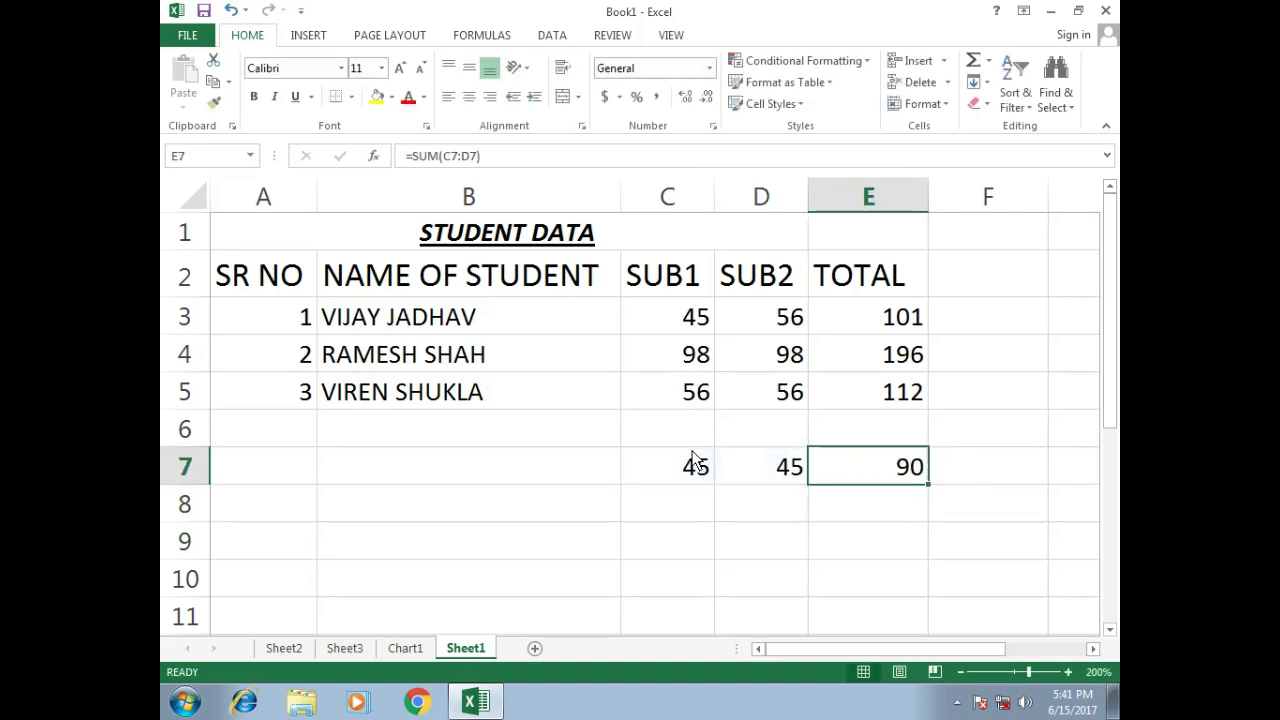
key("Right")
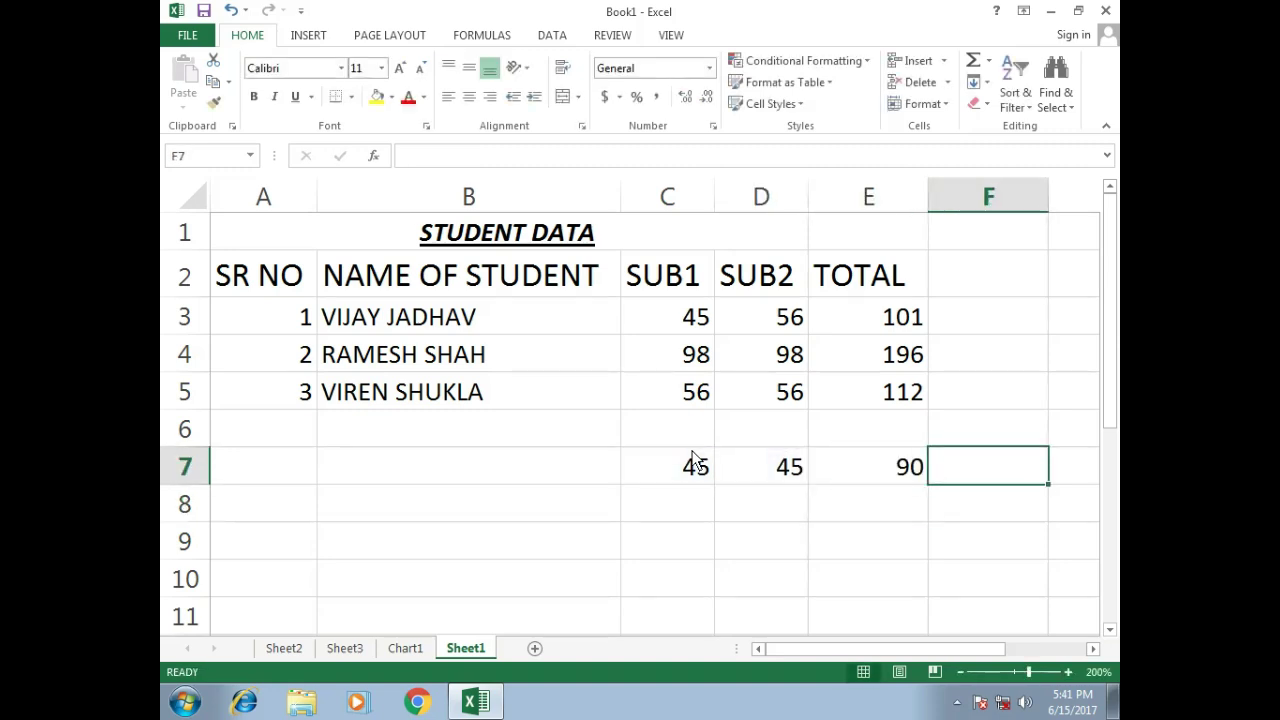
key("Left")
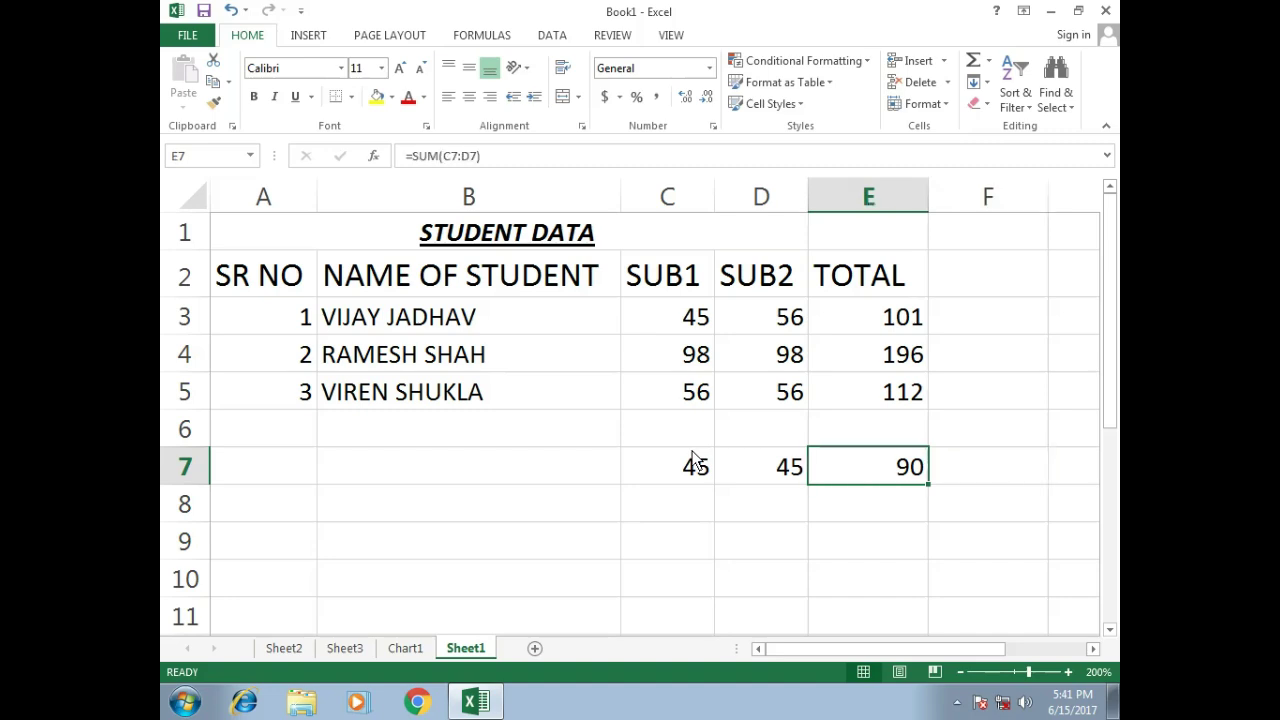
key("shift+Right")
key("ctrl+r")
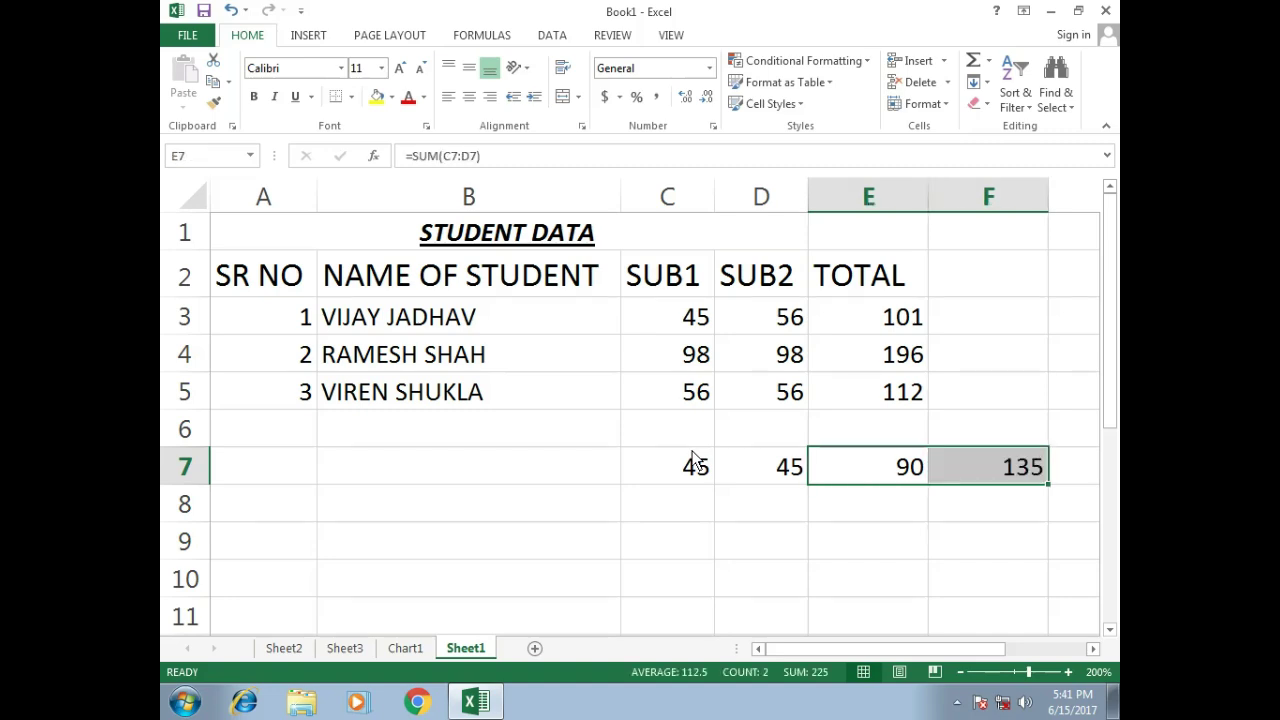
key("Down")
key("Up")
key("Right")
key("F2")
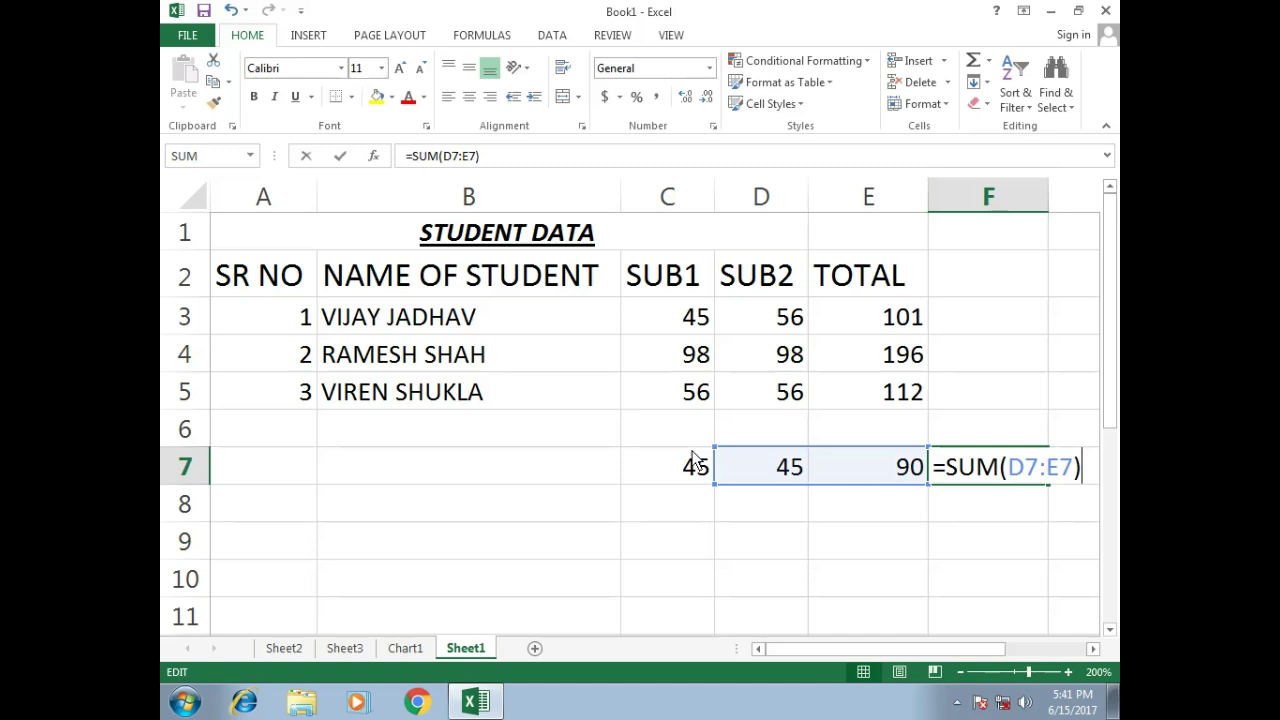
key("Escape")
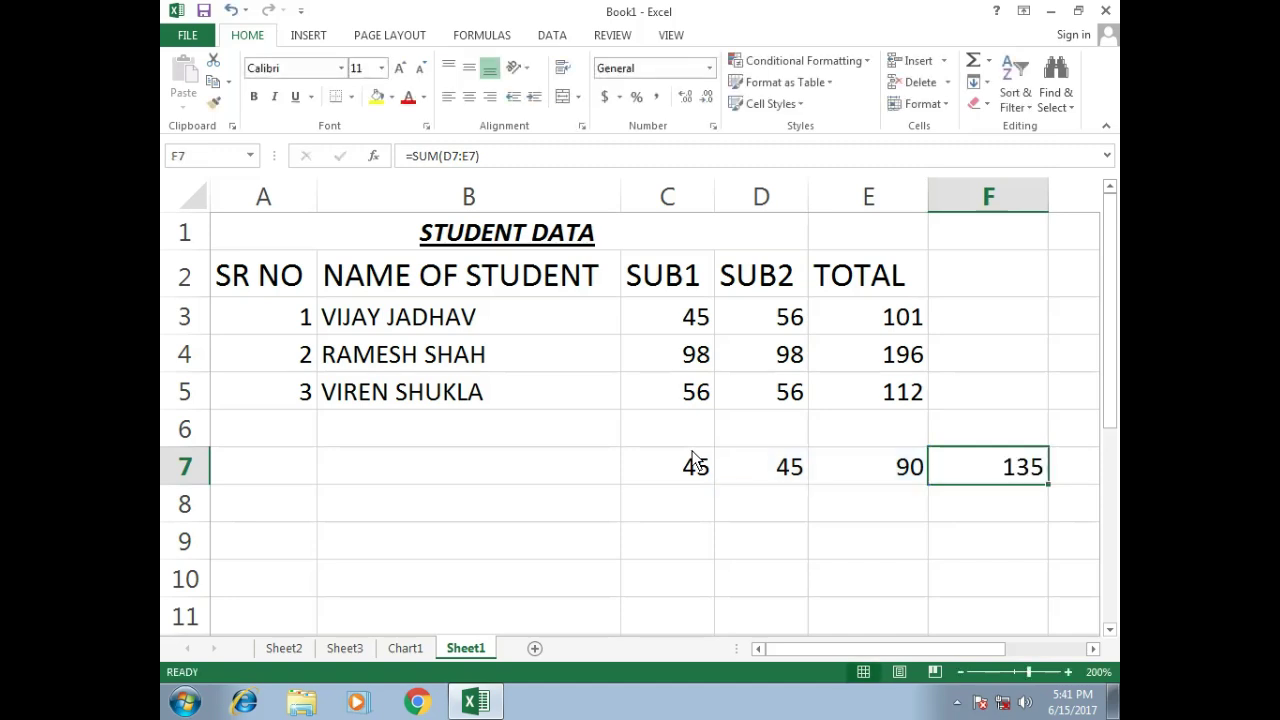
key("Delete")
key("Left")
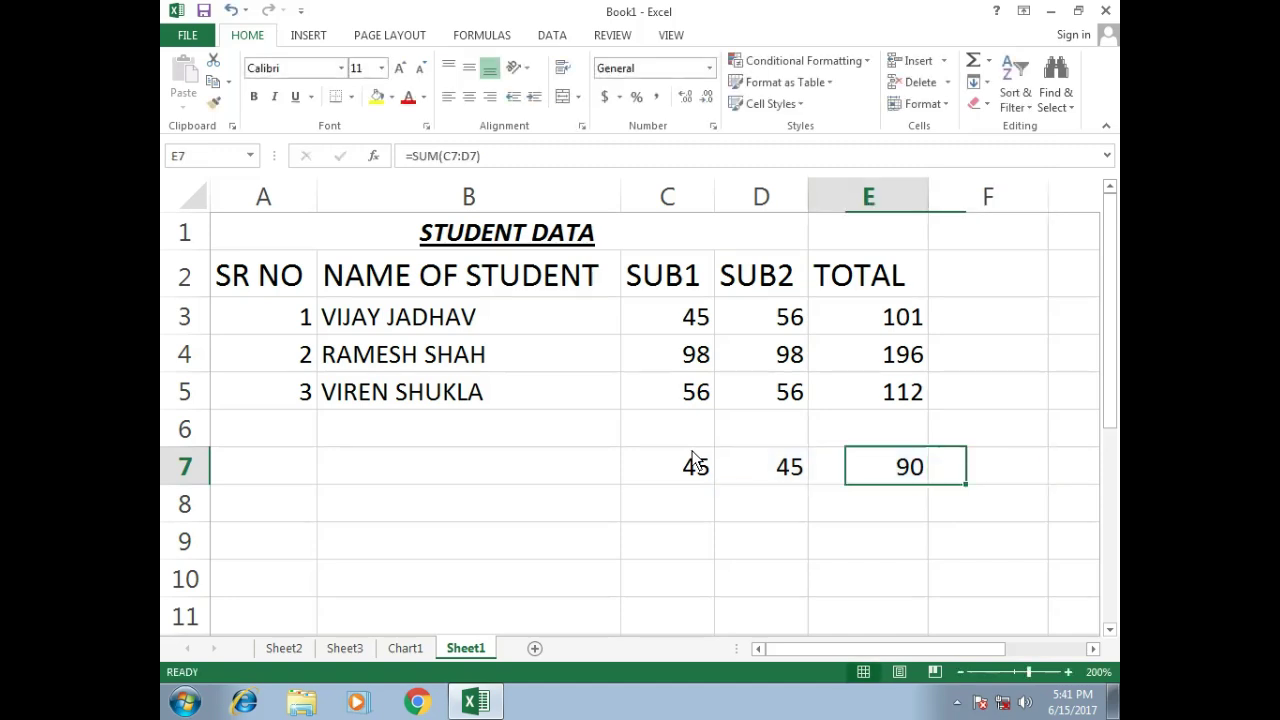
key("Delete")
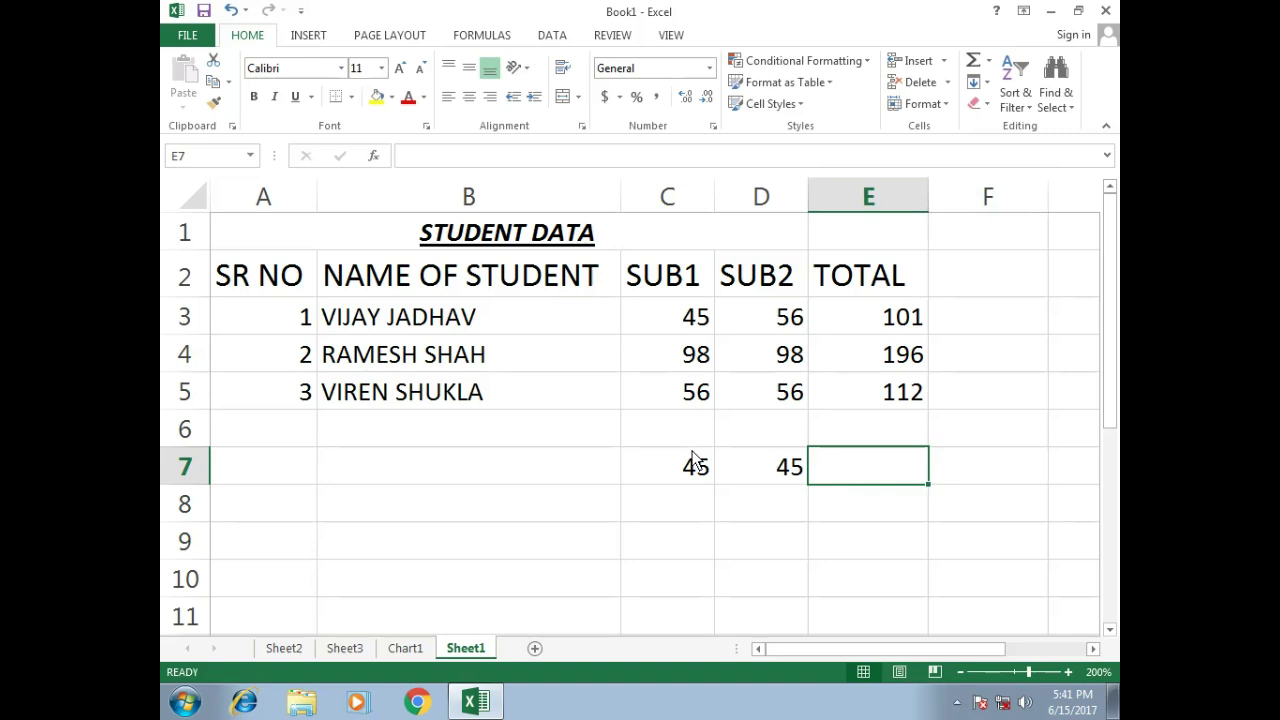
key("Left")
key("Delete")
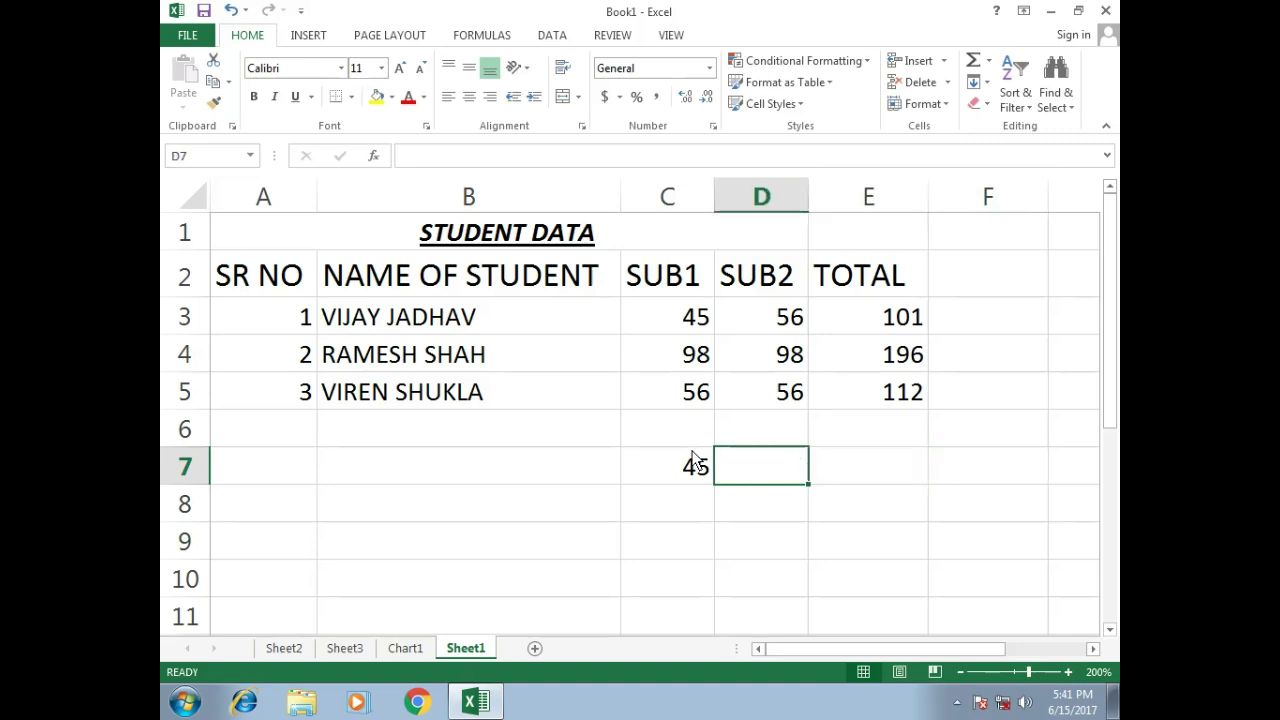
key("Left")
key("Delete")
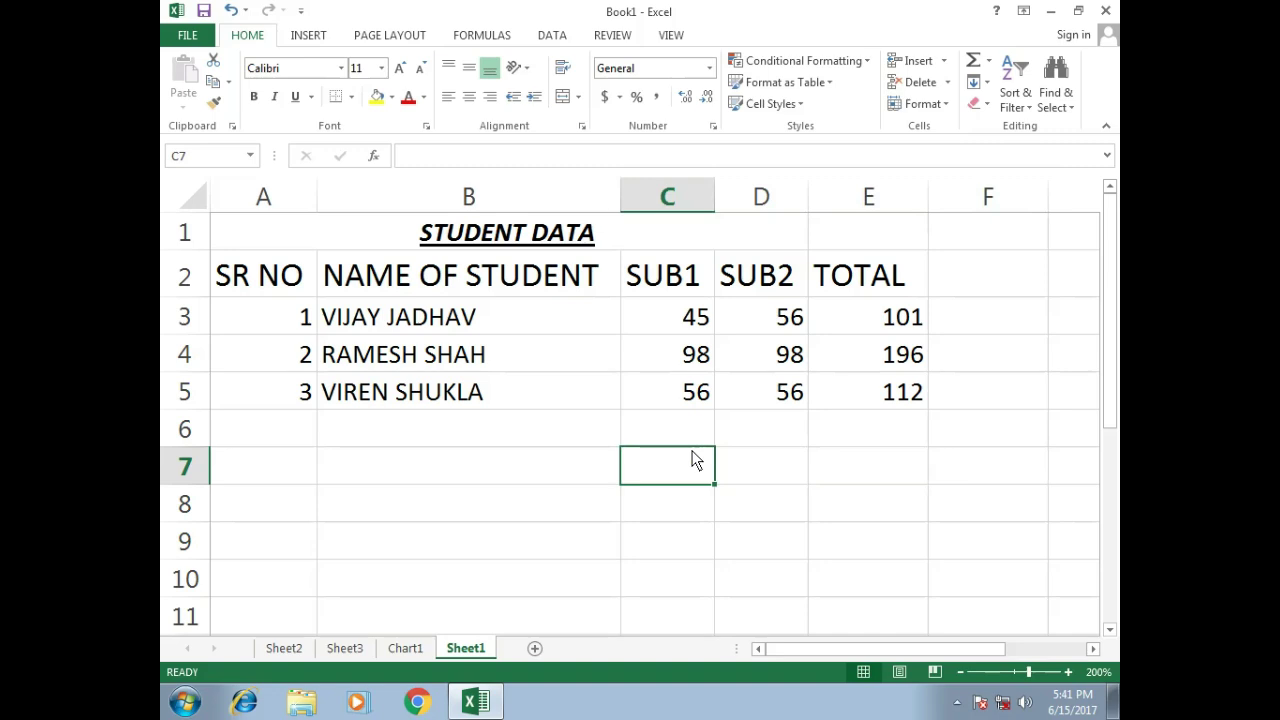